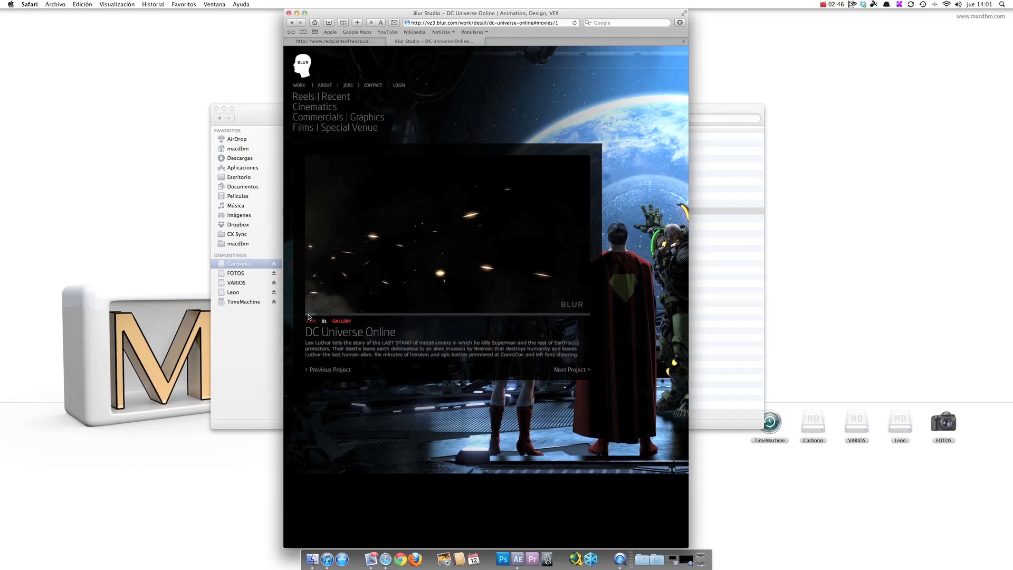
# Step: Review the DC Universe Online clip and the Trapcode Particular 2.1 product page, closing the browser window when finished
pyautogui.click(310, 311)
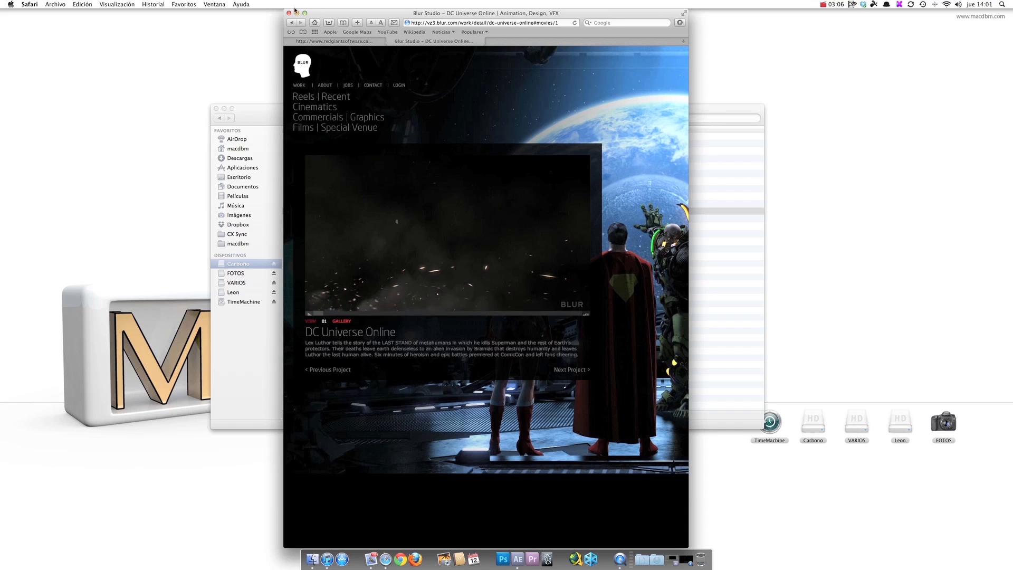
pyautogui.click(311, 40)
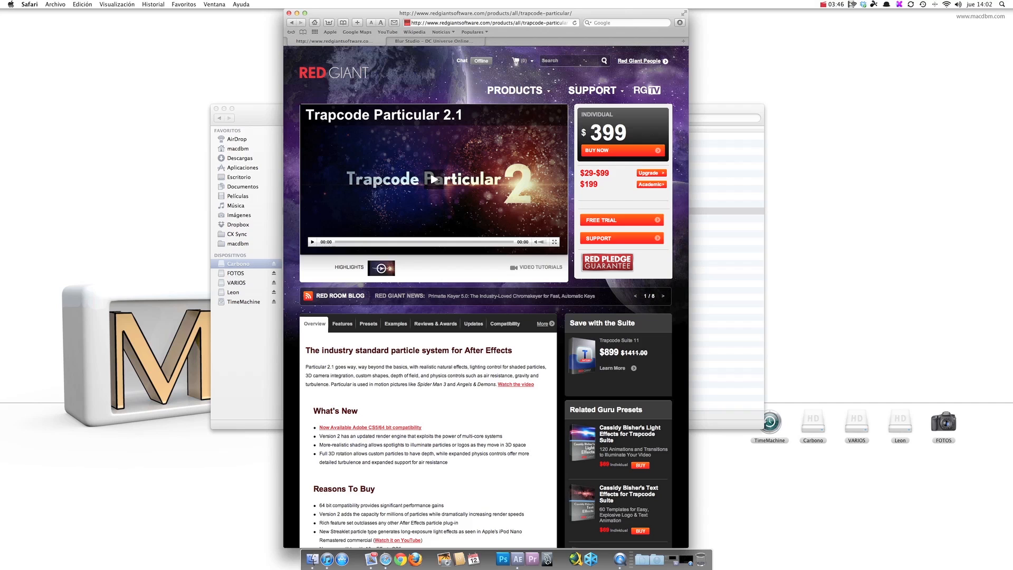
pyautogui.moveTo(621, 130); pyautogui.dragTo(594, 129)
pyautogui.click(593, 130)
pyautogui.click(289, 14)
# Step: Play the ascuas.mp4 video from the After Effects folder and close it
pyautogui.doubleClick(326, 214)
pyautogui.click(270, 293)
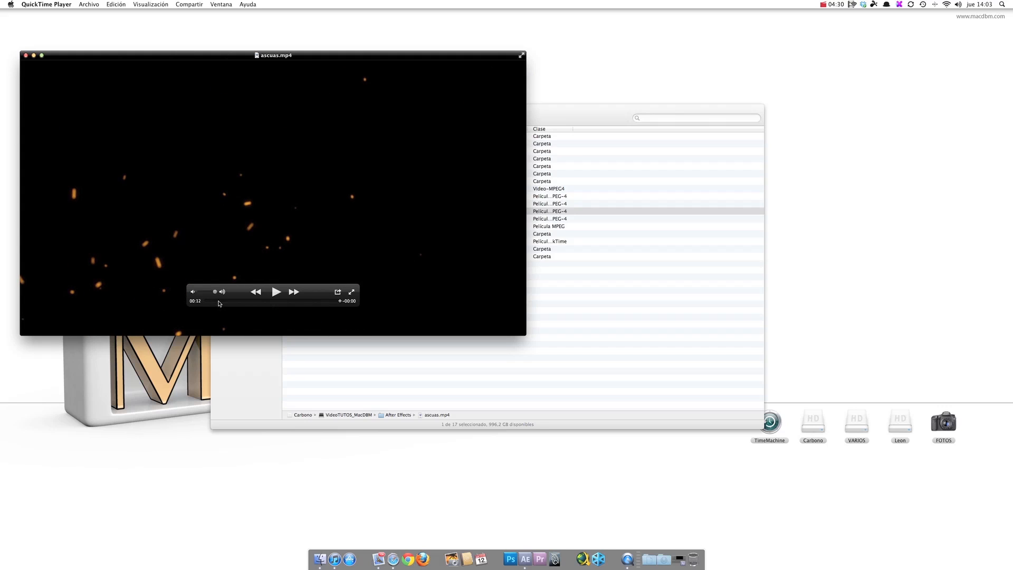
pyautogui.click(26, 56)
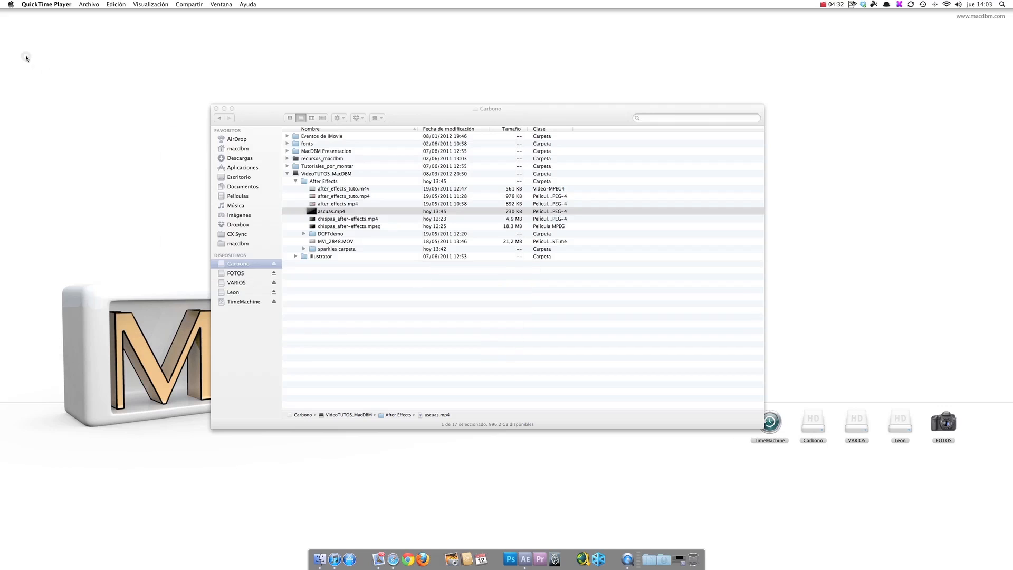
# Step: Play the chispas_after-effects.mpeg video, and close both the player and the file browser window
pyautogui.click(340, 216)
pyautogui.click(311, 227)
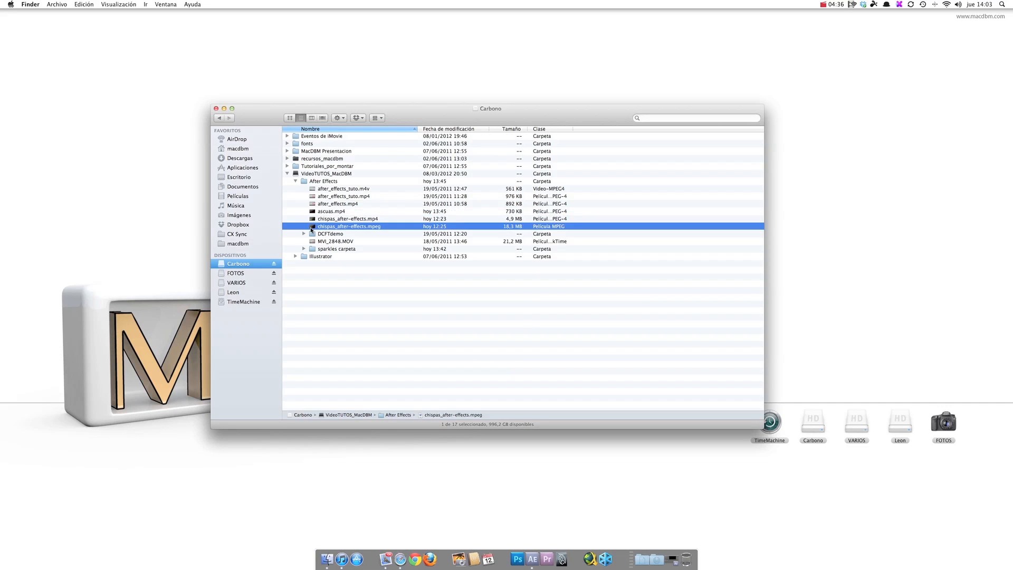
pyautogui.doubleClick(312, 228)
pyautogui.click(276, 295)
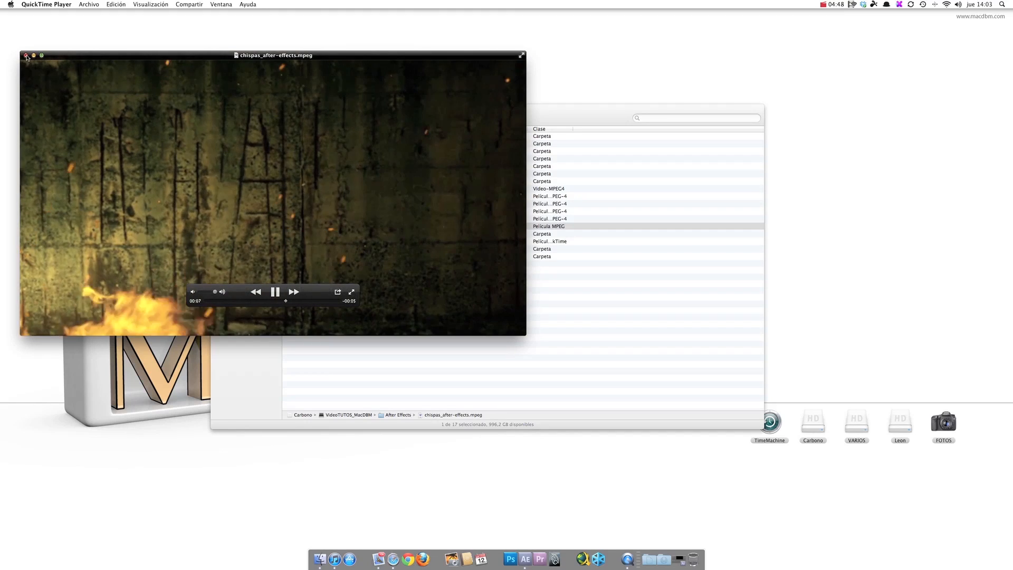
pyautogui.click(26, 55)
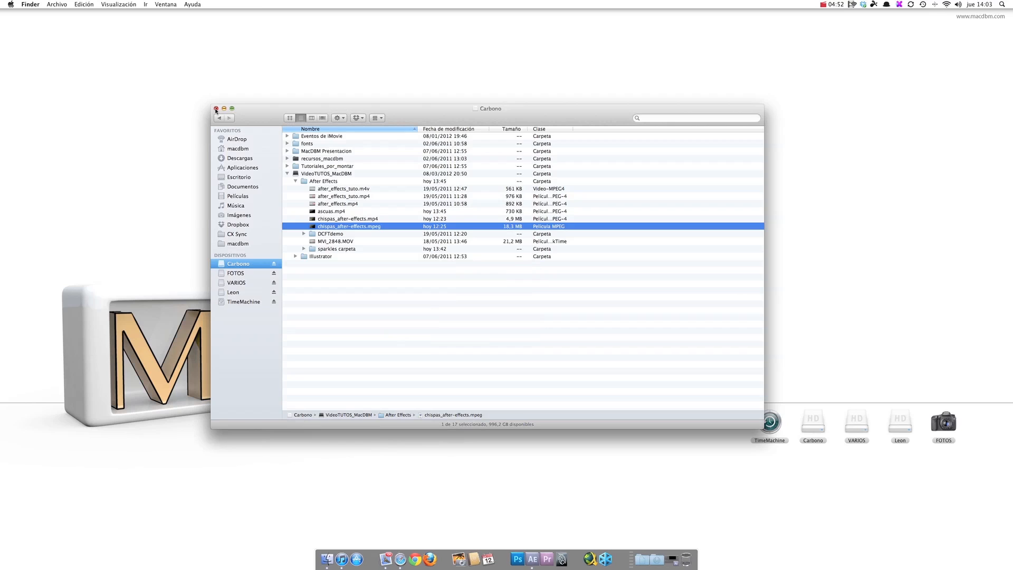
pyautogui.click(216, 109)
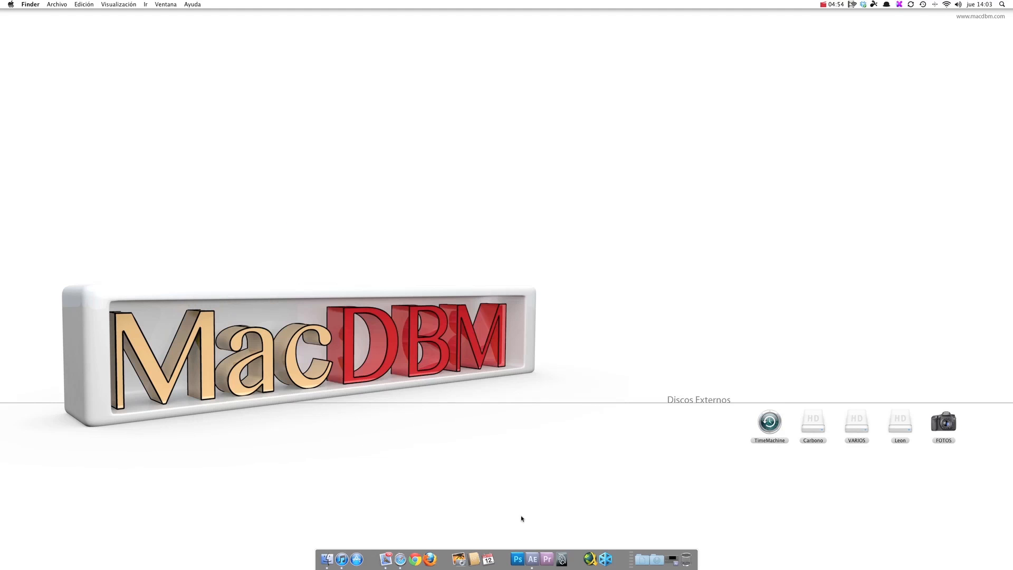
# Step: Switch to After Effects and open the project videotutorial-sparkles.aep from the sparkles carpeta folder
pyautogui.click(534, 555)
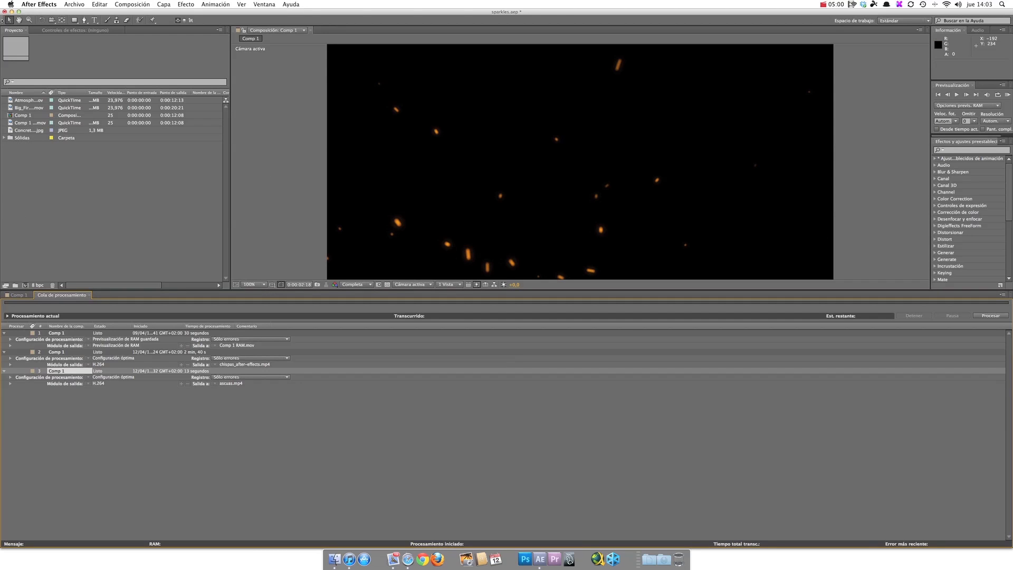
pyautogui.click(74, 4)
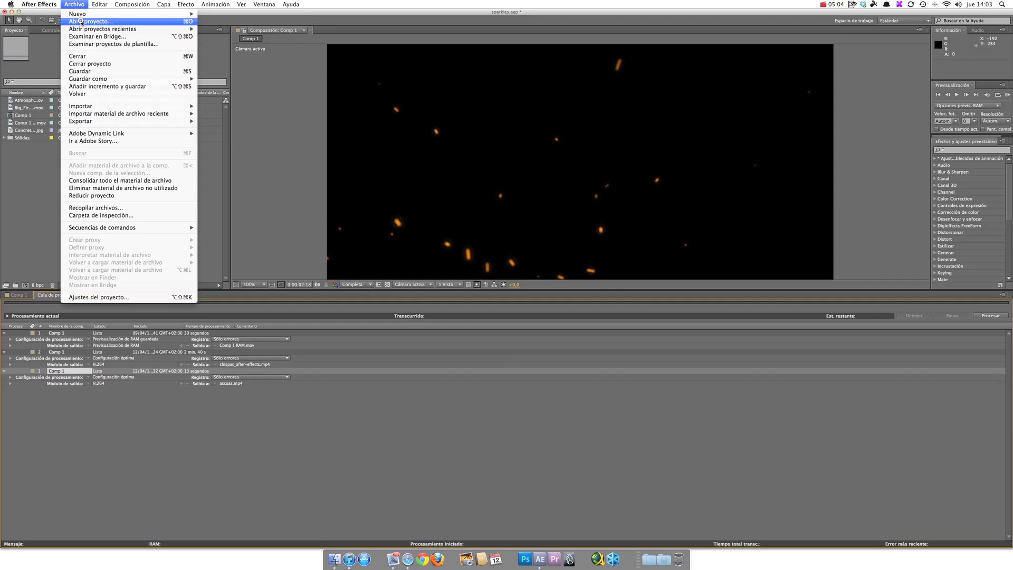
pyautogui.click(80, 21)
pyautogui.click(507, 292)
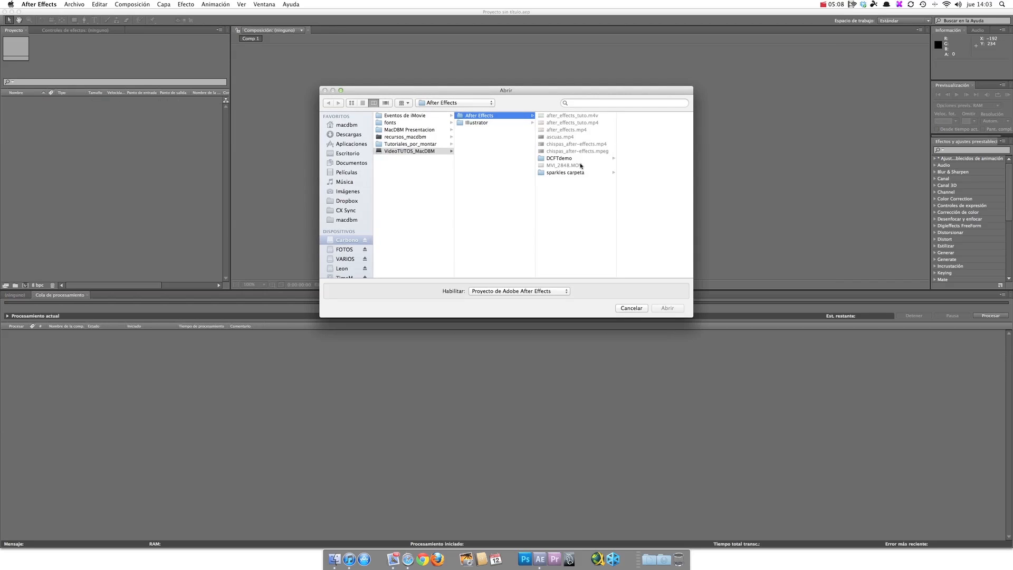
pyautogui.click(546, 173)
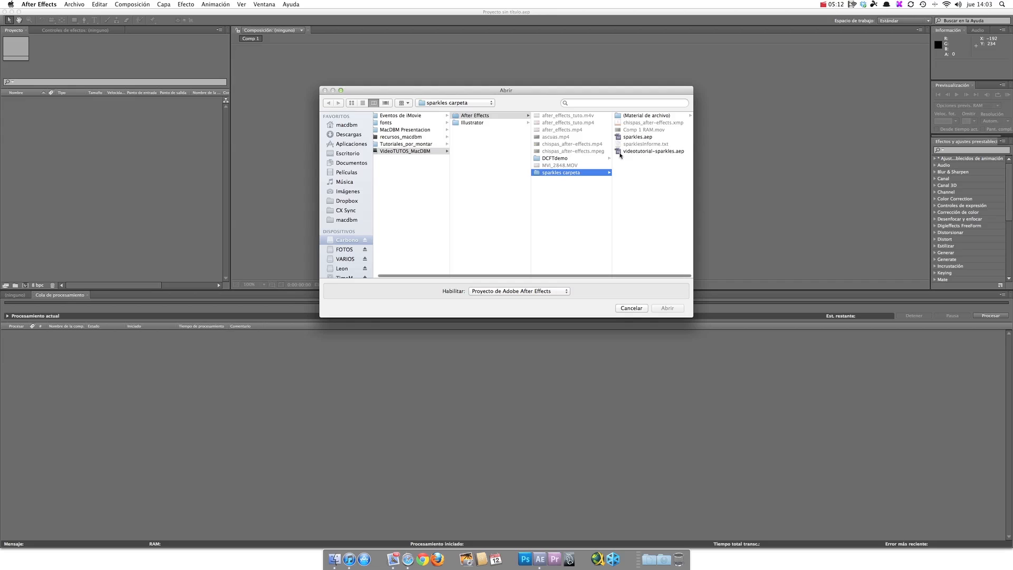
pyautogui.click(631, 151)
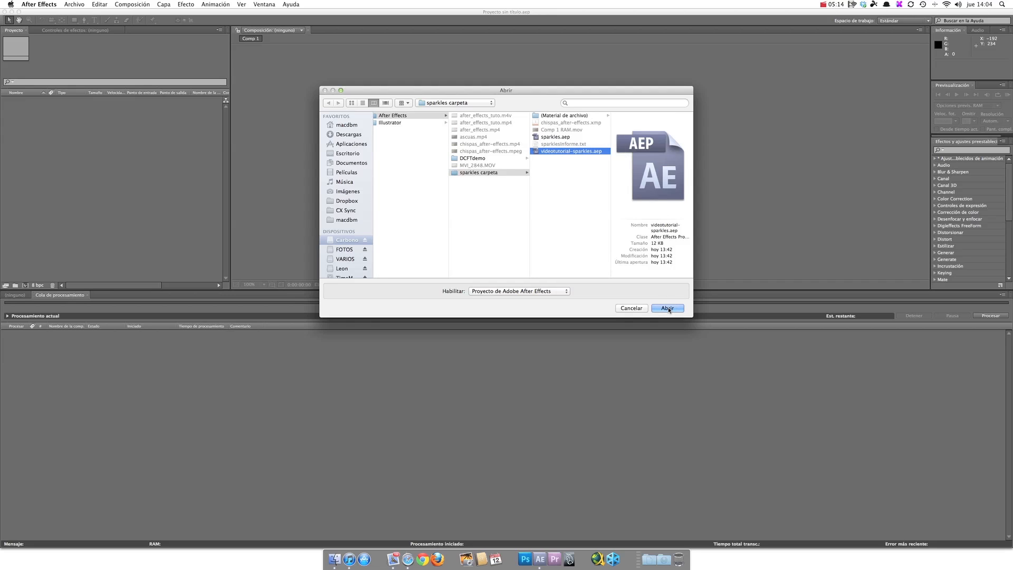
pyautogui.click(667, 309)
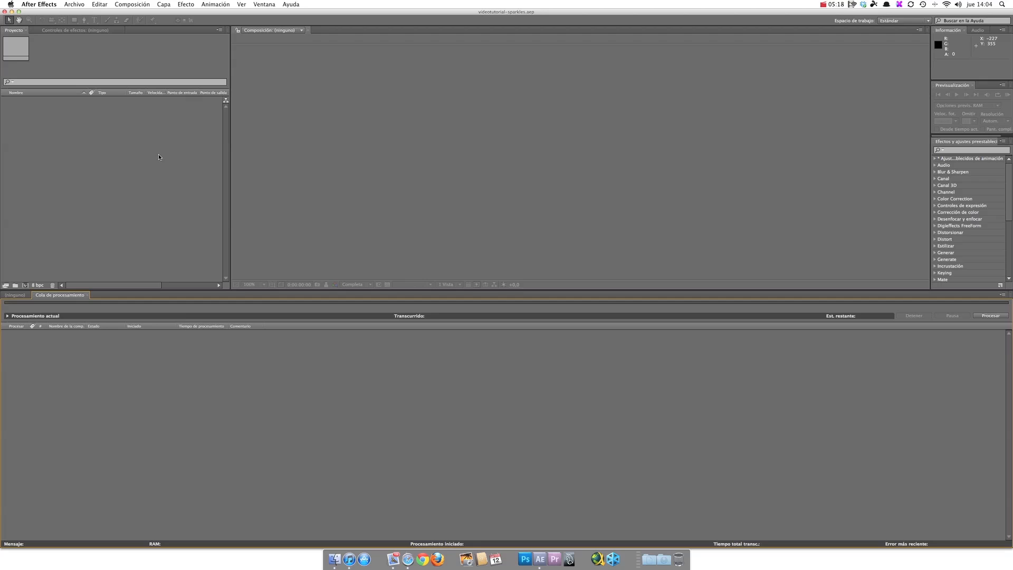
# Step: Create a 1280 × 720 px composition named sparkles at 25 fps with a 15-second duration
pyautogui.click(17, 296)
pyautogui.click(32, 191)
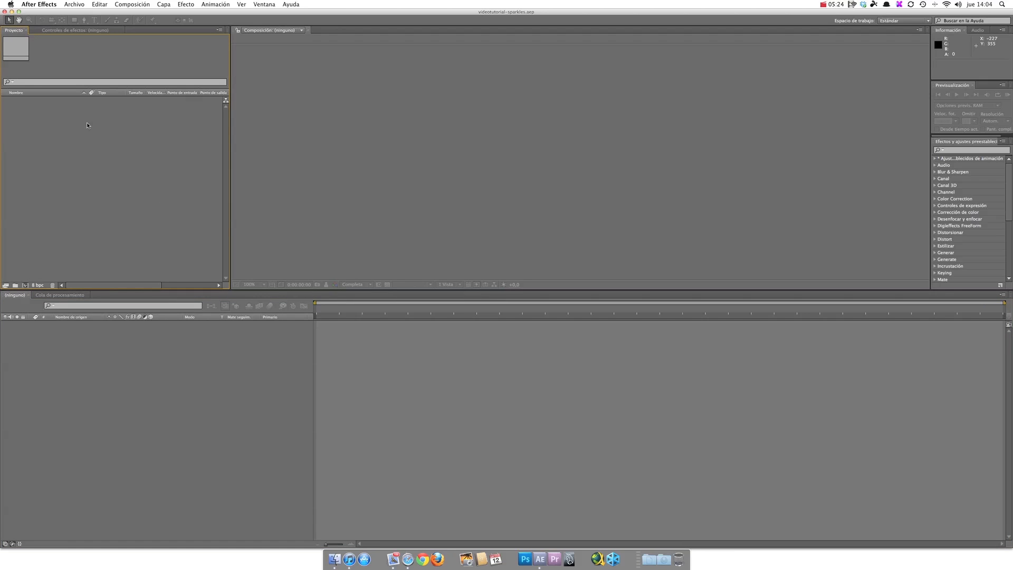
pyautogui.click(26, 286)
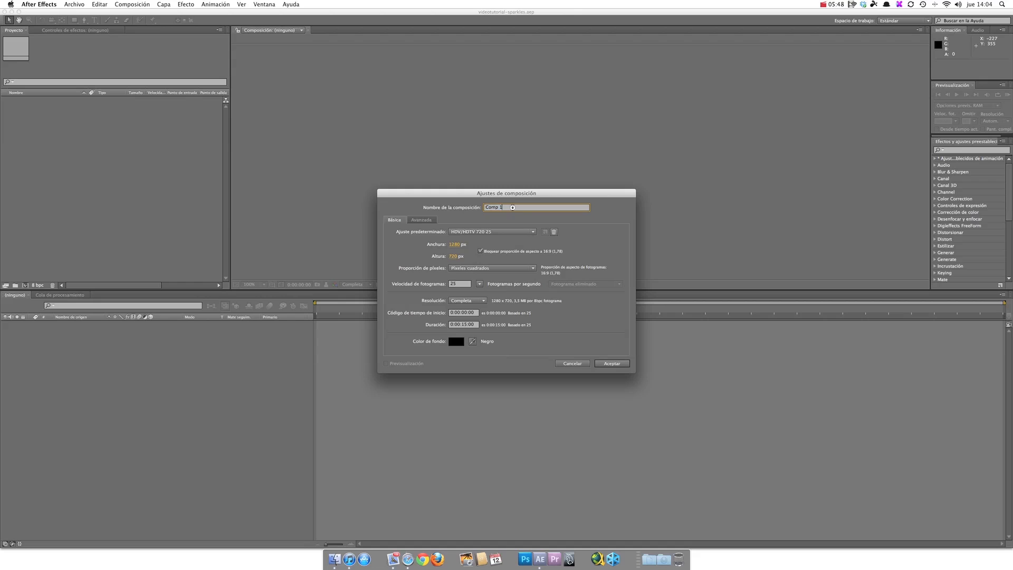
pyautogui.write('spa')
pyautogui.press('Return')
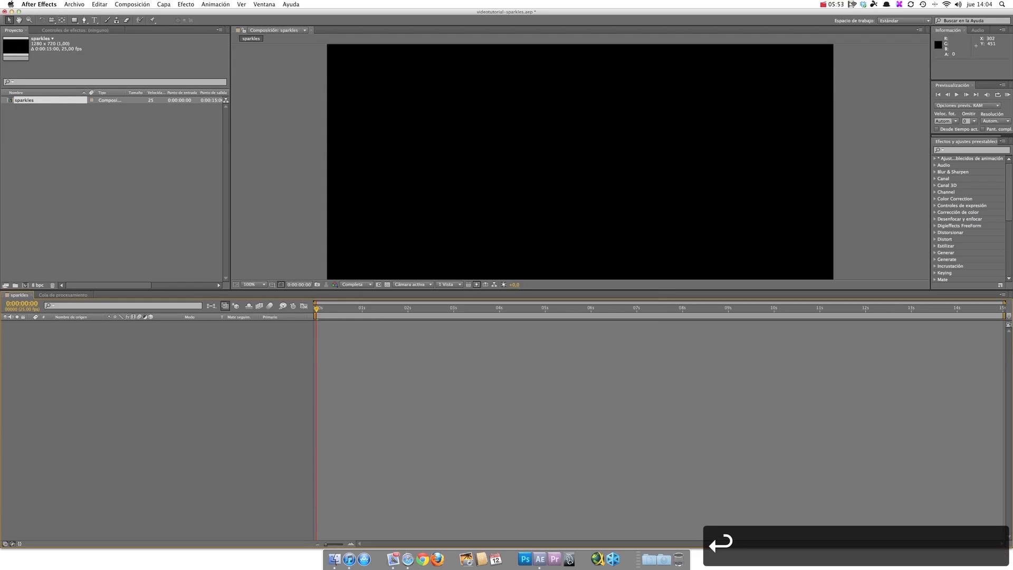
# Step: Set the project's colour depth to 8 bits per channel in the project settings
pyautogui.click(36, 286)
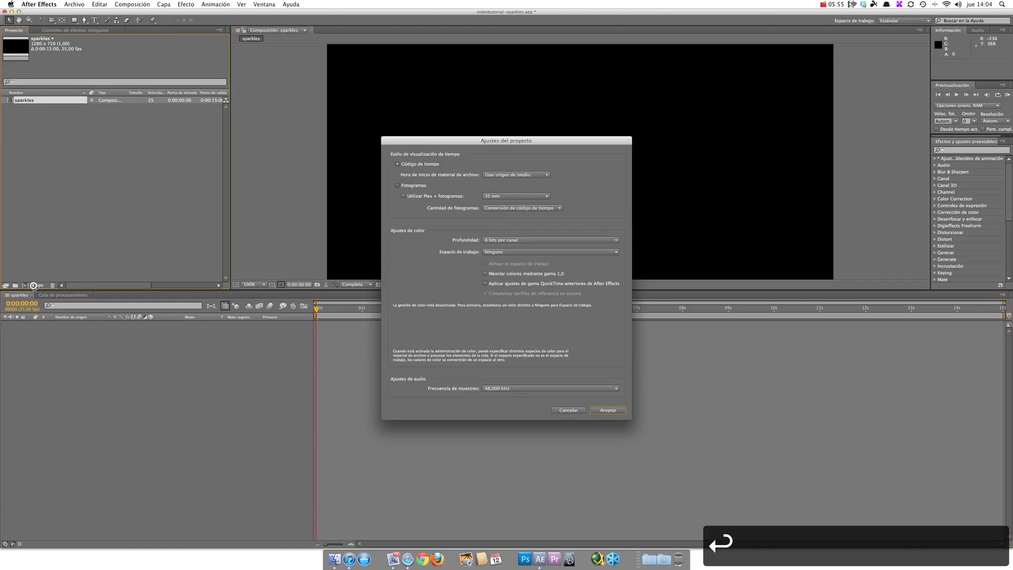
pyautogui.click(492, 242)
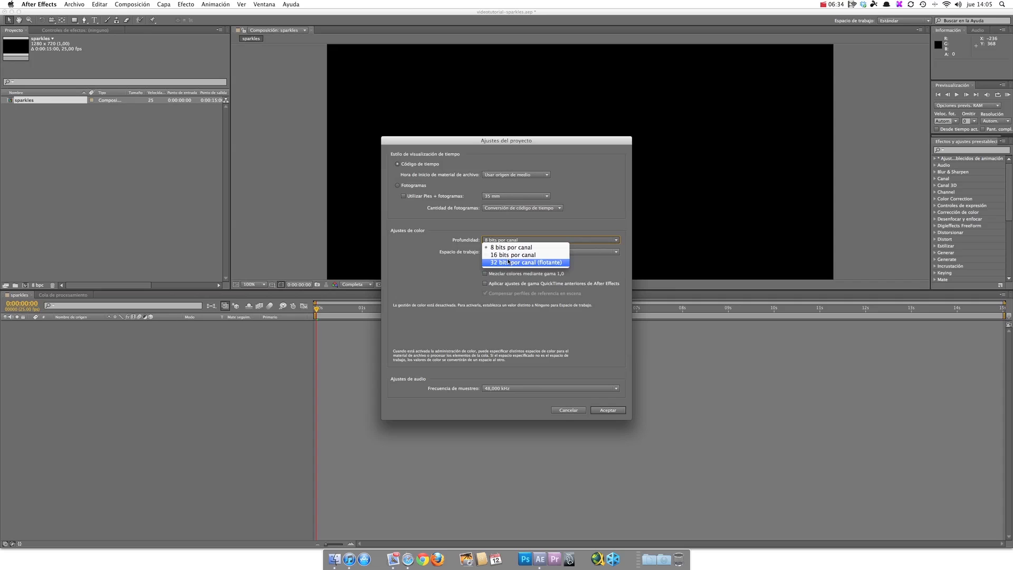
pyautogui.click(510, 248)
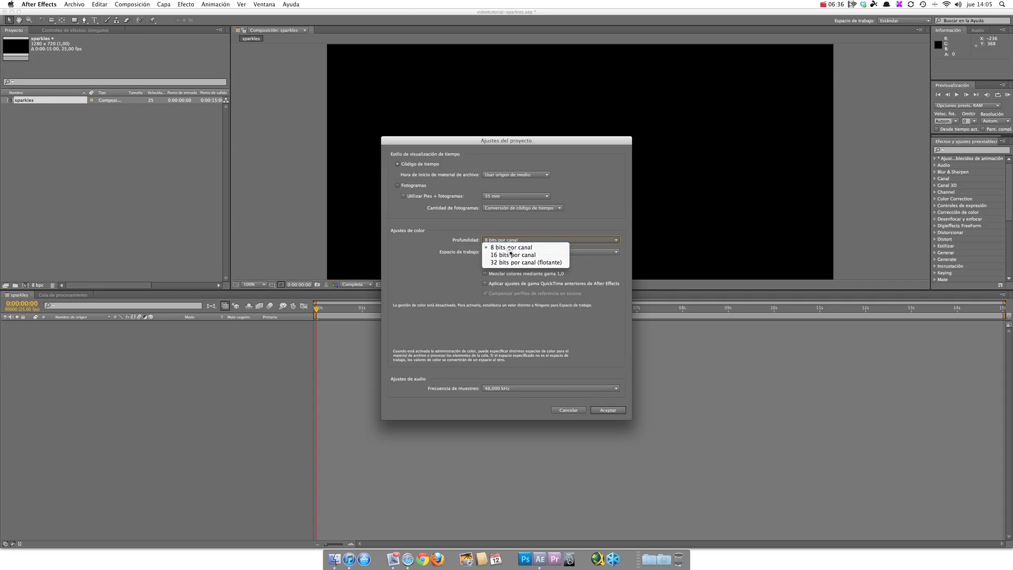
pyautogui.click(609, 411)
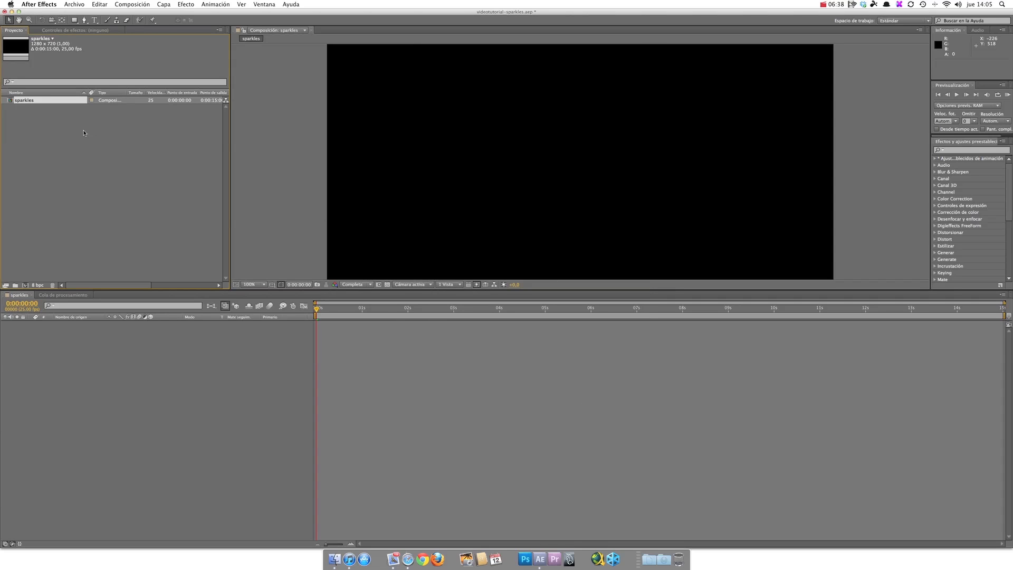
pyautogui.click(90, 415)
pyautogui.click(439, 185)
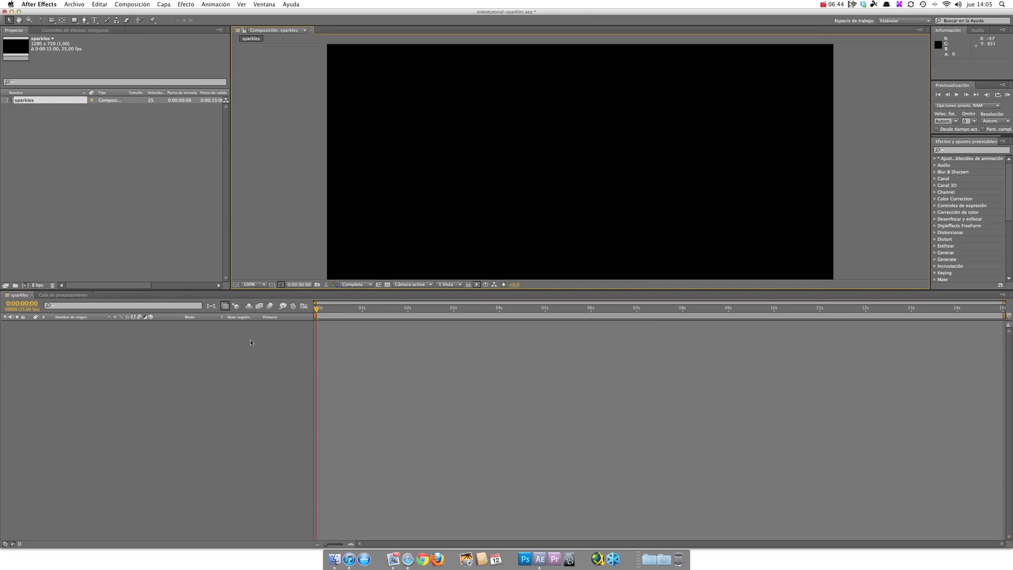
# Step: Start a new 1280 × 720 px solid layer in the sparkles composition and name it particulas
pyautogui.click(164, 5)
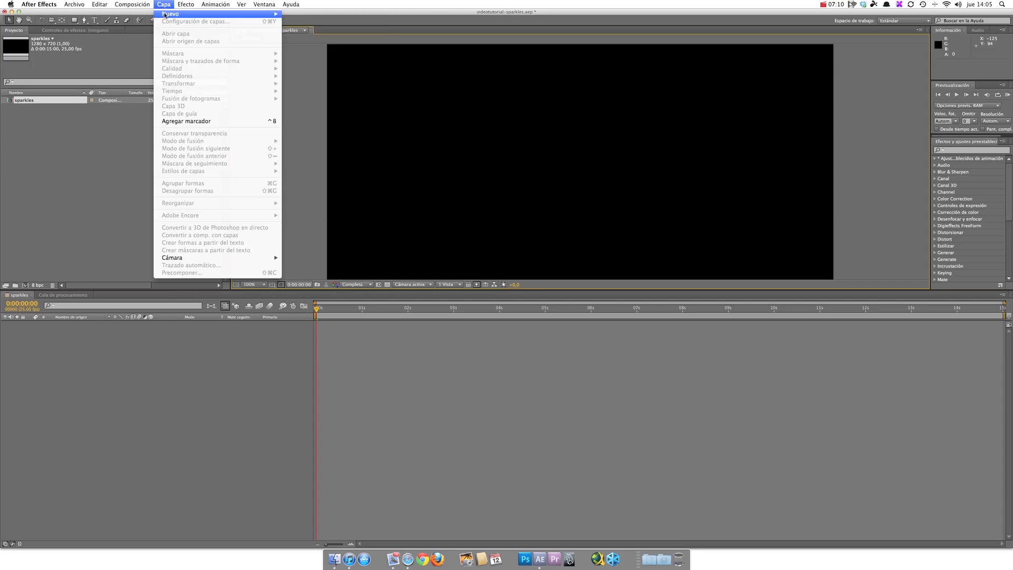
pyautogui.moveTo(165, 14)
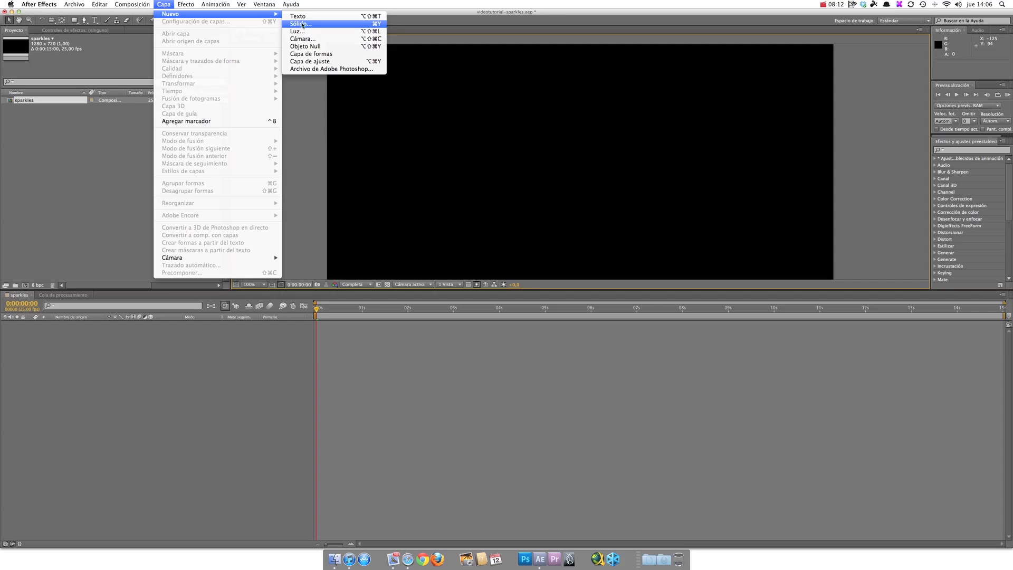
pyautogui.moveTo(264, 4)
pyautogui.moveTo(163, 4)
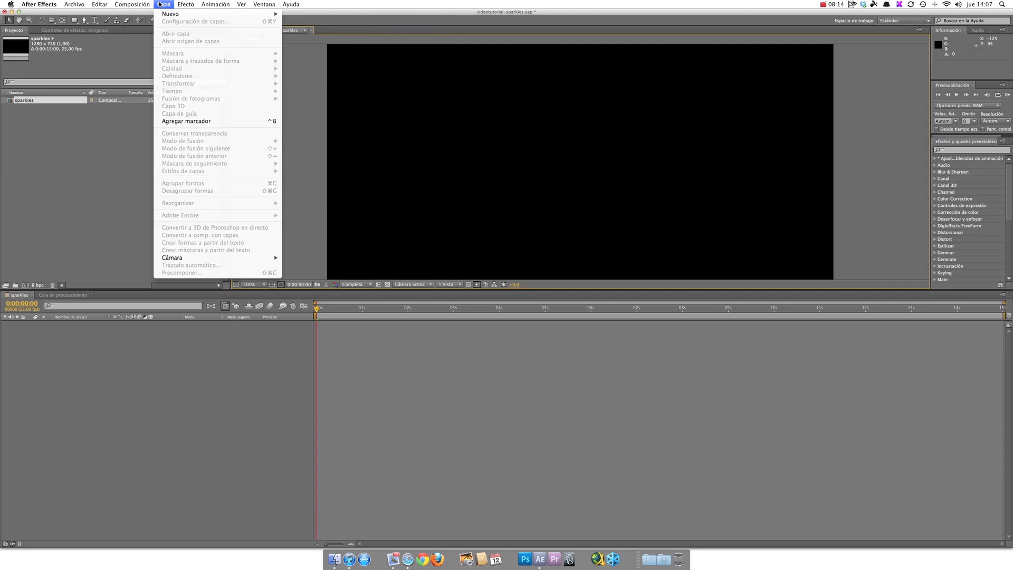
pyautogui.click(310, 25)
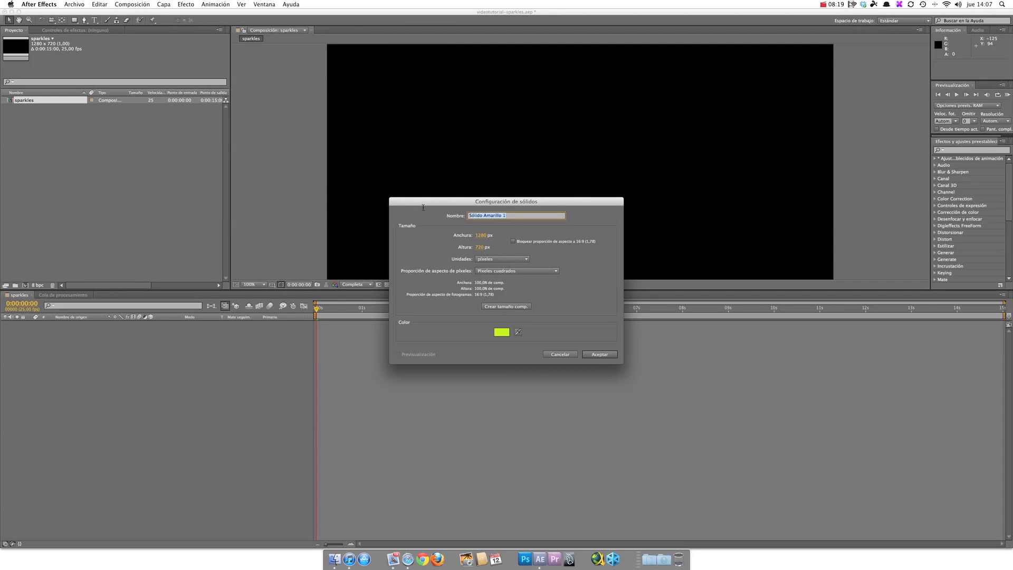
pyautogui.write('ascuas')
pyautogui.press('BackSpace')
pyautogui.press('BackSpace')
pyautogui.press('BackSpace')
pyautogui.press('BackSpace')
pyautogui.press('BackSpace')
pyautogui.press('BackSpace')
pyautogui.press('BackSpace')
pyautogui.write('particulas')
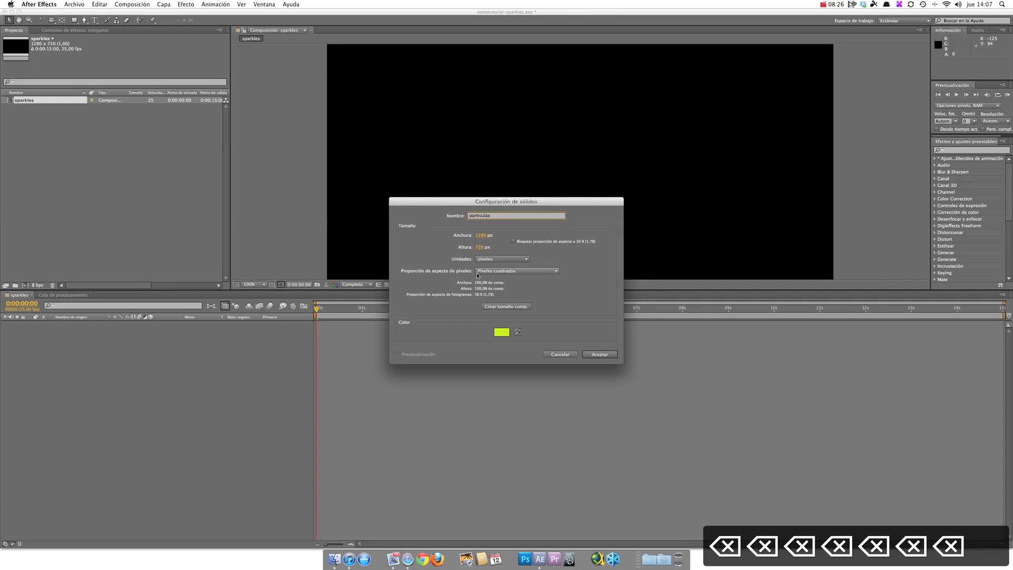
# Step: Give the particulas solid the blue colour 2C54D5 and create the layer
pyautogui.click(501, 332)
pyautogui.moveTo(501, 265)
pyautogui.mouseDown()
pyautogui.moveTo(491, 264)
pyautogui.moveTo(521, 271)
pyautogui.mouseUp()
pyautogui.click(488, 251)
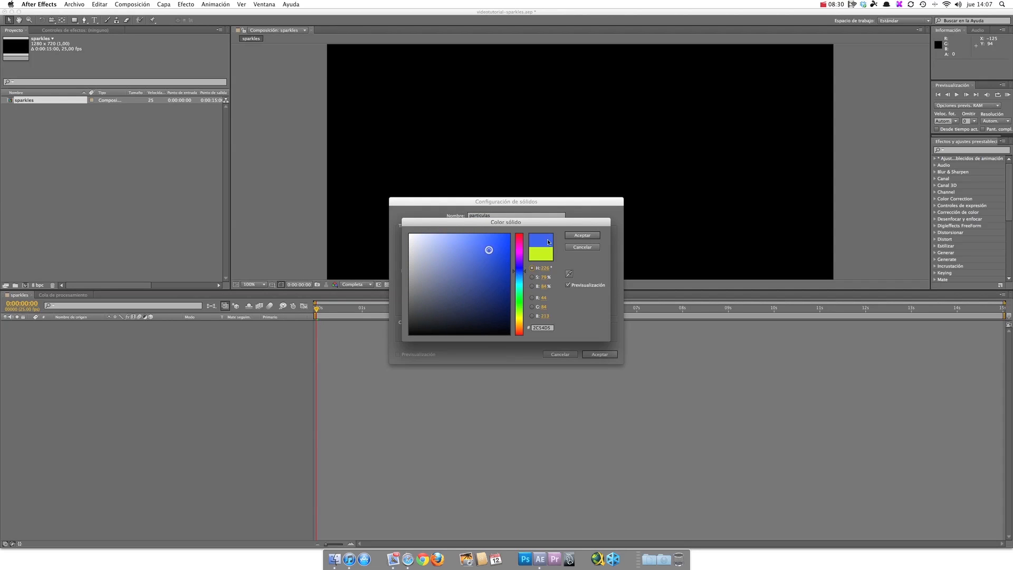
pyautogui.moveTo(476, 224)
pyautogui.mouseDown()
pyautogui.moveTo(487, 294)
pyautogui.moveTo(677, 296)
pyautogui.moveTo(639, 241)
pyautogui.moveTo(496, 173)
pyautogui.moveTo(463, 135)
pyautogui.moveTo(488, 69)
pyautogui.moveTo(476, 70)
pyautogui.mouseUp()
pyautogui.click(582, 79)
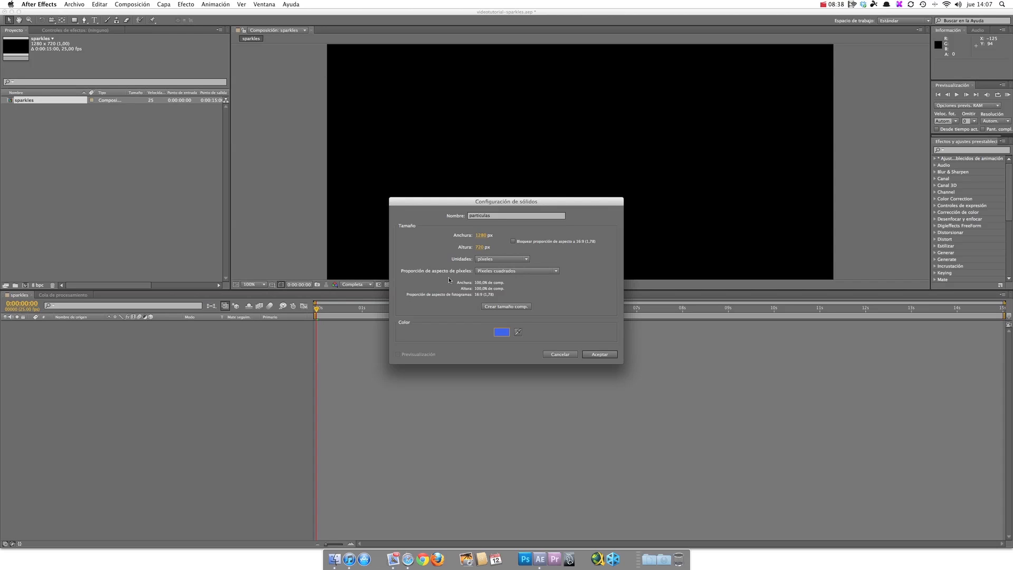
pyautogui.click(592, 355)
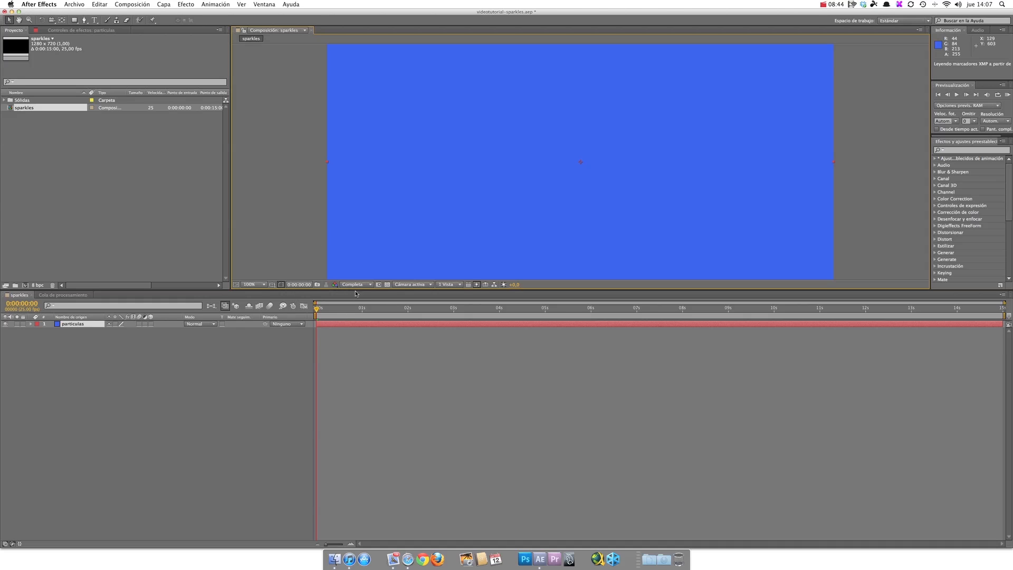
# Step: Apply the Trapcode Particular effect to the particulas layer and preview its default particle emission
pyautogui.moveTo(357, 293); pyautogui.dragTo(353, 341)
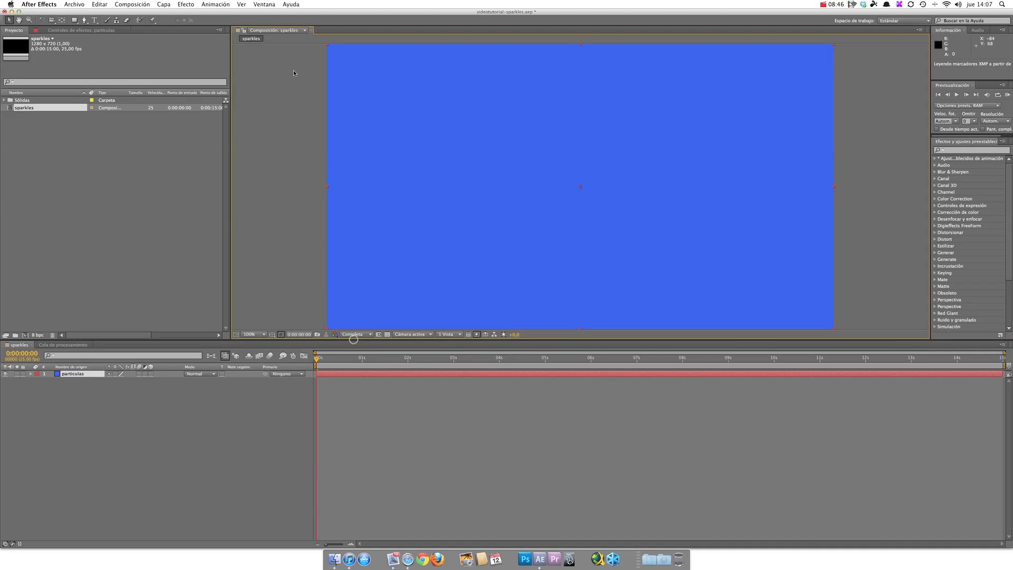
pyautogui.click(186, 4)
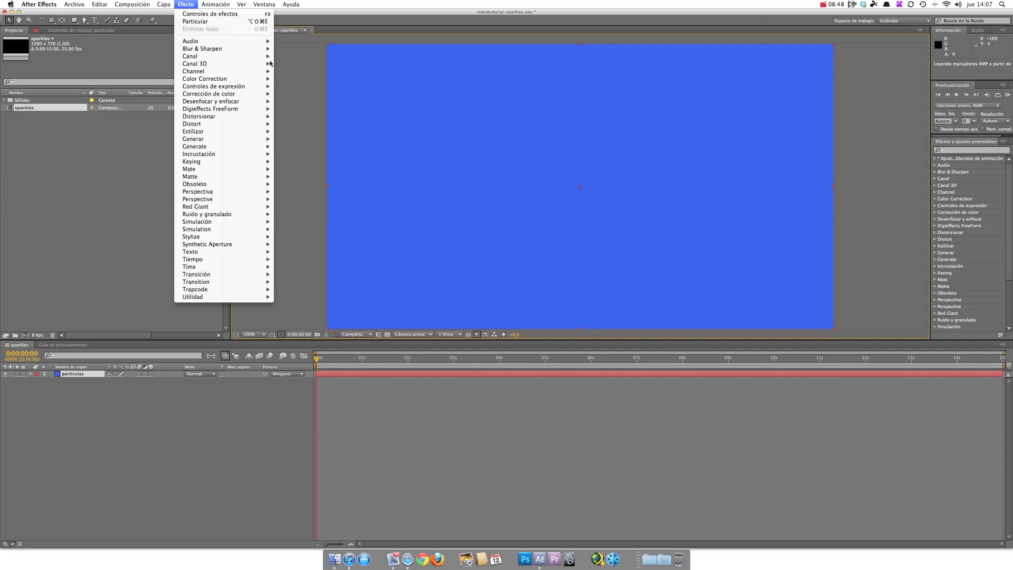
pyautogui.click(361, 95)
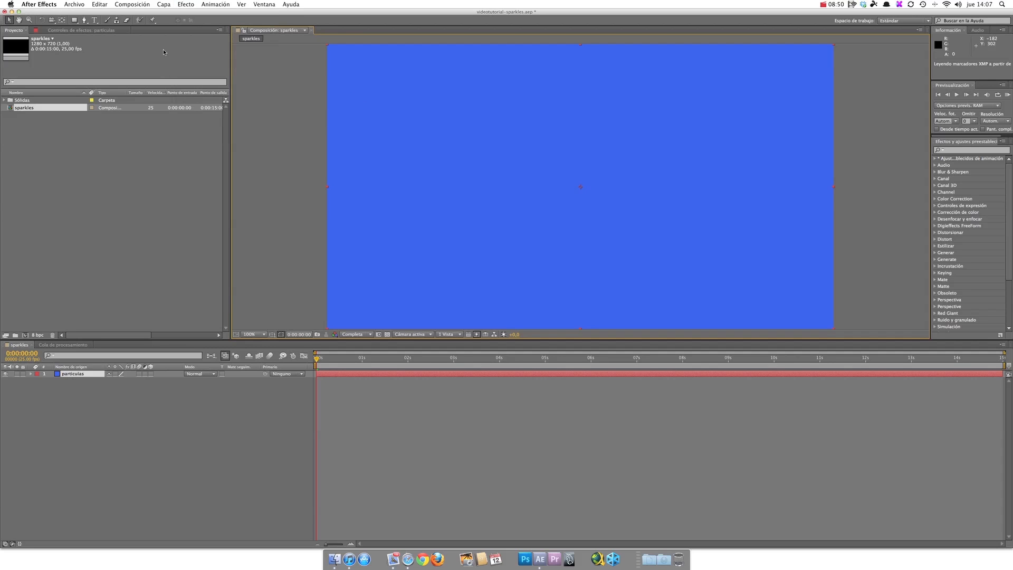
pyautogui.click(163, 4)
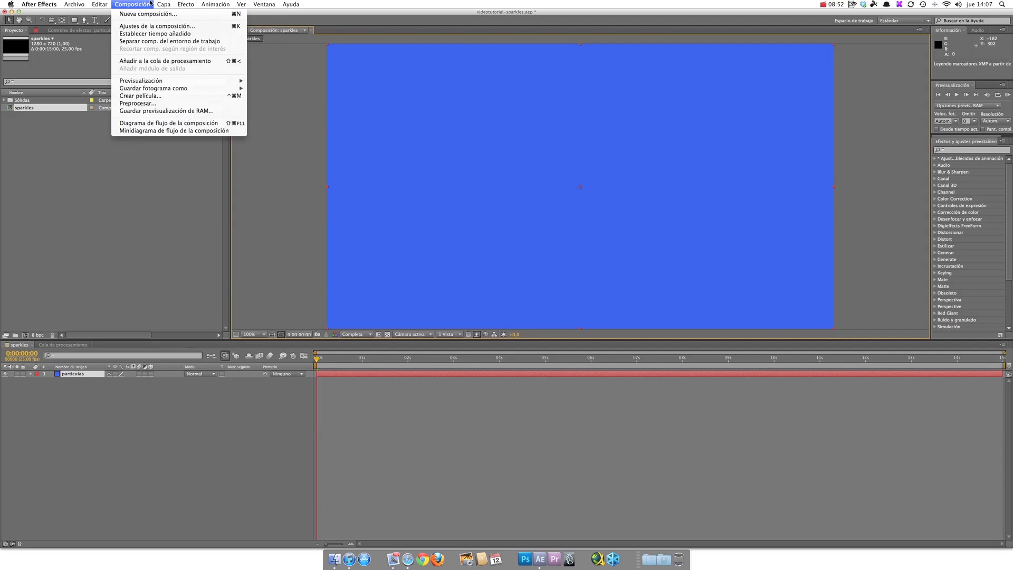
pyautogui.moveTo(219, 290)
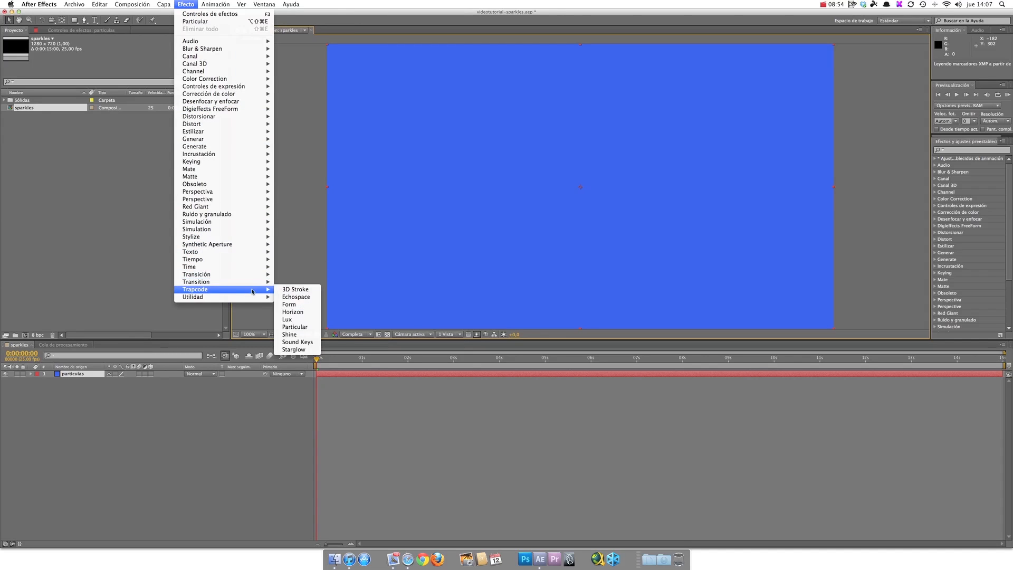
pyautogui.click(303, 326)
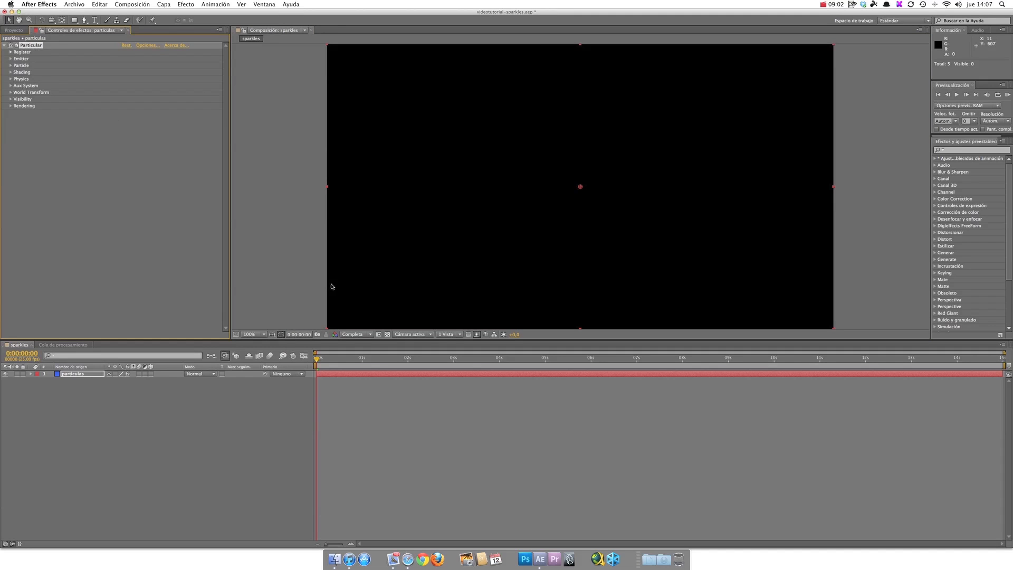
pyautogui.click(959, 94)
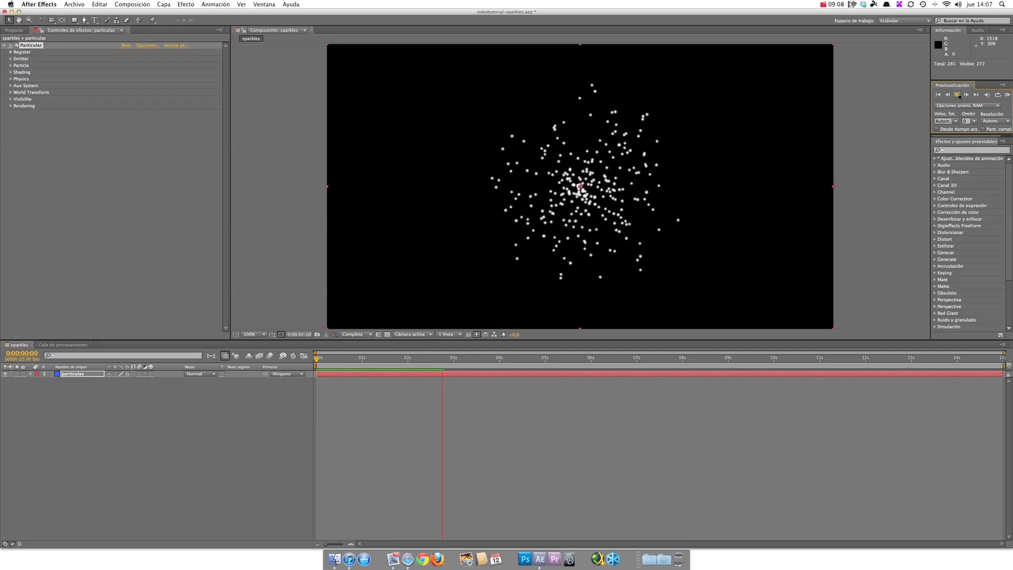
pyautogui.click(959, 94)
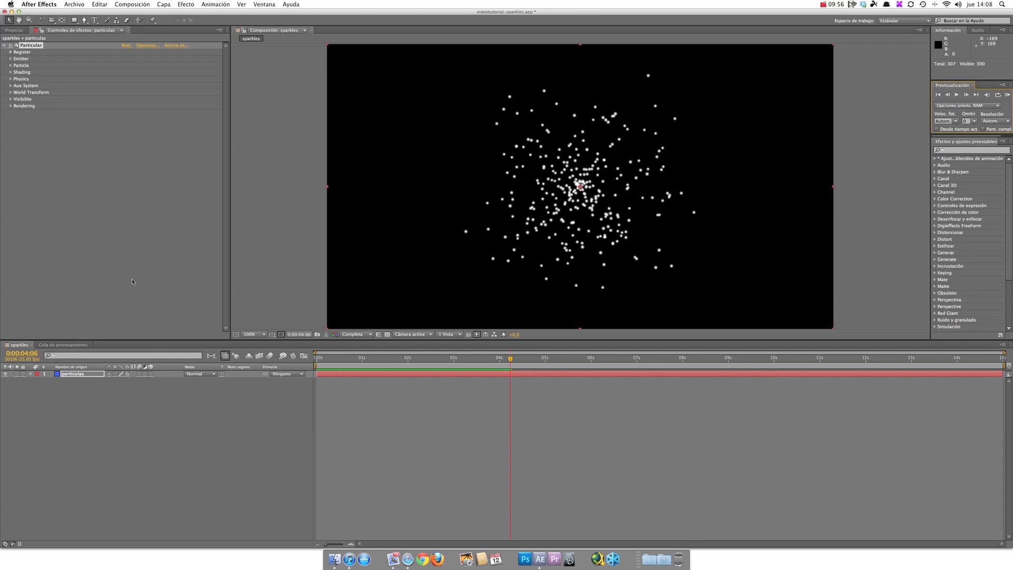
# Step: Play the reference video ascuas.mp4 from the After Effects folder on the Carbono drive, and close the player when done
pyautogui.click(333, 542)
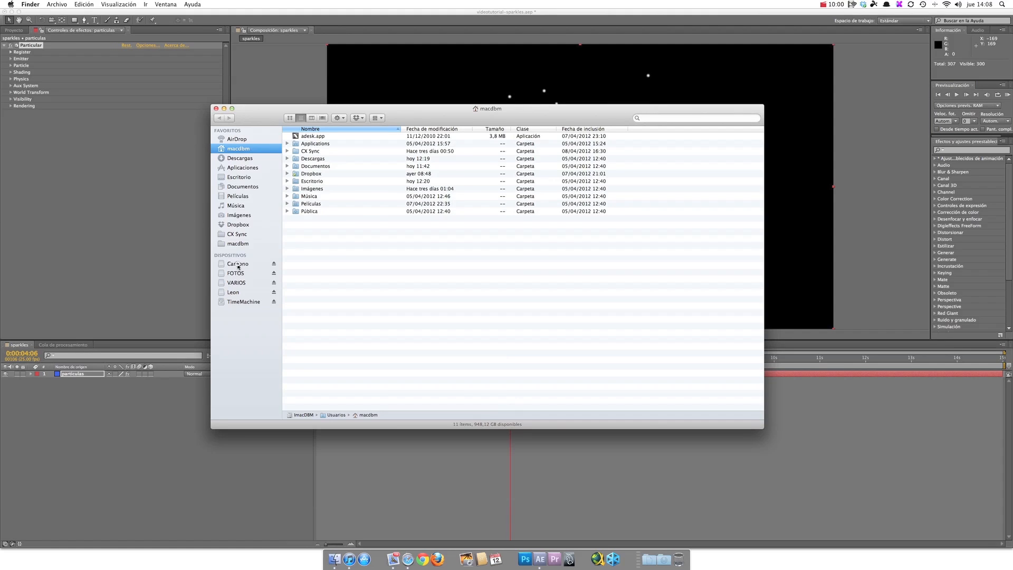
pyautogui.click(238, 265)
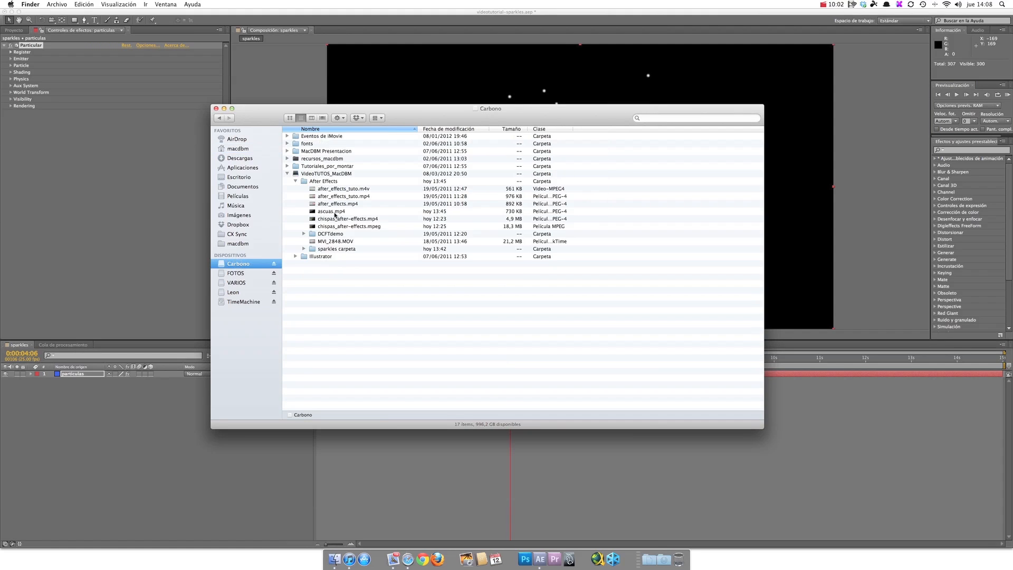
pyautogui.doubleClick(333, 212)
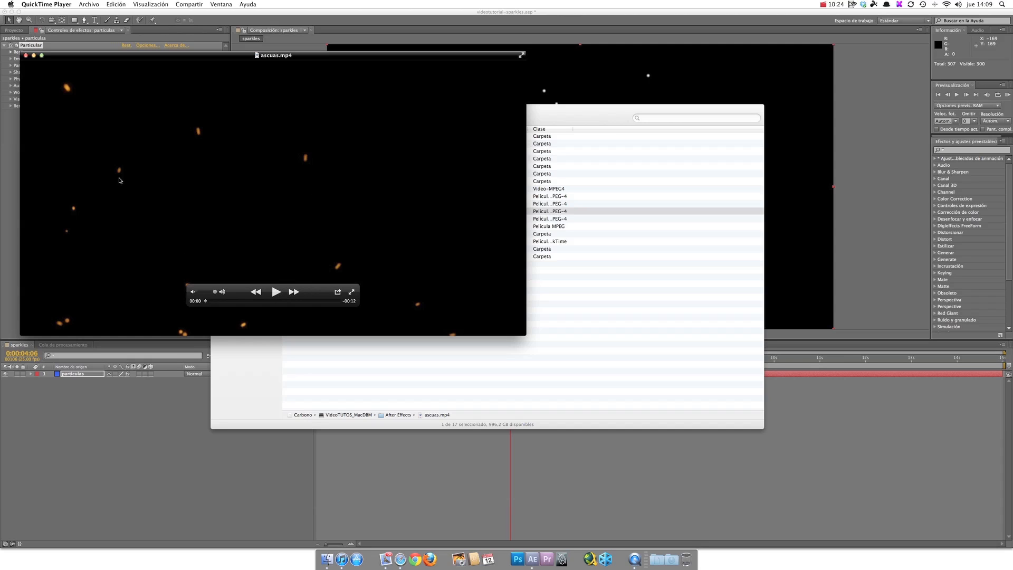
pyautogui.click(276, 293)
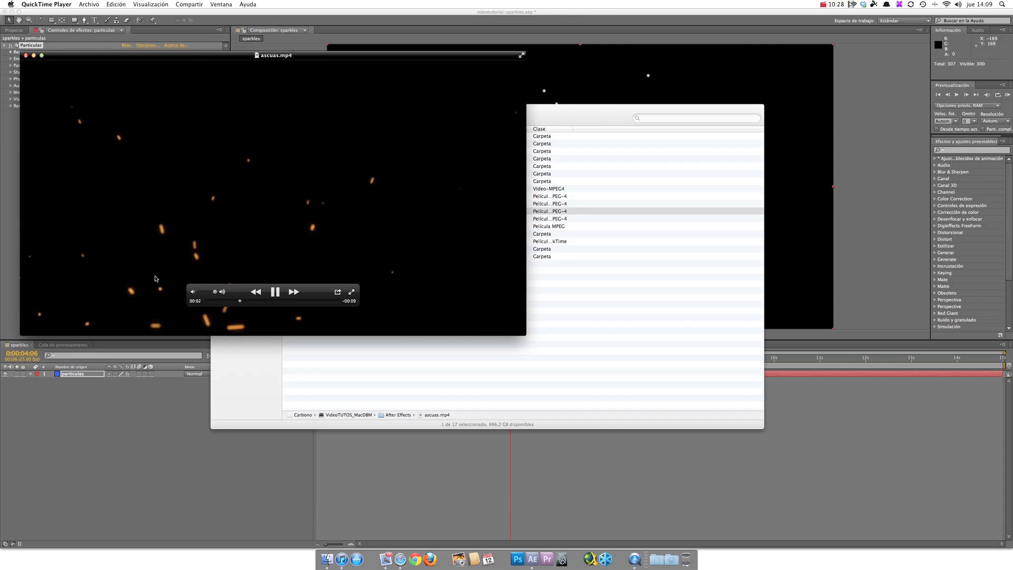
pyautogui.click(276, 293)
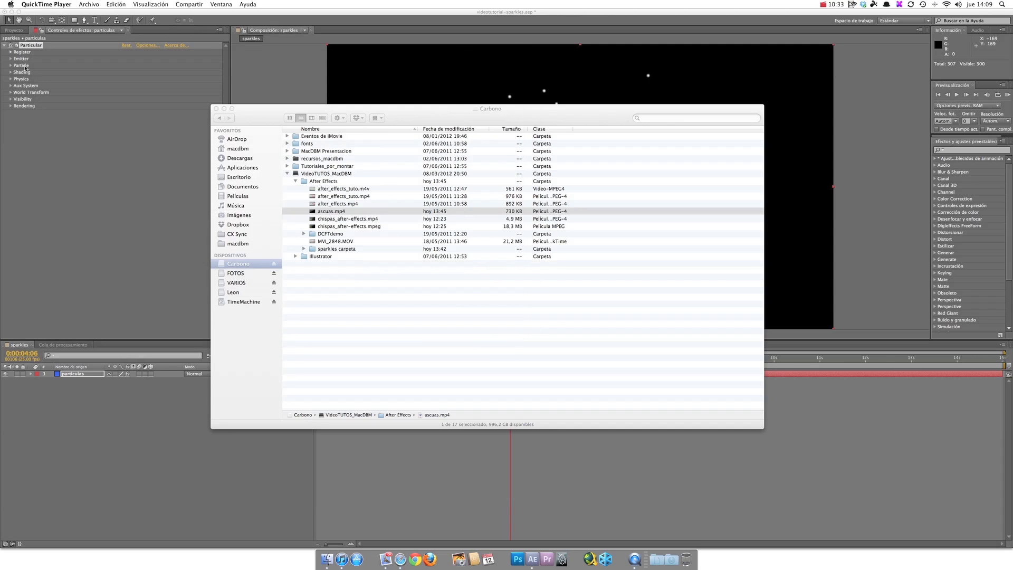
pyautogui.click(216, 109)
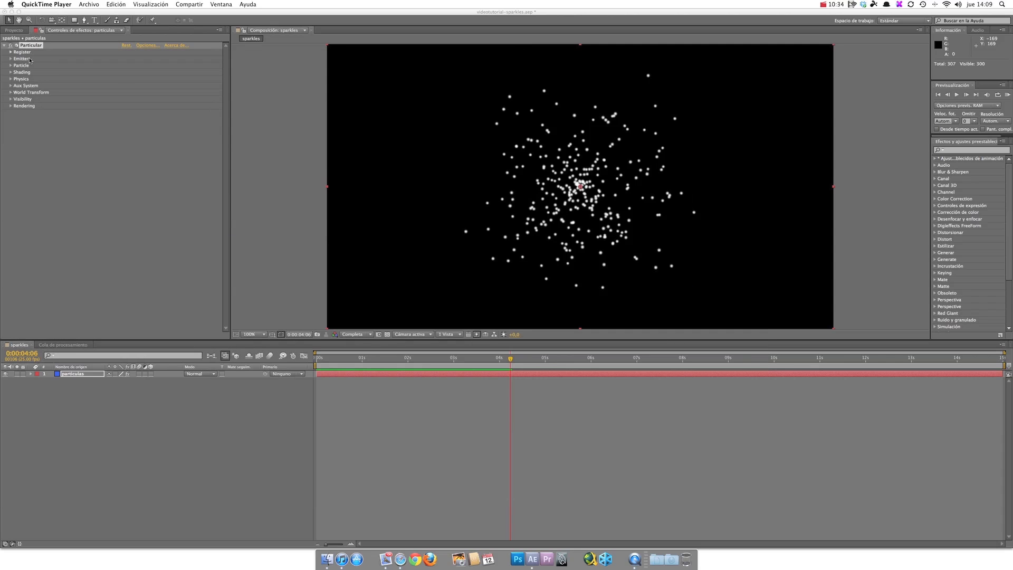
pyautogui.press('super+q')
# Step: Set the Particular emitter type to Box with sizes of about X 352, Y 518 and Z 769, and preview from the start
pyautogui.click(11, 59)
pyautogui.click(128, 72)
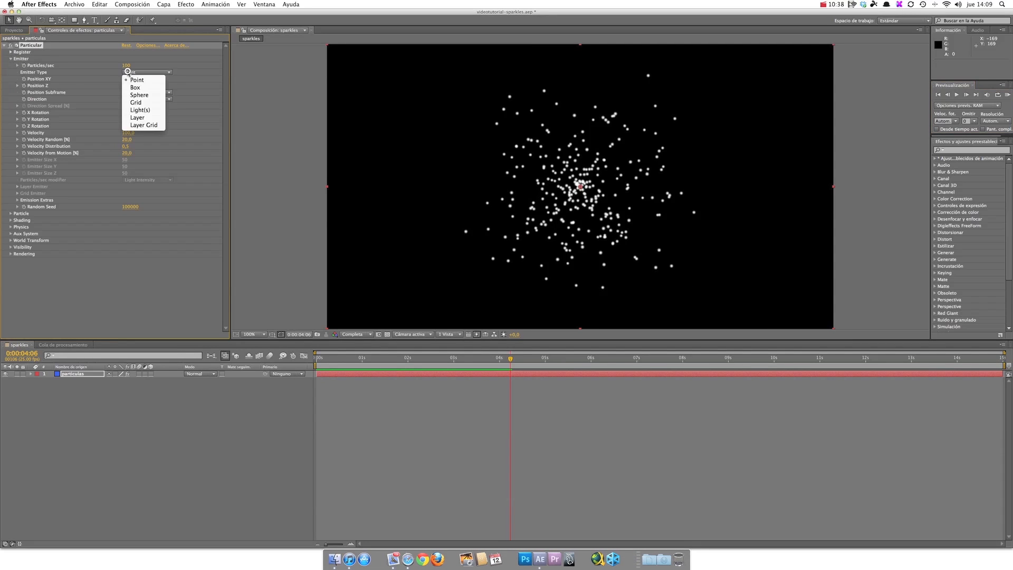
pyautogui.click(131, 87)
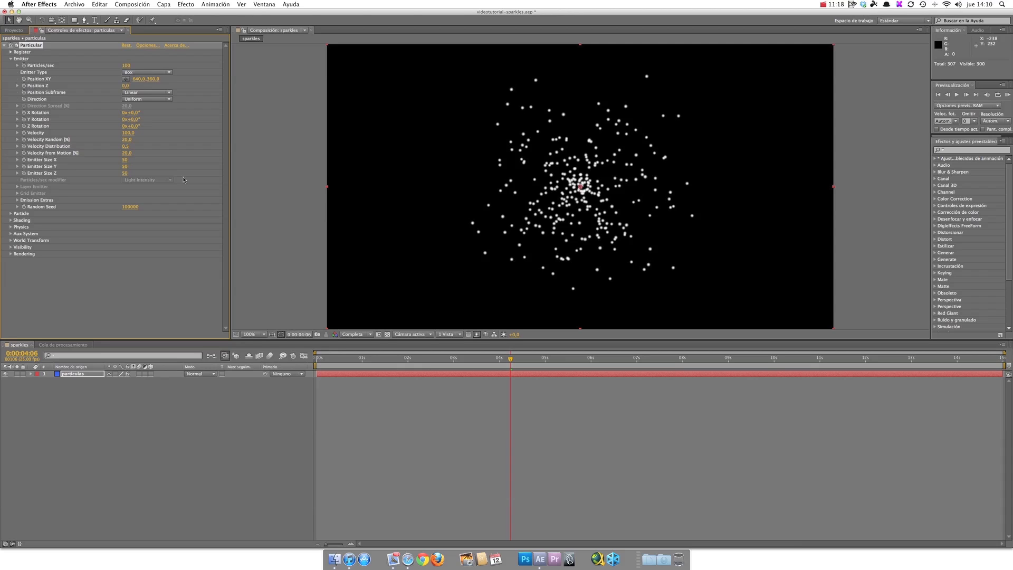
pyautogui.moveTo(124, 159); pyautogui.dragTo(258, 172)
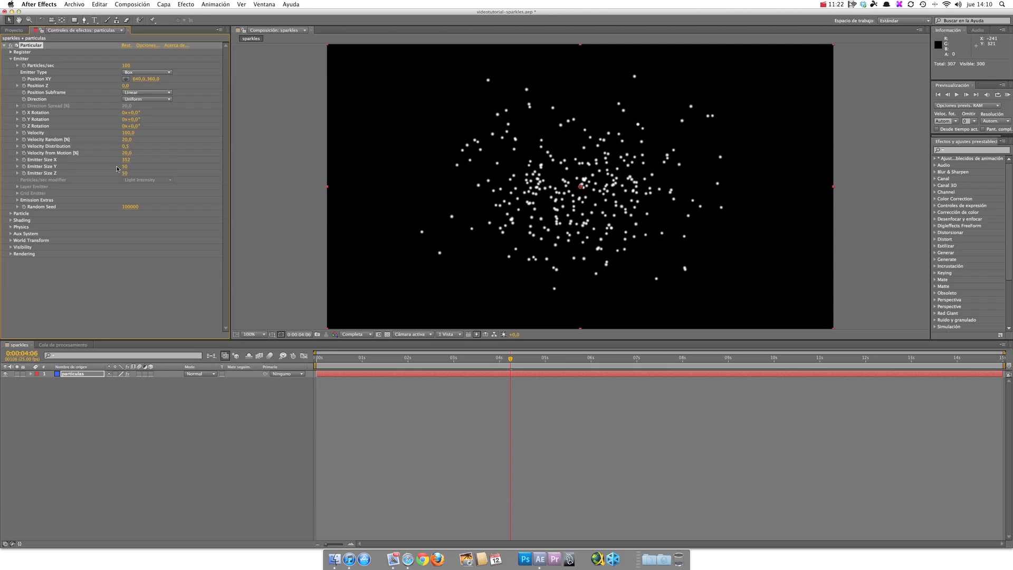
pyautogui.moveTo(150, 167); pyautogui.dragTo(337, 192)
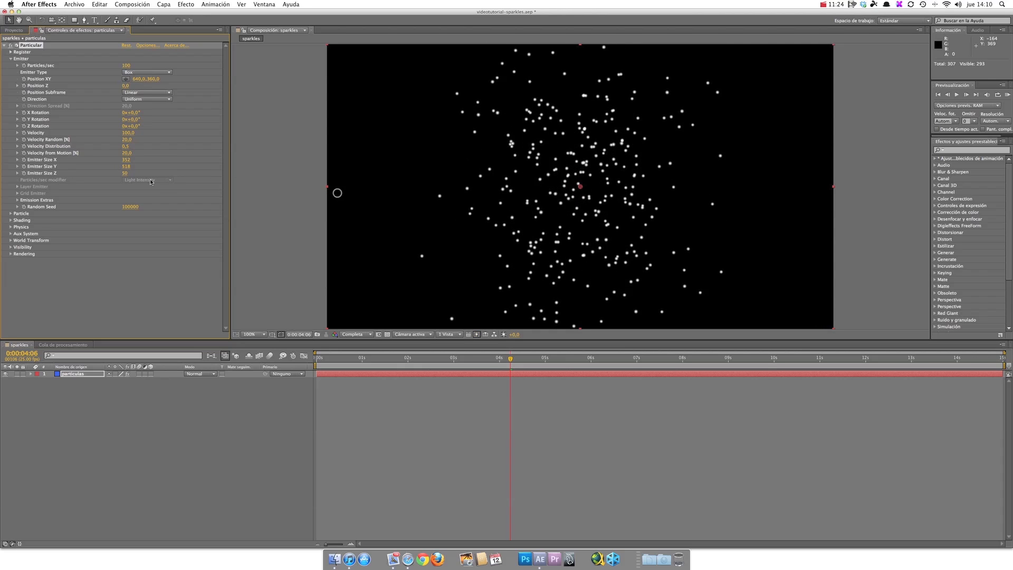
pyautogui.moveTo(125, 172); pyautogui.dragTo(442, 205)
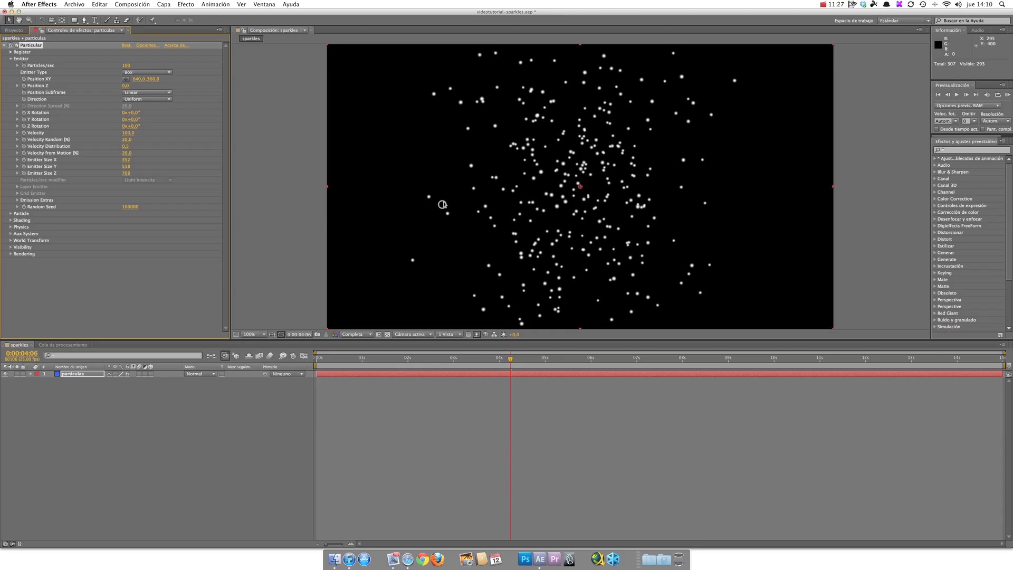
pyautogui.click(938, 95)
pyautogui.click(956, 97)
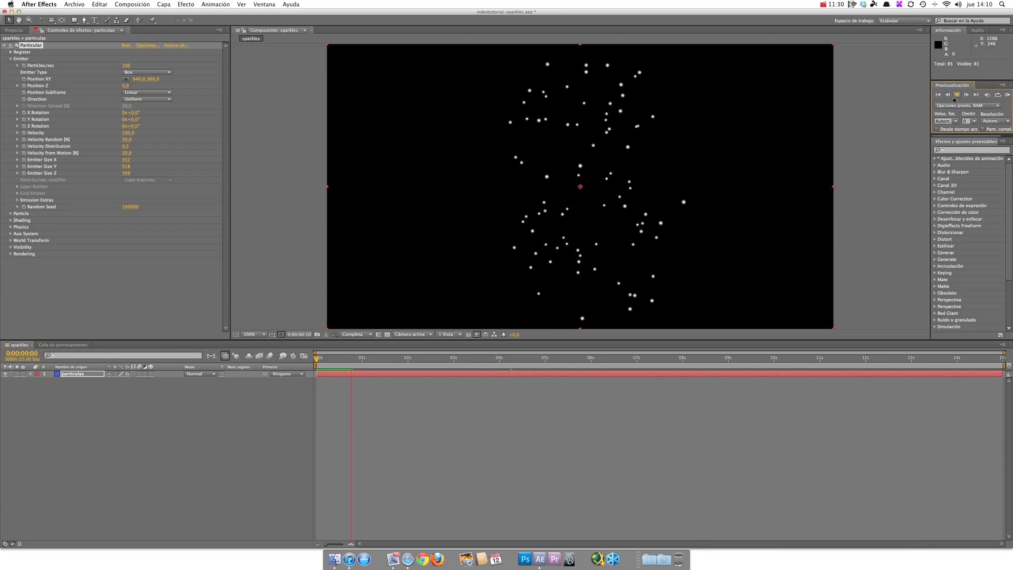
pyautogui.click(956, 95)
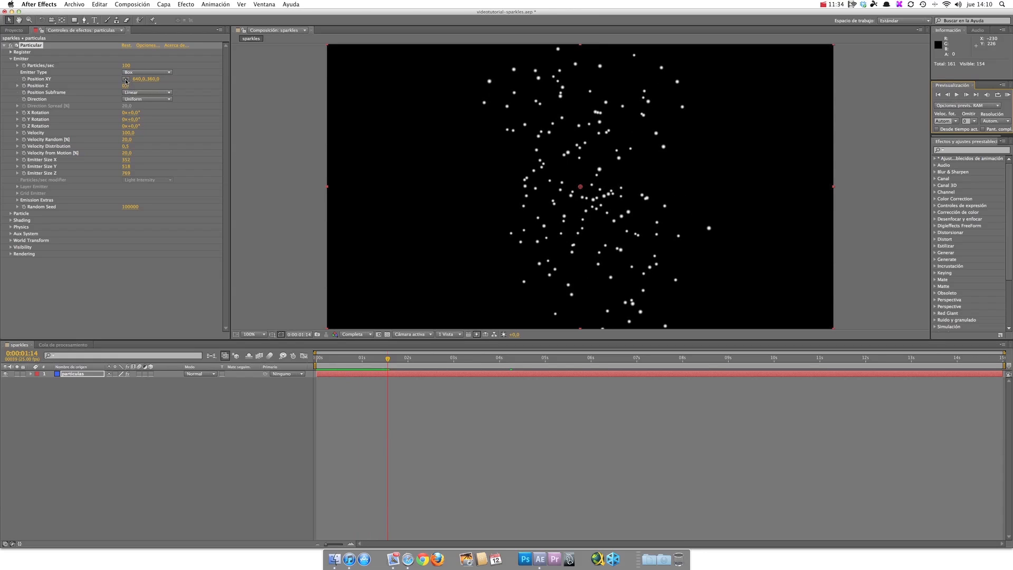
# Step: Move the emitter just outside the left edge of the frame, to a Position XY of about -91, 436
pyautogui.moveTo(139, 80)
pyautogui.mouseDown()
pyautogui.moveTo(225, 88)
pyautogui.moveTo(57, 84)
pyautogui.moveTo(167, 89)
pyautogui.moveTo(154, 90)
pyautogui.mouseUp()
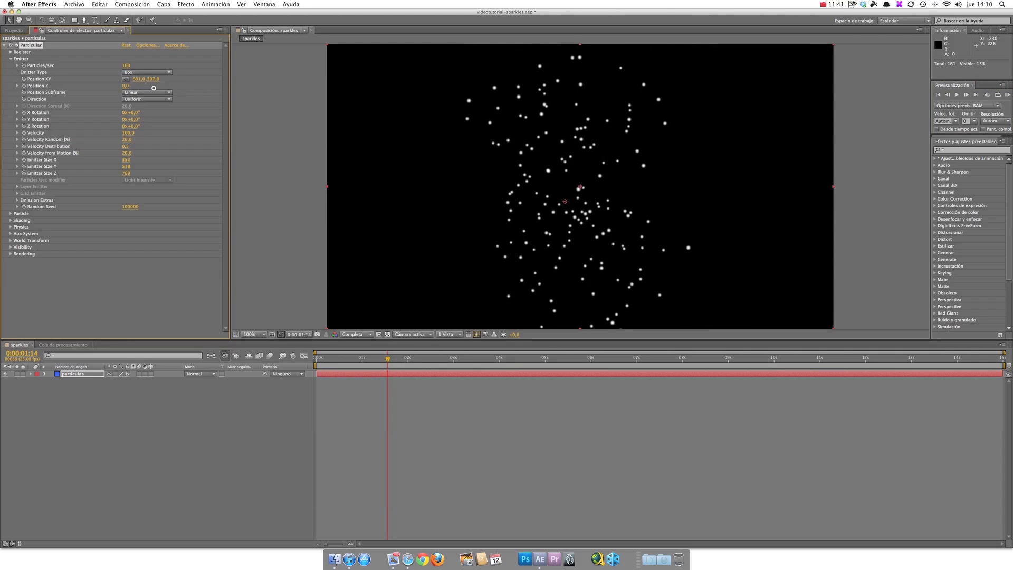
pyautogui.click(125, 79)
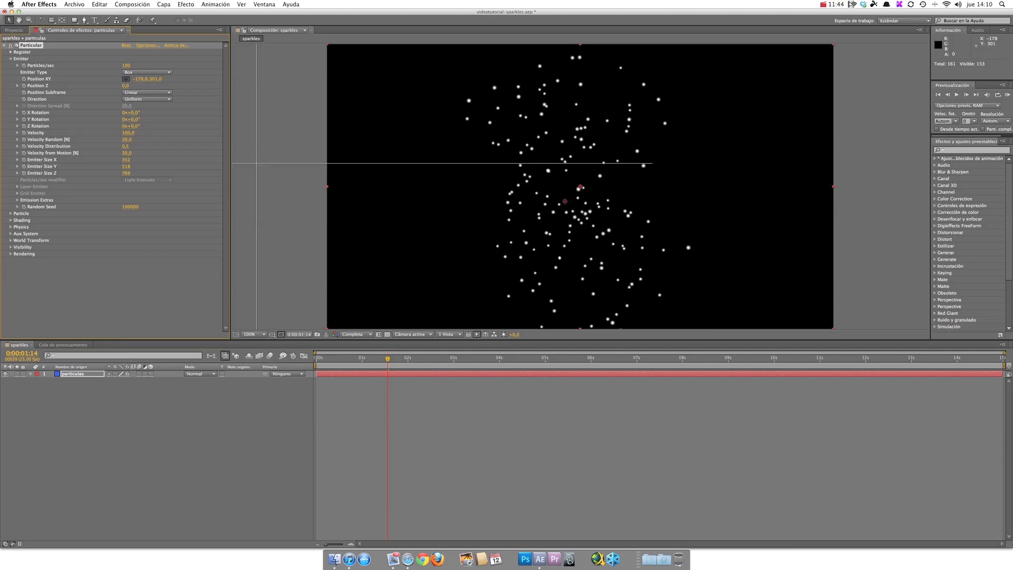
pyautogui.click(325, 210)
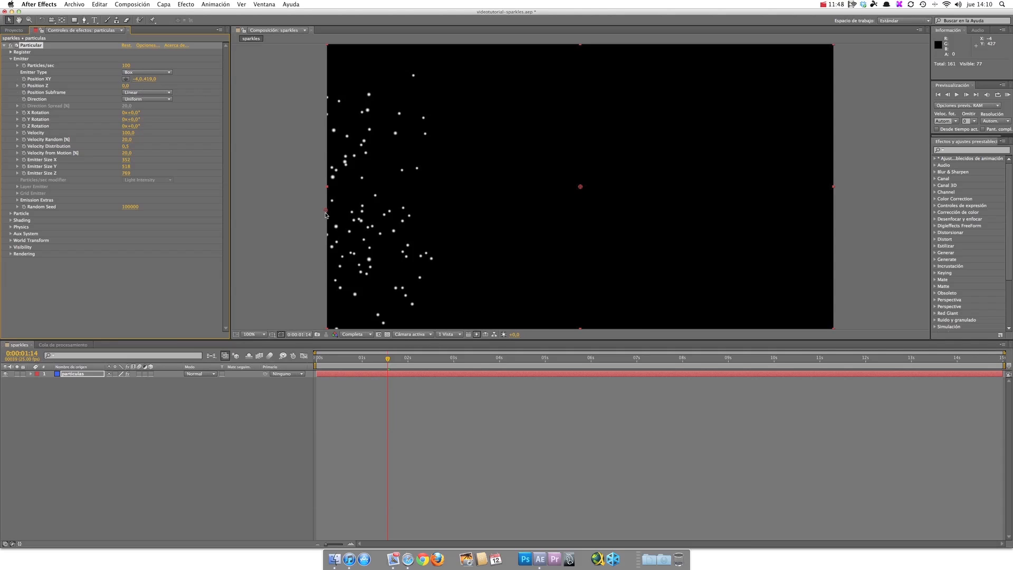
pyautogui.click(125, 80)
pyautogui.click(291, 217)
pyautogui.moveTo(635, 143)
pyautogui.mouseDown()
pyautogui.moveTo(511, 144)
pyautogui.moveTo(484, 220)
pyautogui.moveTo(724, 178)
pyautogui.moveTo(667, 106)
pyautogui.moveTo(516, 132)
pyautogui.moveTo(522, 138)
pyautogui.mouseUp()
pyautogui.press('super+z')
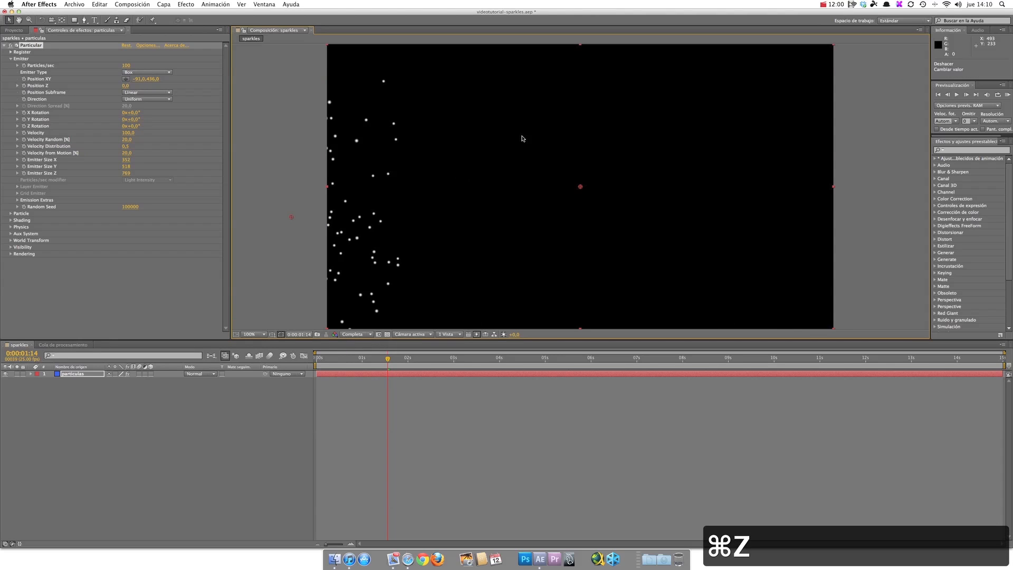
# Step: Set the emitter's Particles/sec to 12 and preview the sparser emission
pyautogui.moveTo(118, 63); pyautogui.dragTo(118, 65)
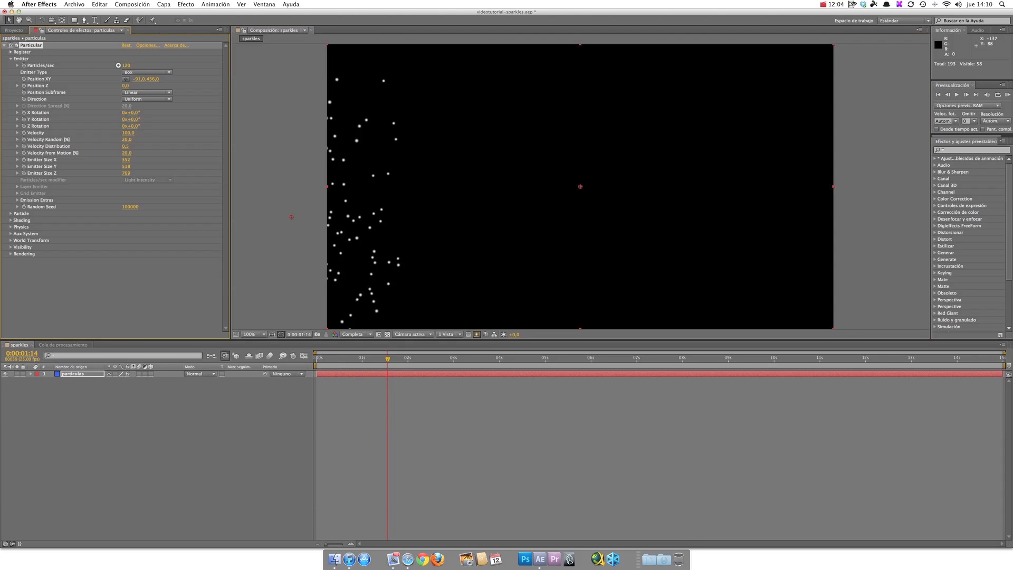
pyautogui.click(118, 65)
pyautogui.write('50')
pyautogui.write('12')
pyautogui.press('Return')
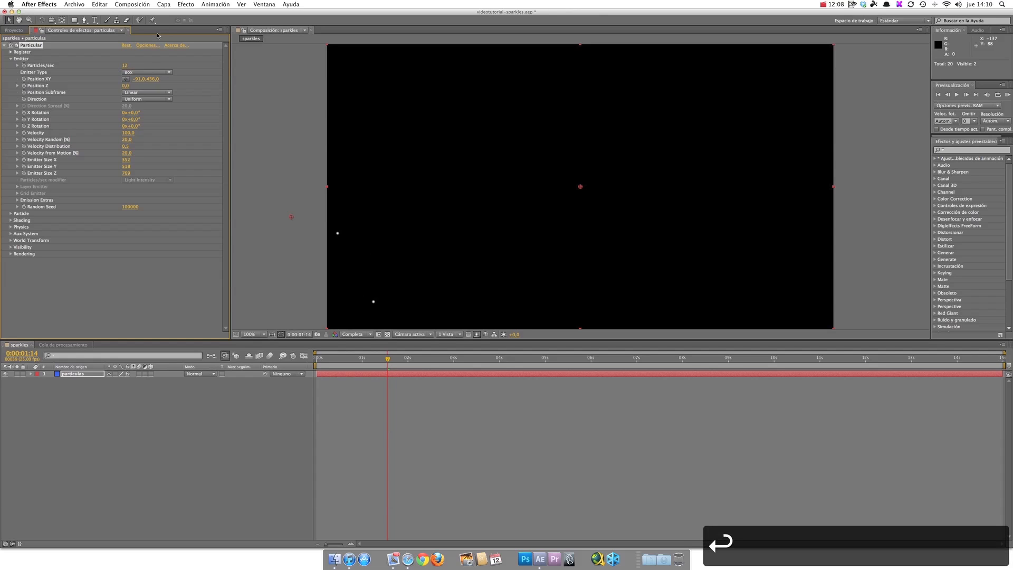
pyautogui.click(957, 95)
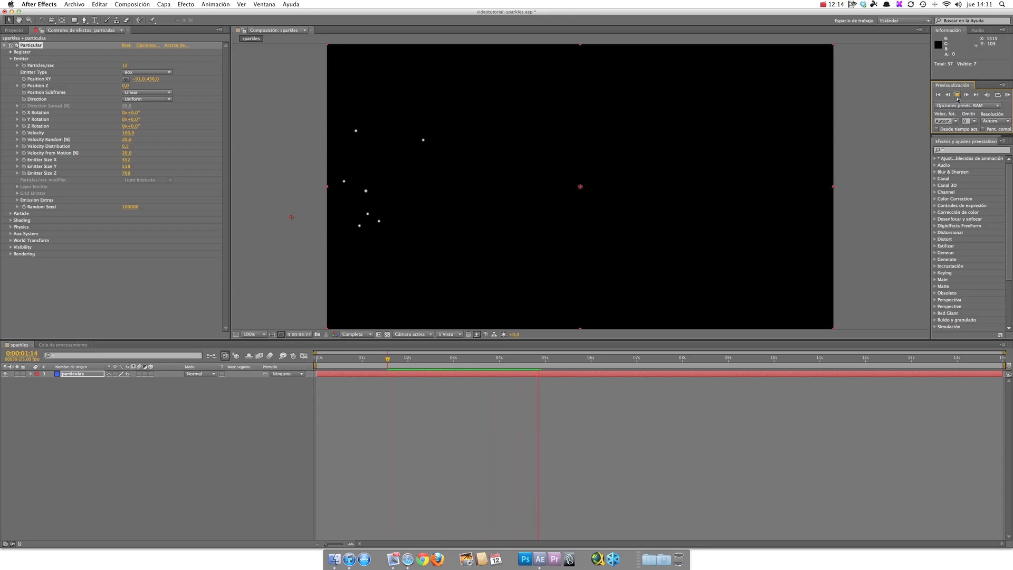
pyautogui.click(956, 96)
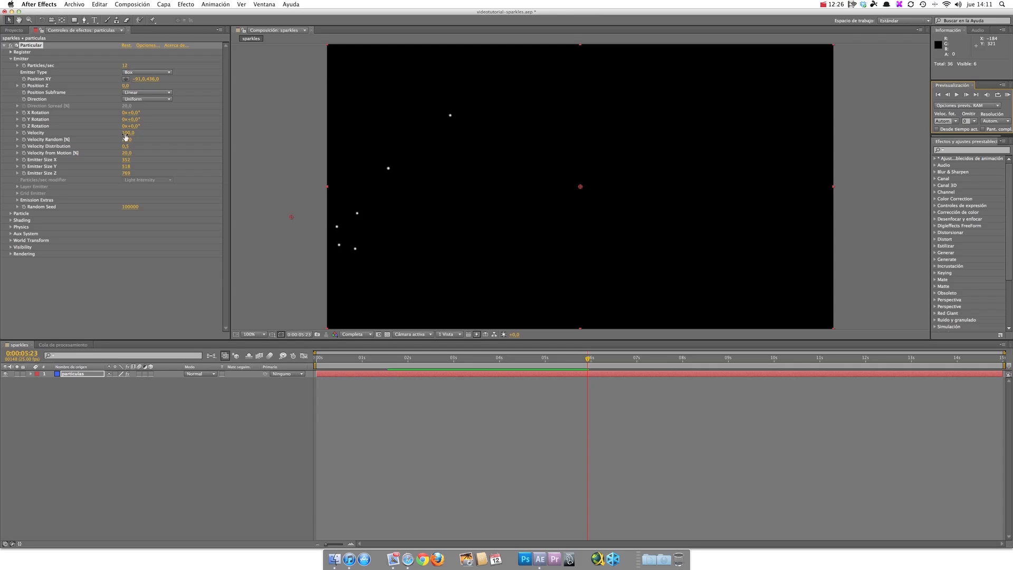
# Step: Raise the emitter's Velocity to about 360, preview the motion, and set Velocity Random to 40%
pyautogui.moveTo(125, 134); pyautogui.dragTo(137, 133)
pyautogui.click(956, 95)
pyautogui.click(954, 97)
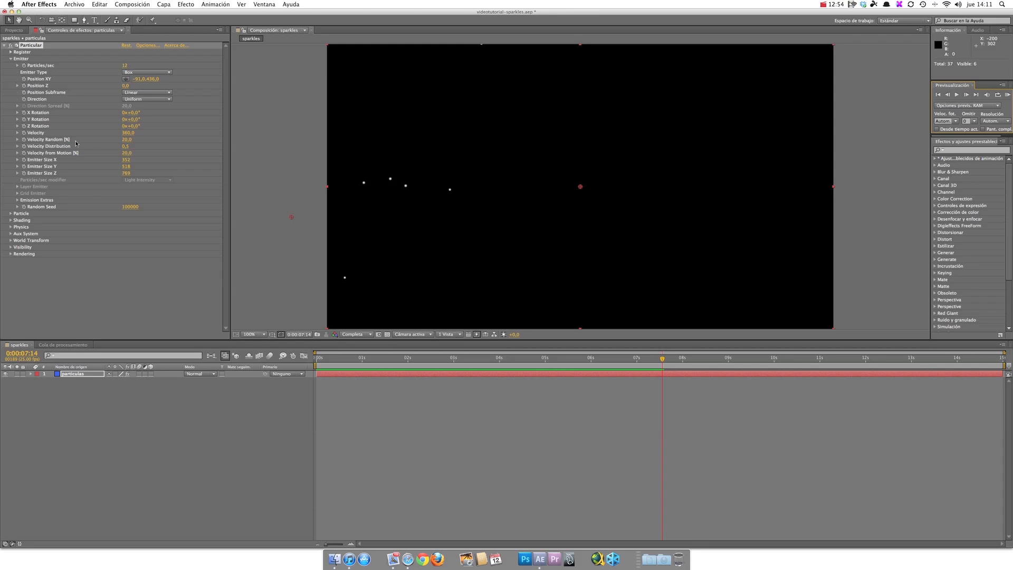
pyautogui.moveTo(125, 139); pyautogui.dragTo(132, 139)
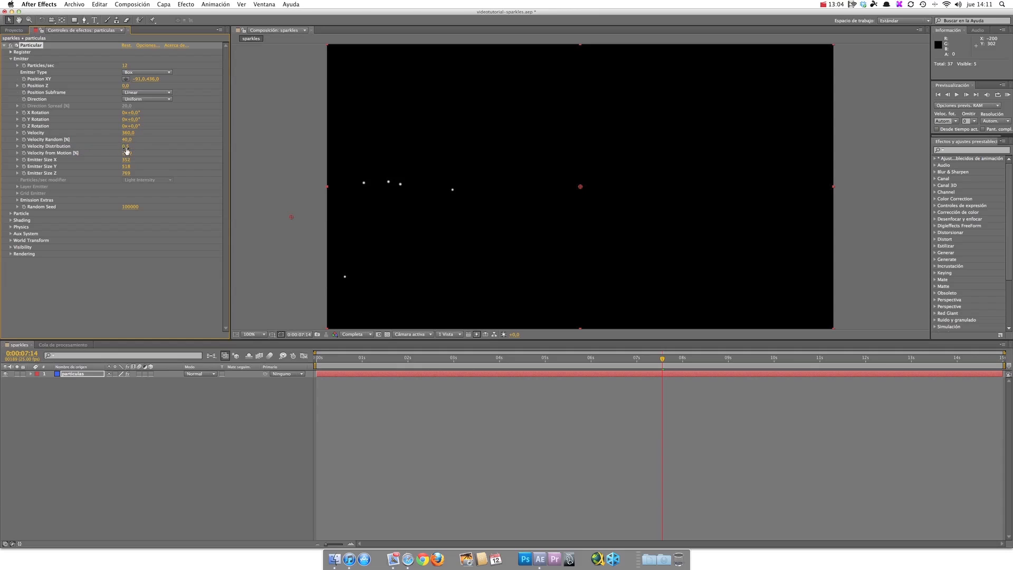
# Step: Set the emitter's Velocity Distribution to 0.7 and preview the animation from the start
pyautogui.click(129, 148)
pyautogui.click(135, 147)
pyautogui.press('BackSpace')
pyautogui.write('7')
pyautogui.press('Return')
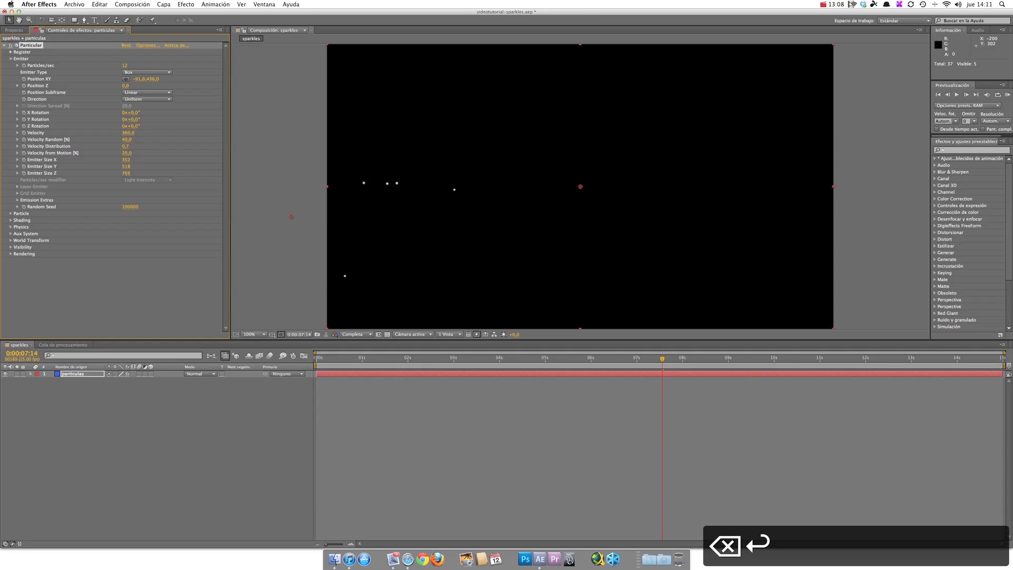
pyautogui.click(938, 95)
pyautogui.click(957, 96)
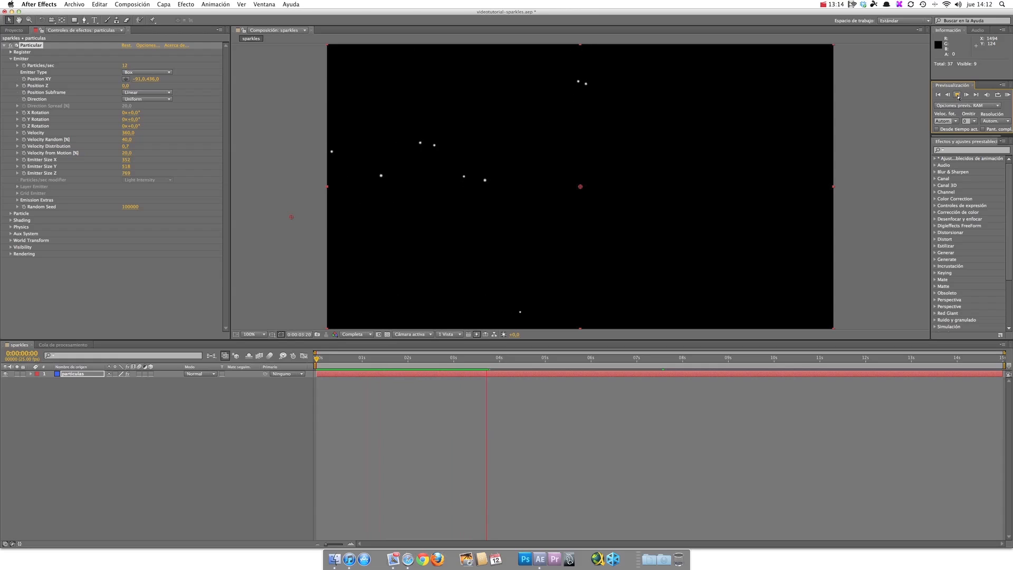
pyautogui.click(958, 96)
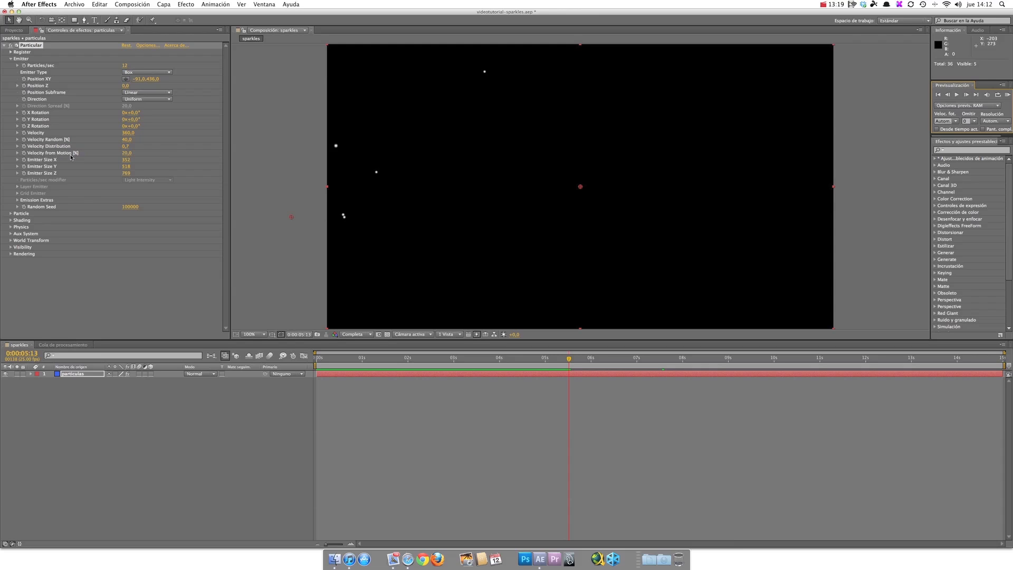
# Step: Set the particle Life to about 4.3 seconds and preview the animation from the start
pyautogui.click(11, 214)
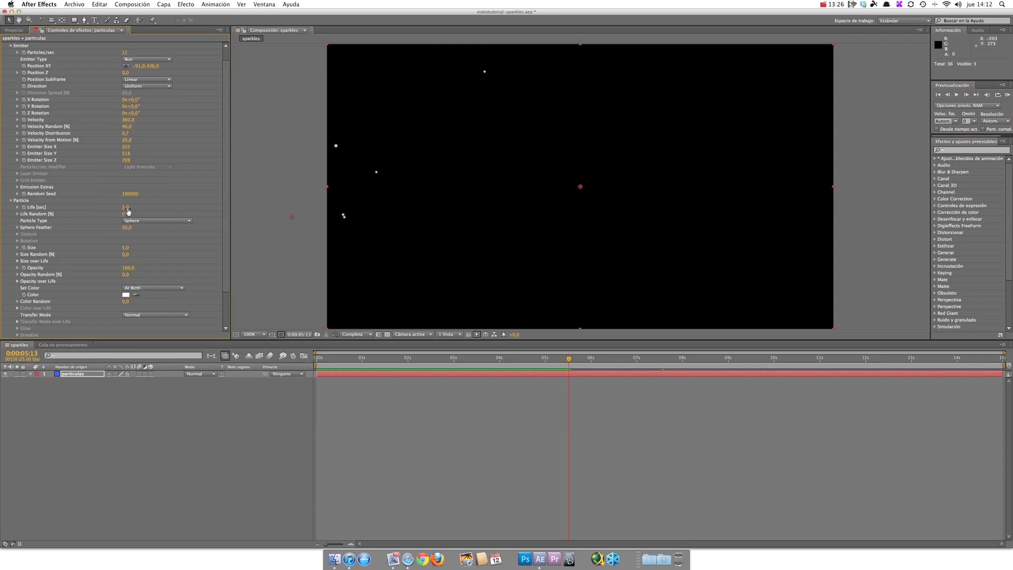
pyautogui.moveTo(125, 208); pyautogui.dragTo(130, 208)
pyautogui.click(937, 95)
pyautogui.click(956, 96)
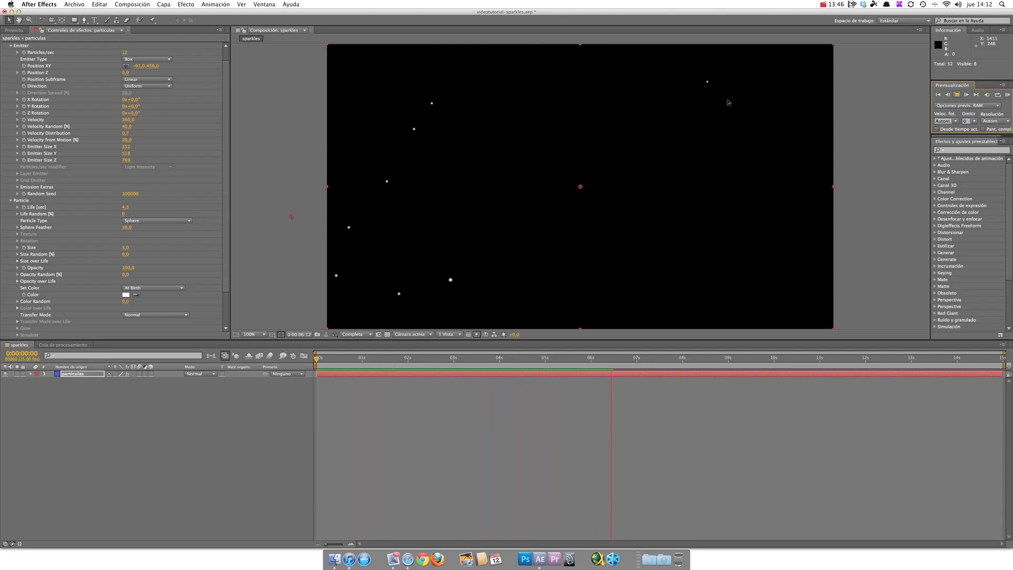
pyautogui.click(957, 95)
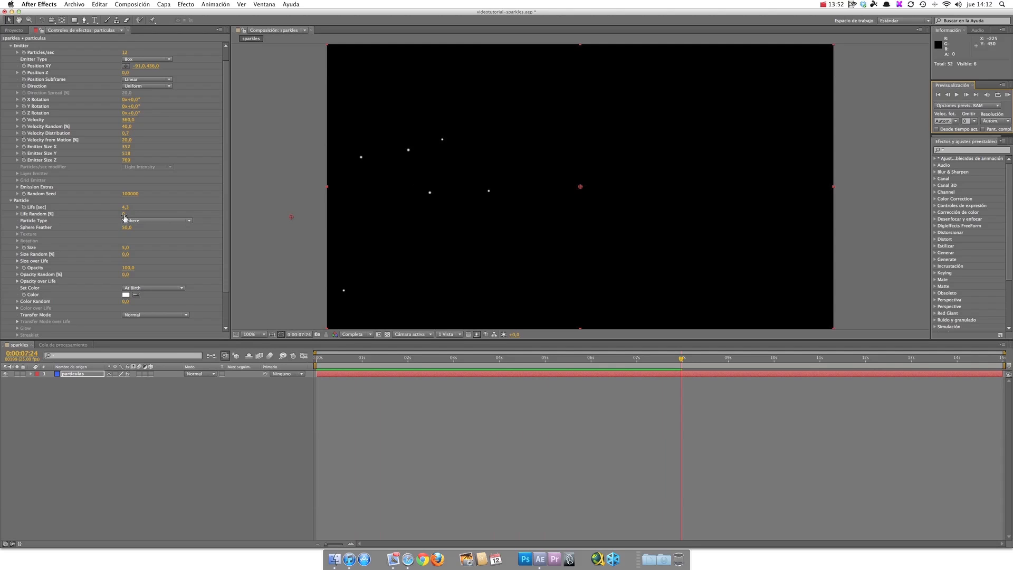
# Step: Set the particles' Life Random to 18% and preview the result
pyautogui.click(17, 215)
pyautogui.click(18, 214)
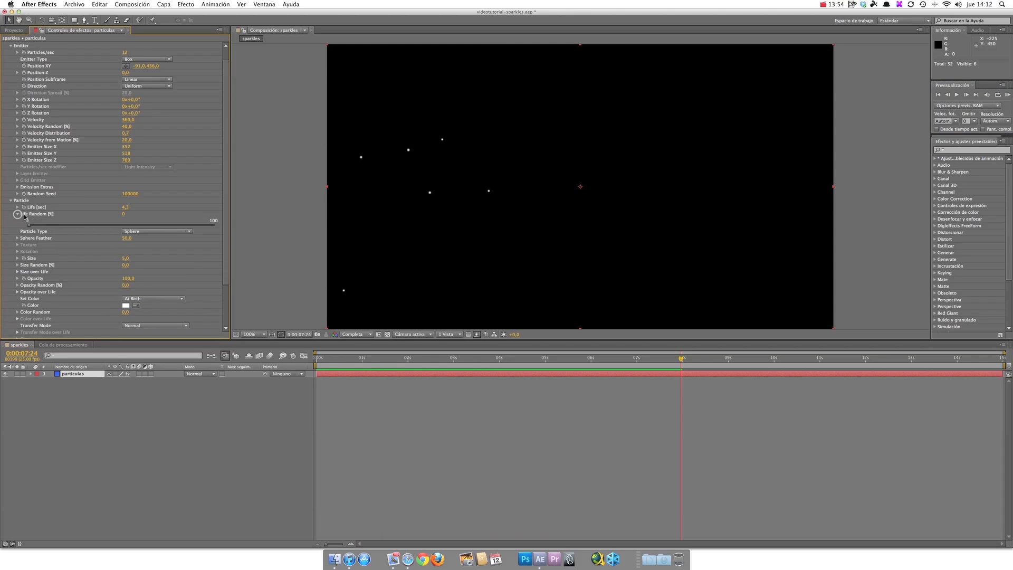
pyautogui.moveTo(29, 228); pyautogui.dragTo(62, 228)
pyautogui.click(956, 94)
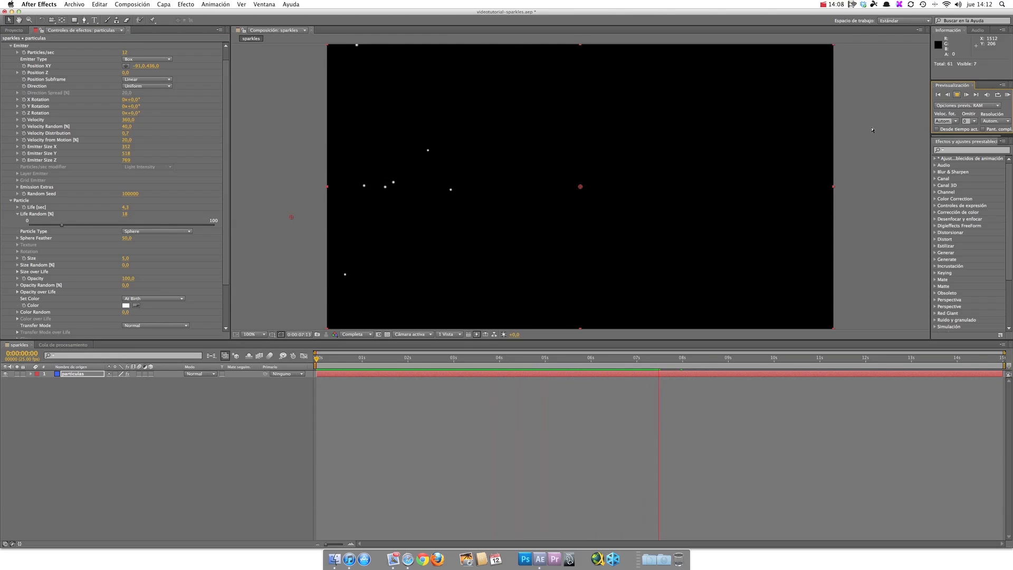
# Step: Set the Particle Type to Glow Sphere (No DOF), comparing it up close with the Sphere type
pyautogui.click(957, 95)
pyautogui.click(134, 233)
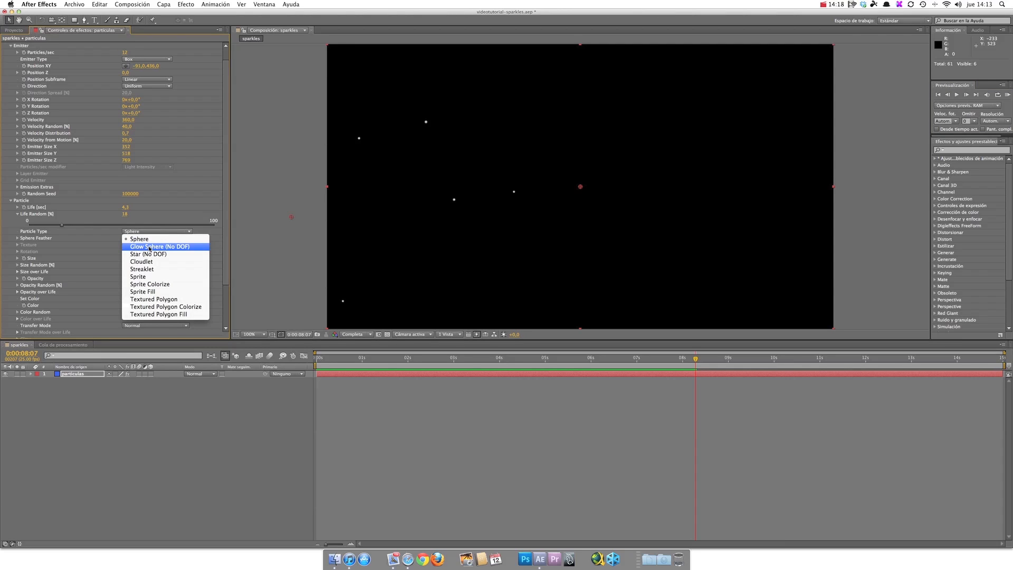
pyautogui.click(146, 247)
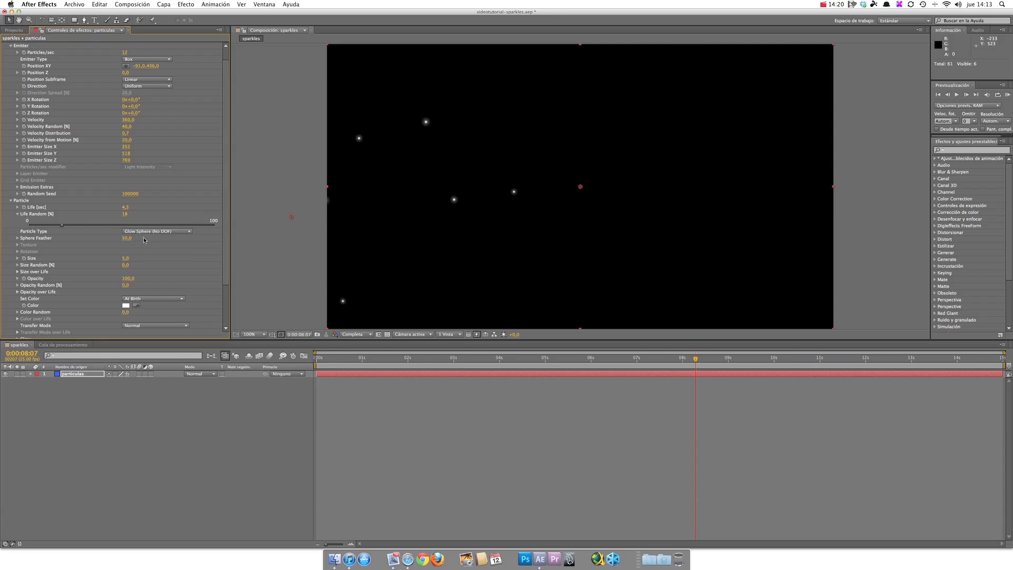
pyautogui.click(145, 232)
pyautogui.click(140, 239)
pyautogui.press('.')
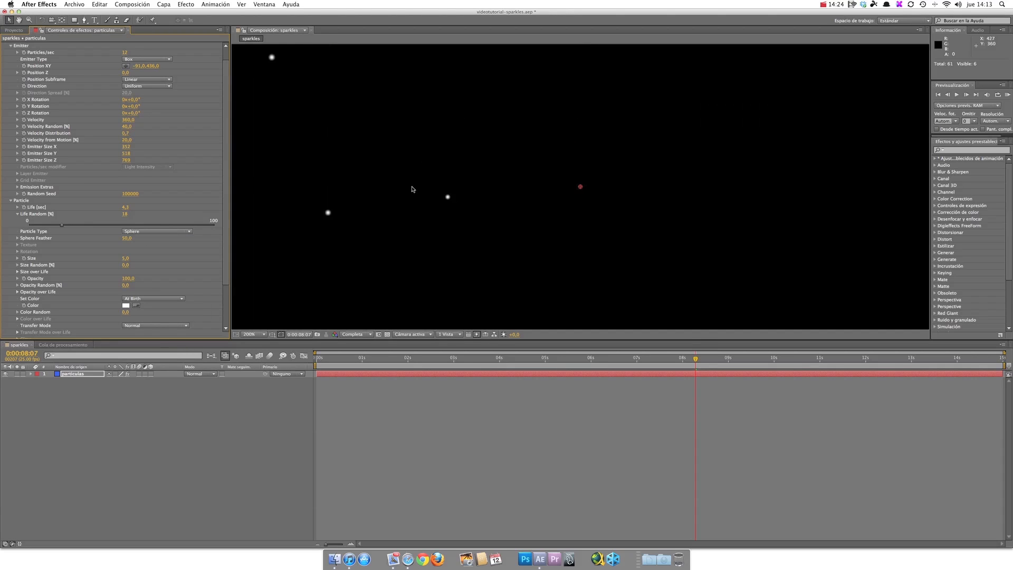
pyautogui.click(168, 233)
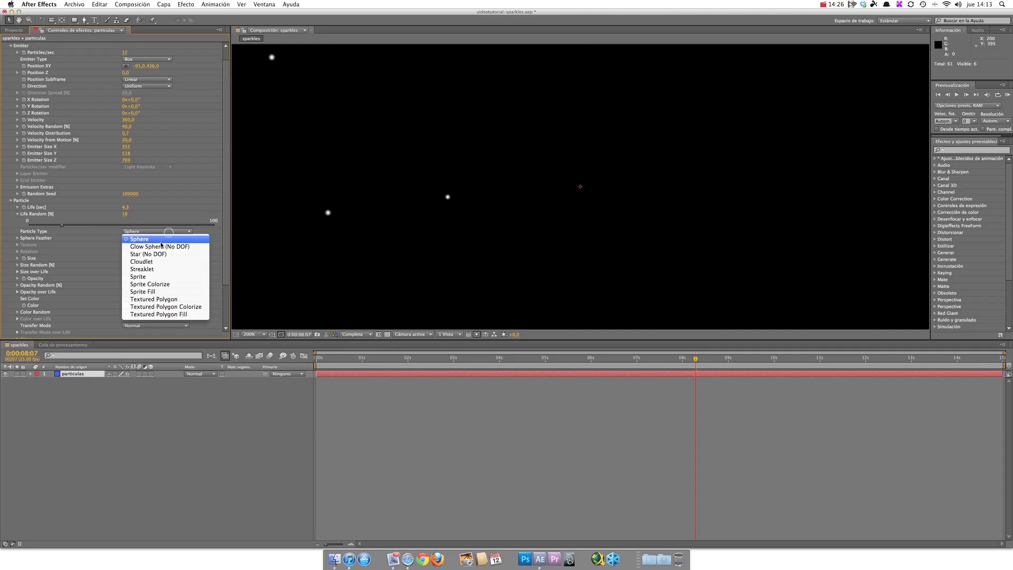
pyautogui.click(158, 244)
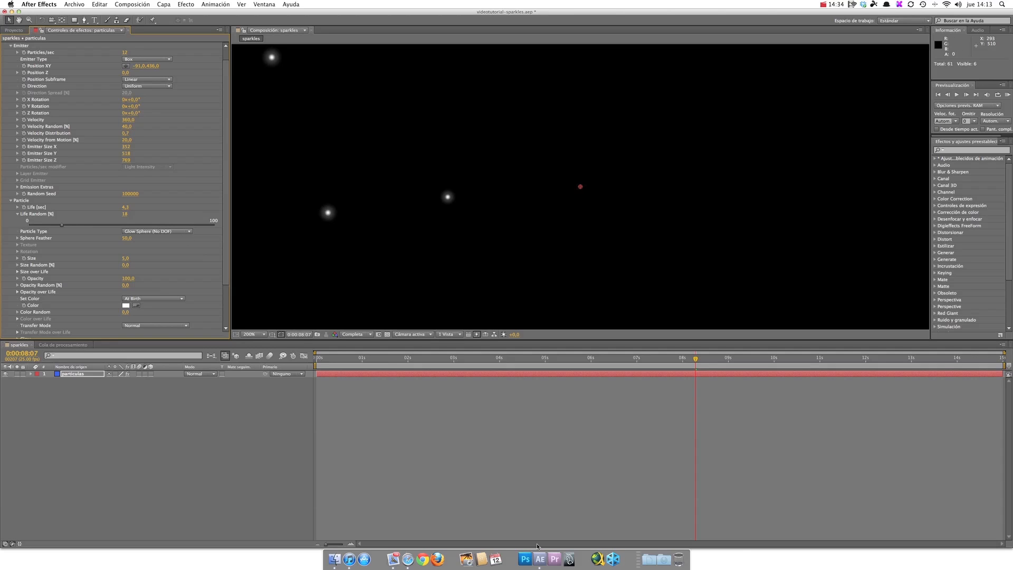
# Step: Open the reference video ascuas.mp4 from the After Effects folder on the Carbono drive, examine its embers and close it
pyautogui.click(334, 558)
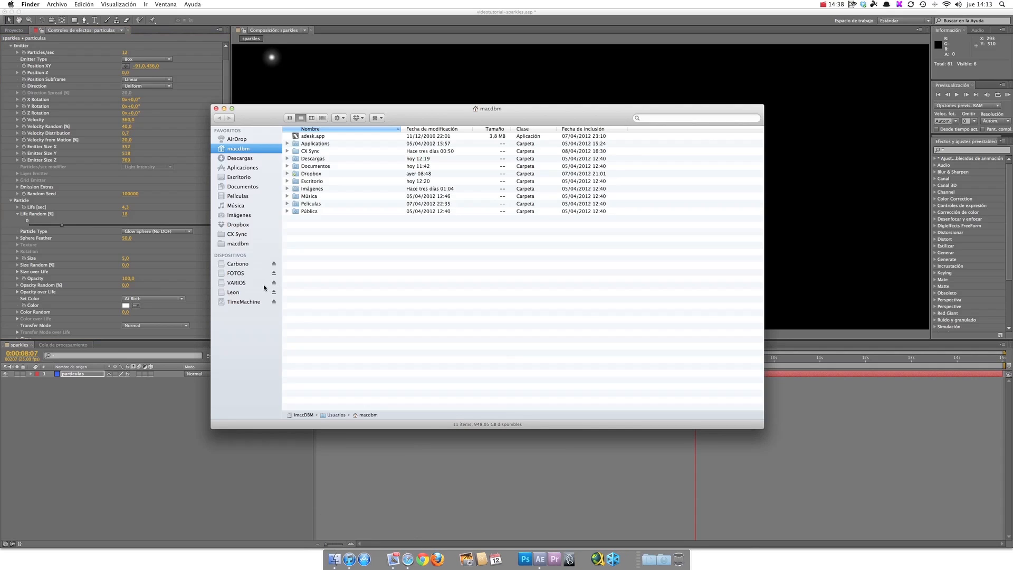
pyautogui.click(240, 264)
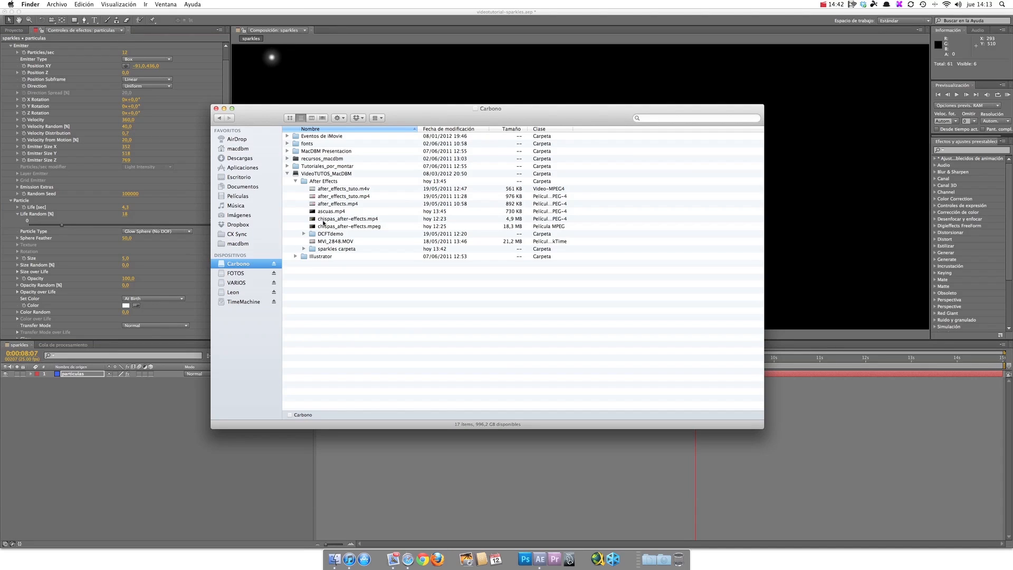
pyautogui.doubleClick(326, 212)
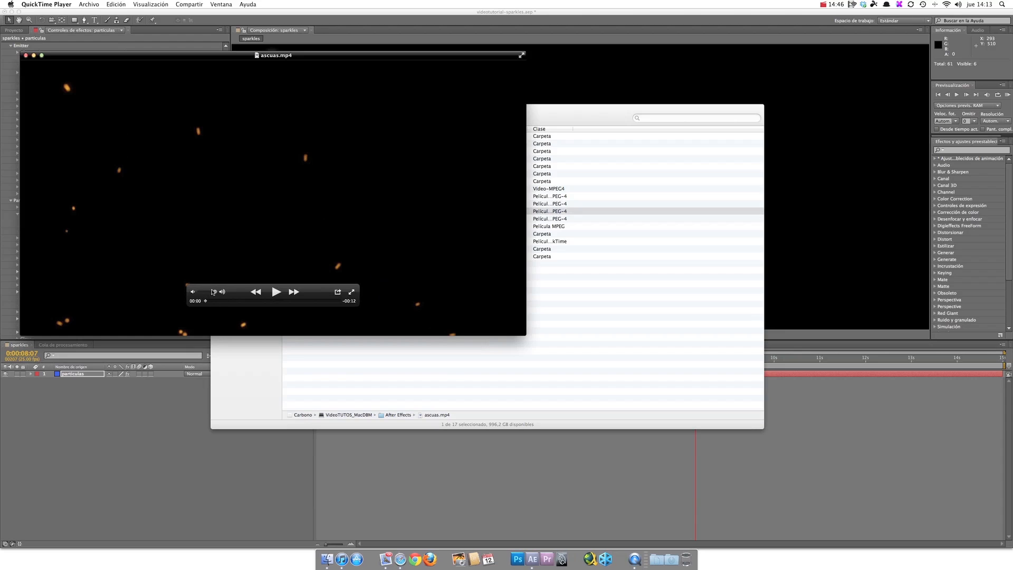
pyautogui.click(26, 57)
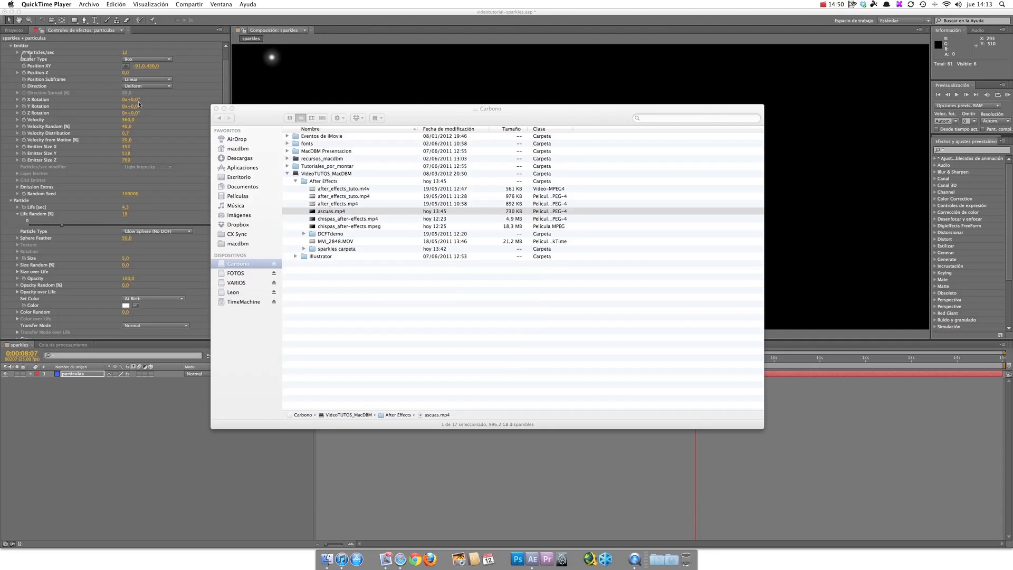
pyautogui.click(224, 108)
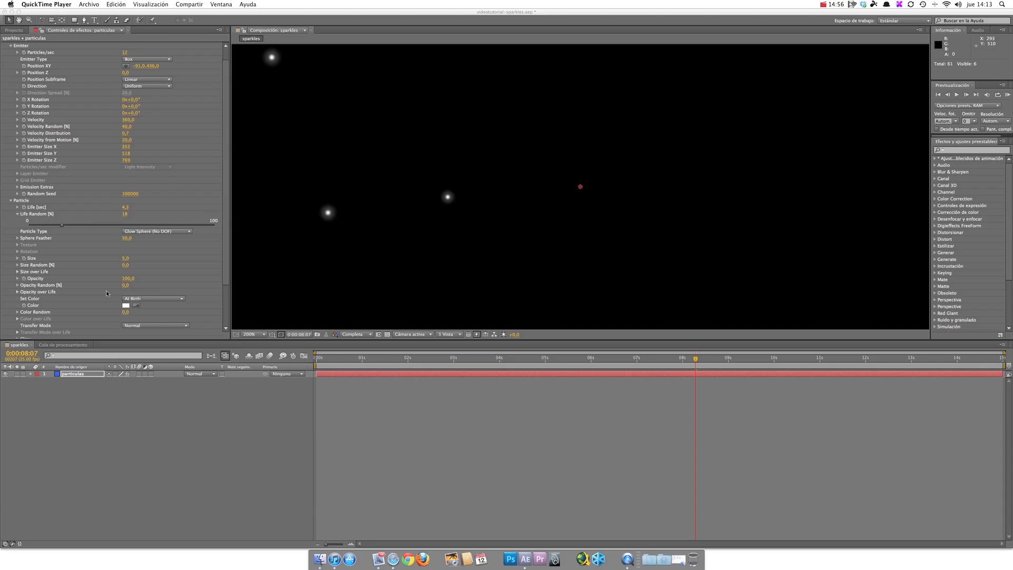
# Step: Enable motion blur for the composition and the particle layer in After Effects, and preview the blurred particles
pyautogui.click(270, 358)
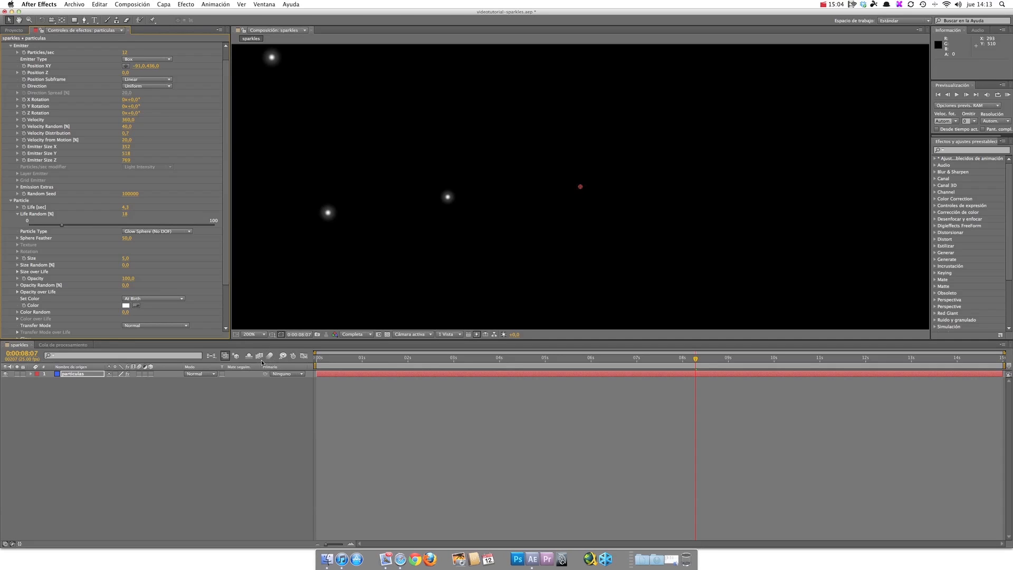
pyautogui.click(140, 374)
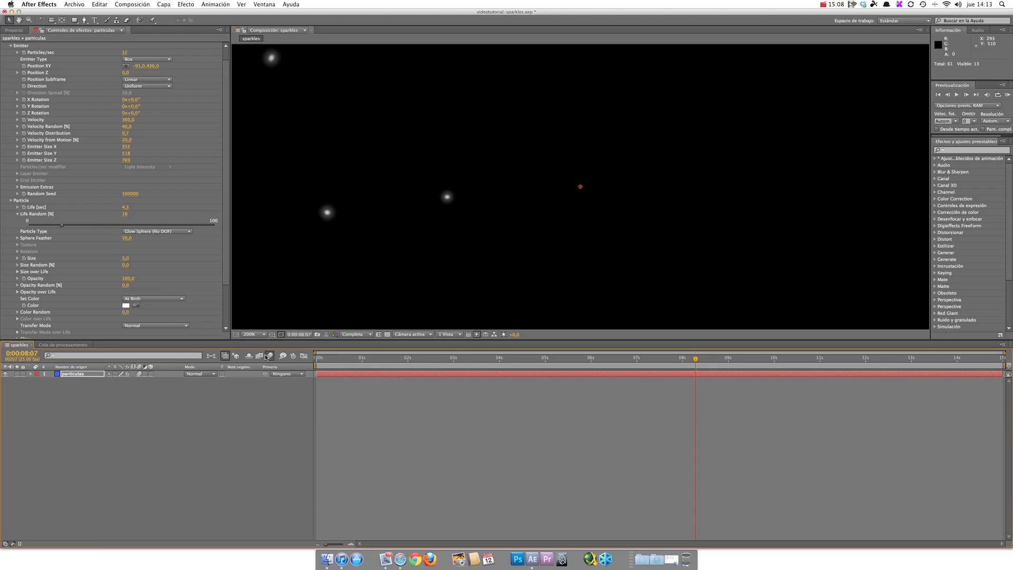
pyautogui.click(957, 95)
pyautogui.click(957, 95)
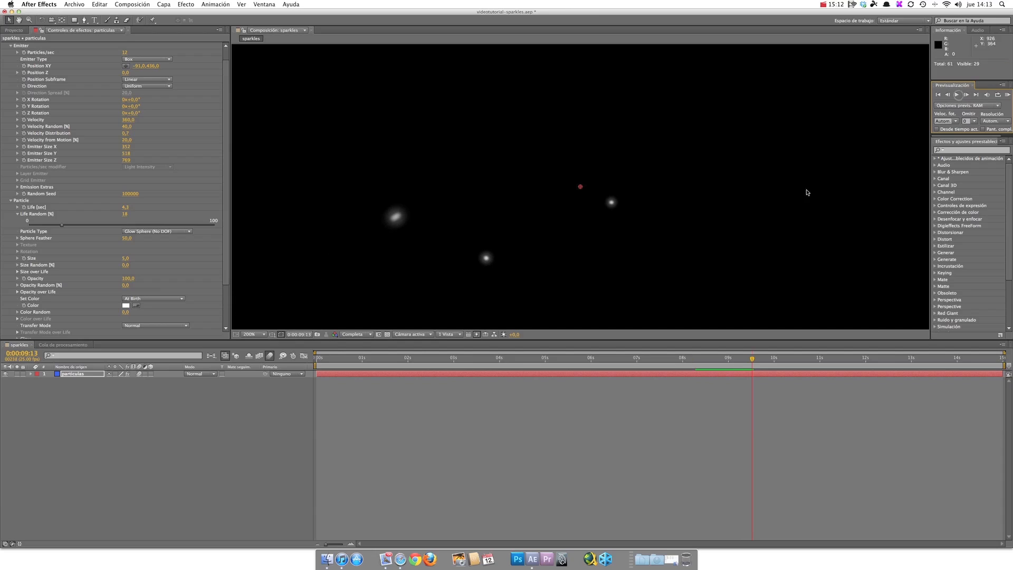
# Step: Turn off the particle layer's motion blur switch and preview the animation from the start
pyautogui.click(139, 373)
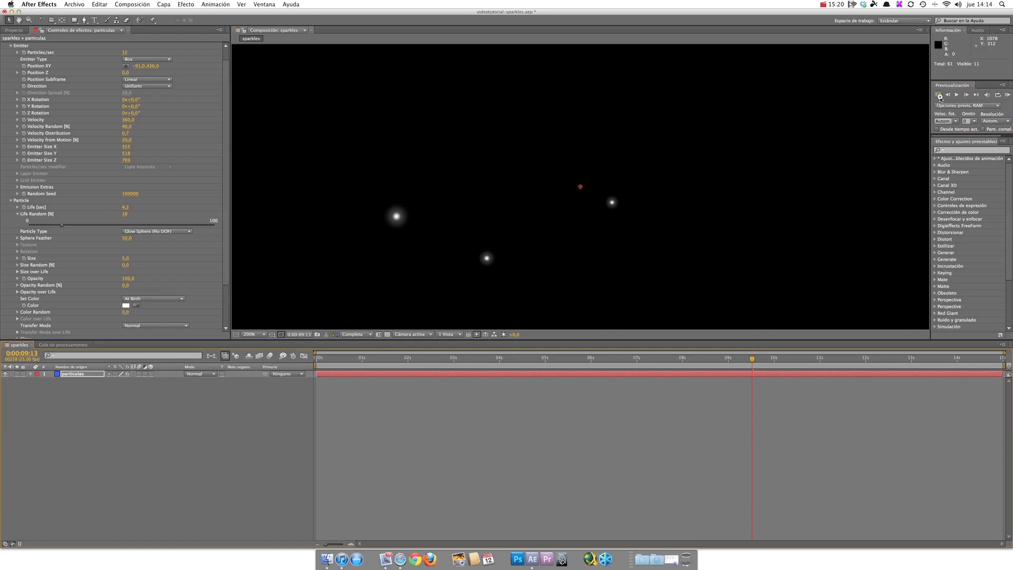
pyautogui.click(956, 95)
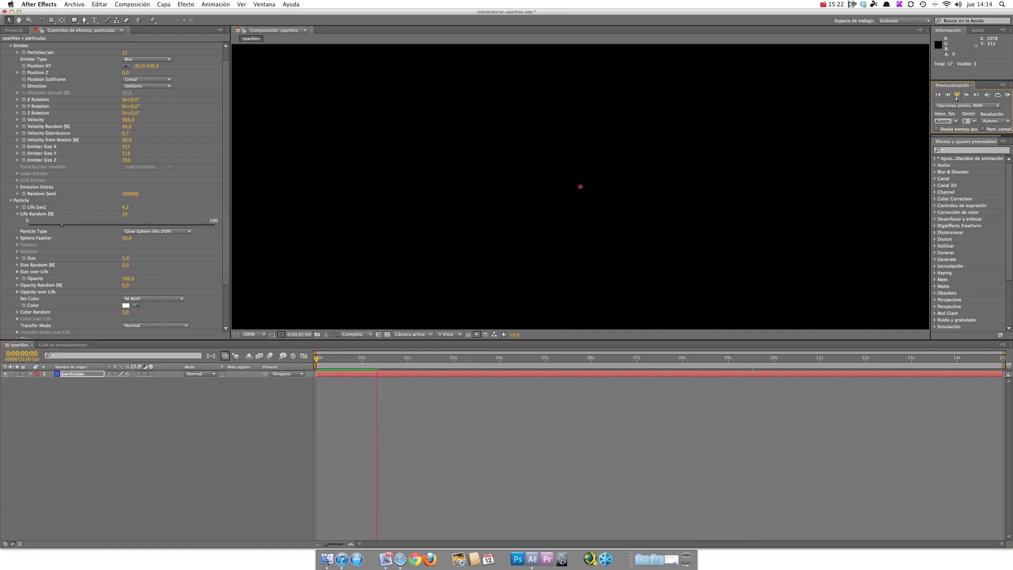
pyautogui.click(955, 95)
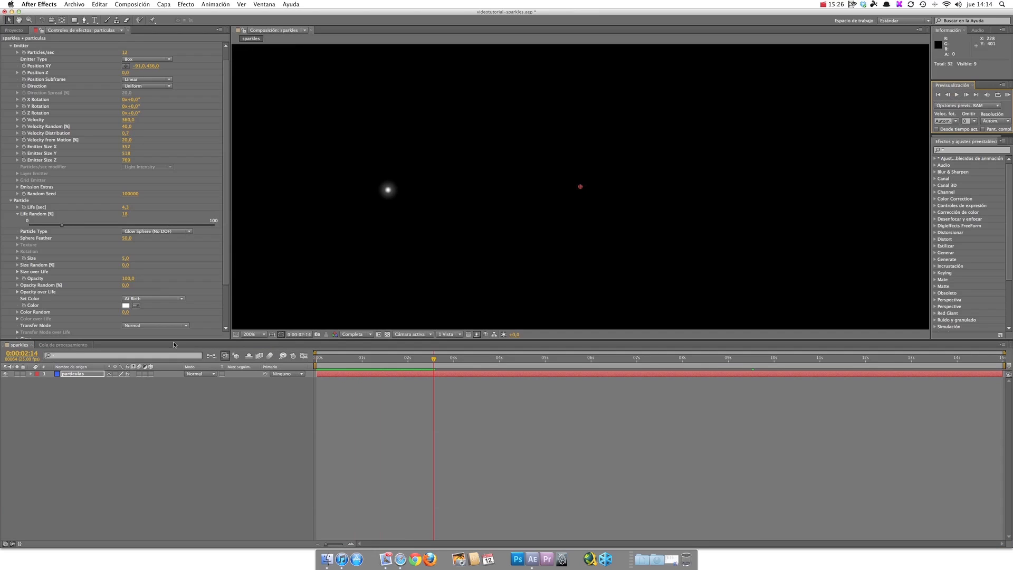
# Step: Change the particle Color to an orange-yellow, F1B639
pyautogui.moveTo(227, 238); pyautogui.dragTo(228, 268)
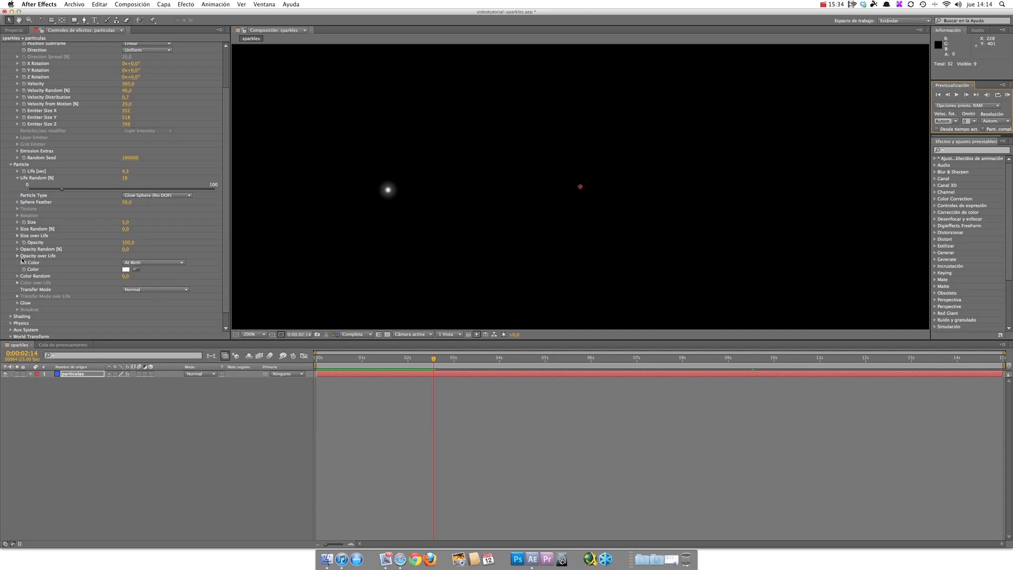
pyautogui.click(124, 269)
pyautogui.moveTo(515, 170); pyautogui.dragTo(515, 164)
pyautogui.click(511, 95)
pyautogui.moveTo(511, 95); pyautogui.dragTo(494, 89)
pyautogui.moveTo(525, 165); pyautogui.dragTo(525, 168)
pyautogui.click(486, 82)
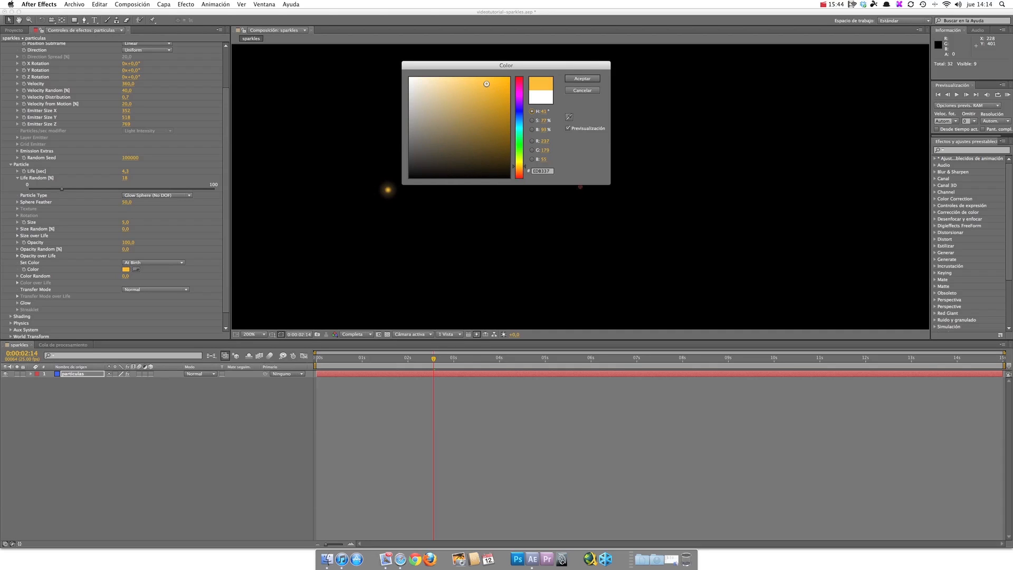
pyautogui.click(592, 78)
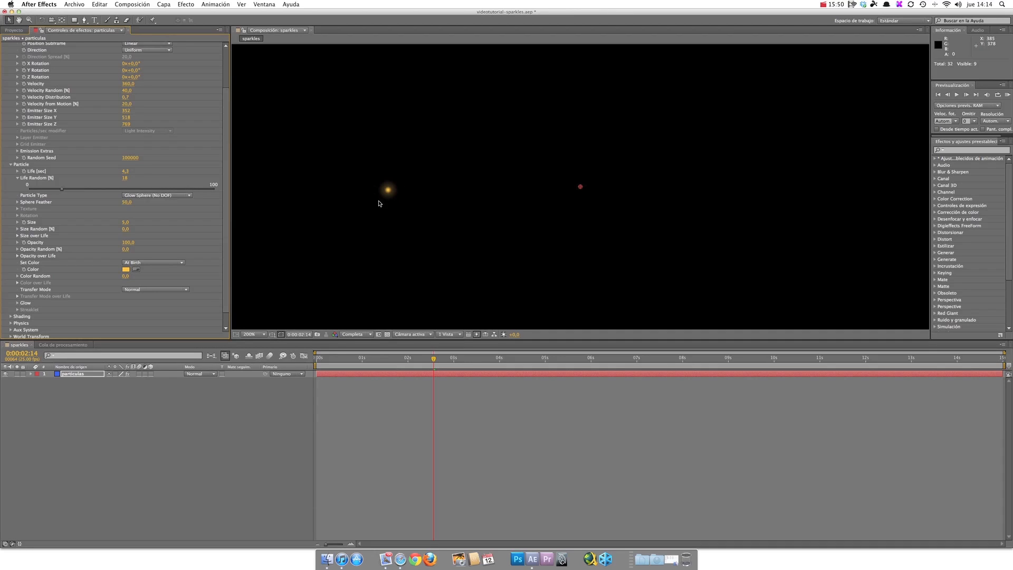
# Step: Examine the effect's Visibility settings, such as the vanish and fade distances, and collapse the group again
pyautogui.scroll(-2, 225, 276)
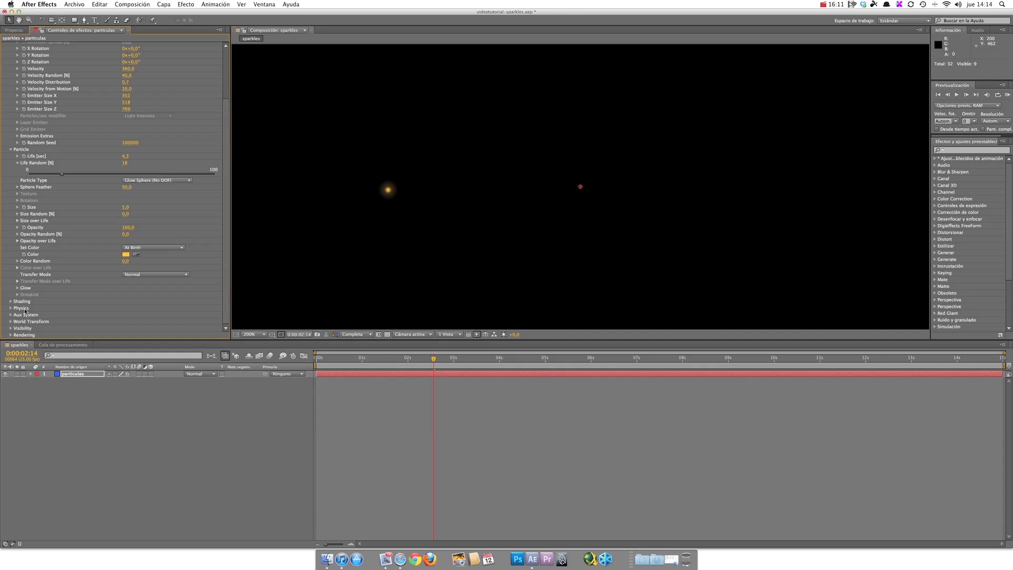
pyautogui.click(10, 328)
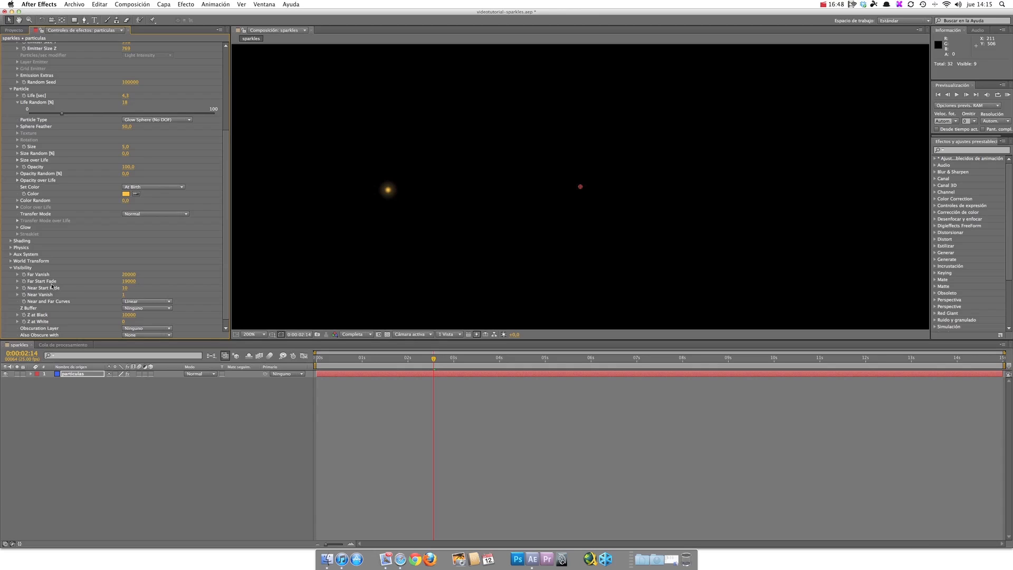
pyautogui.scroll(-1, 17, 275)
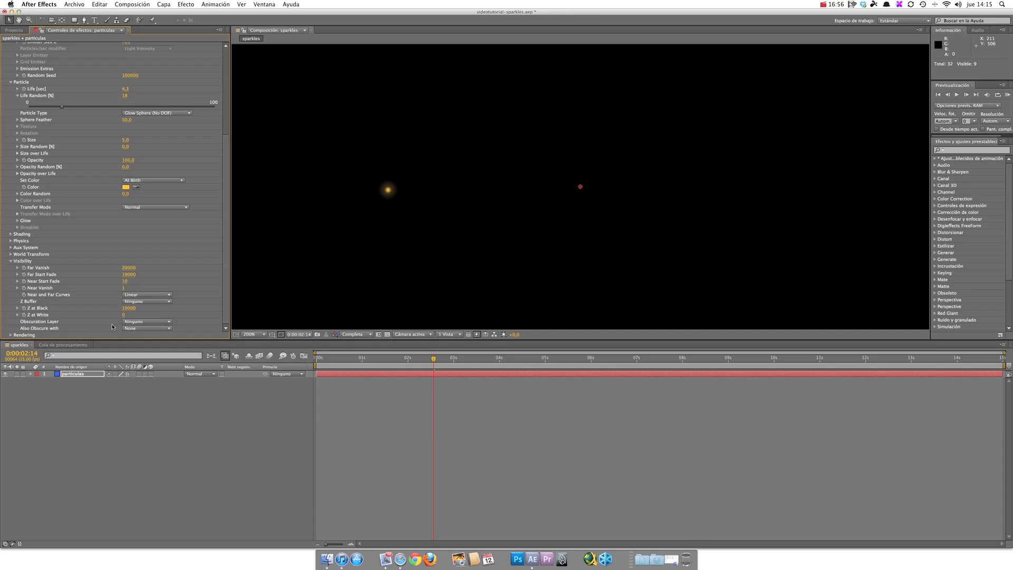
pyautogui.click(11, 261)
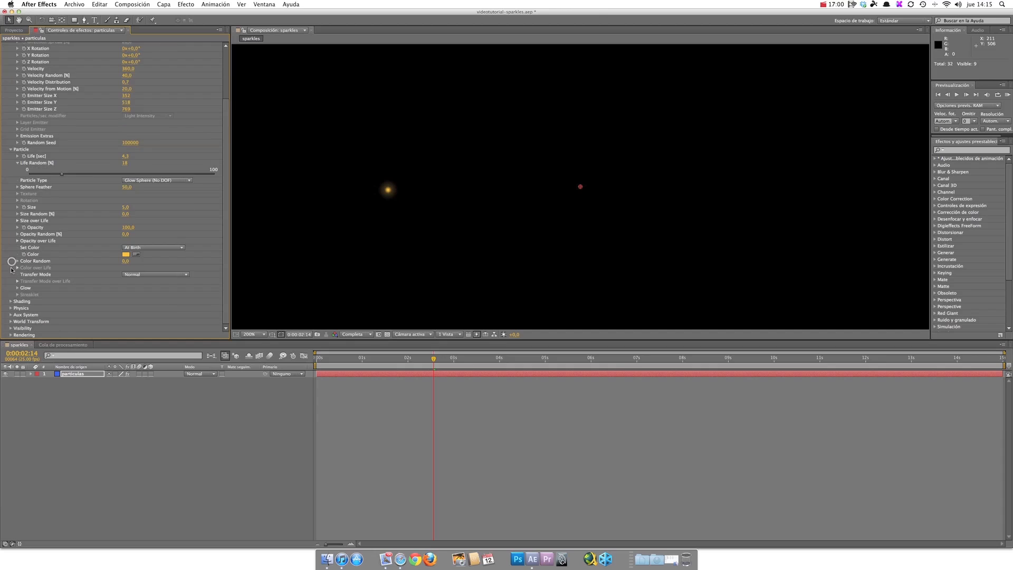
# Step: Set Particular's own Motion Blur, within its Rendering settings, to On
pyautogui.click(10, 335)
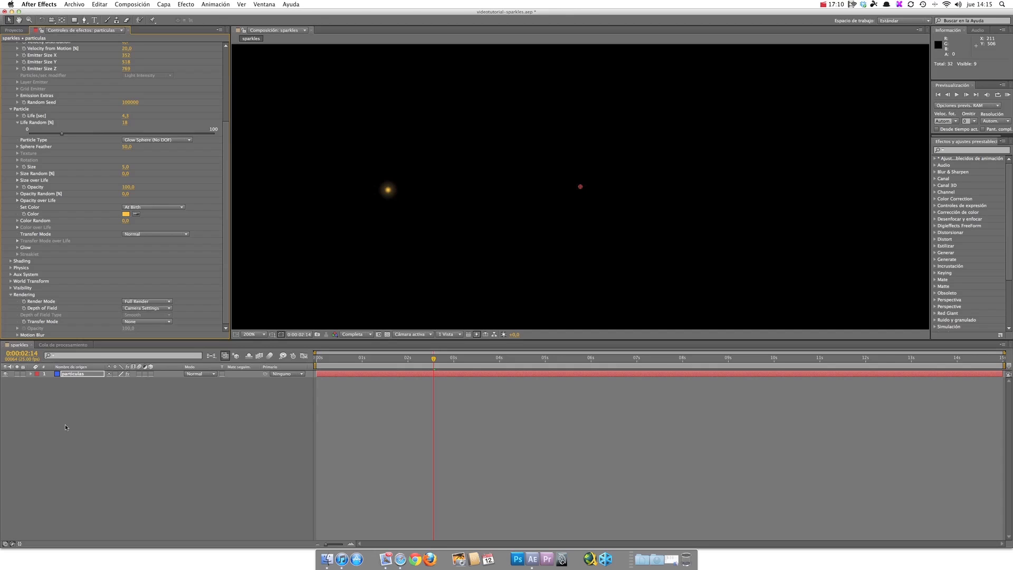
pyautogui.click(16, 335)
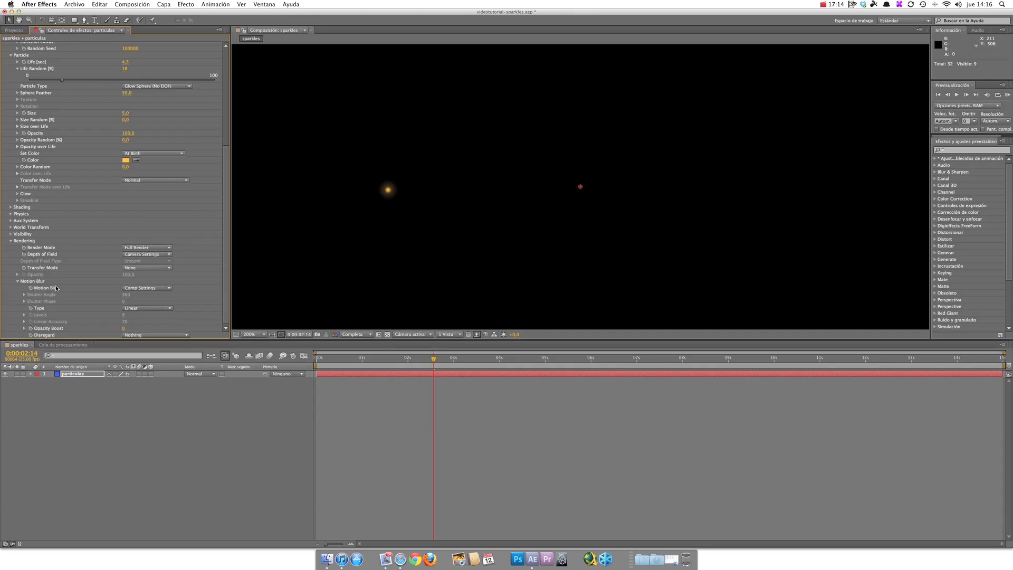
pyautogui.click(134, 289)
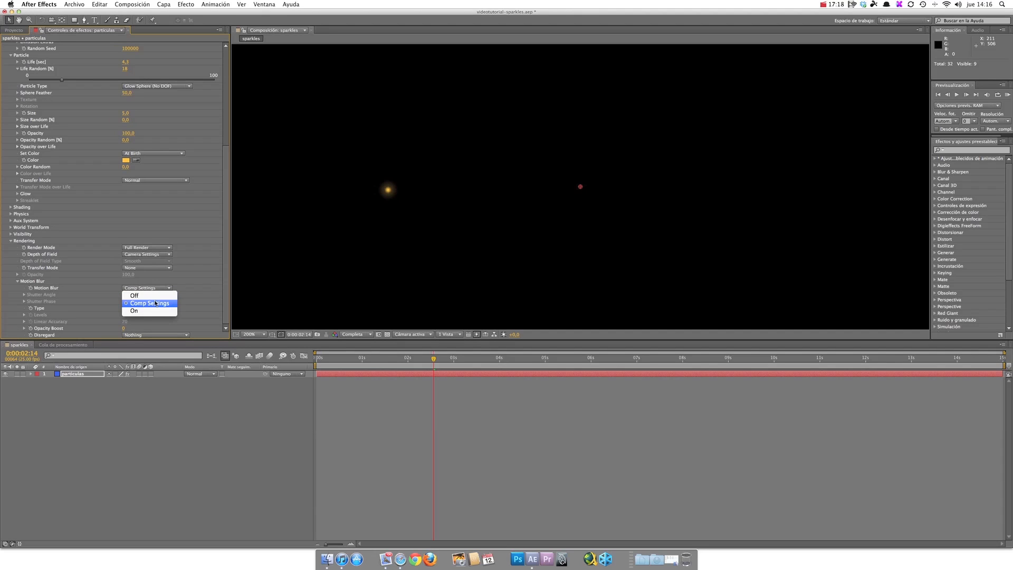
pyautogui.click(126, 304)
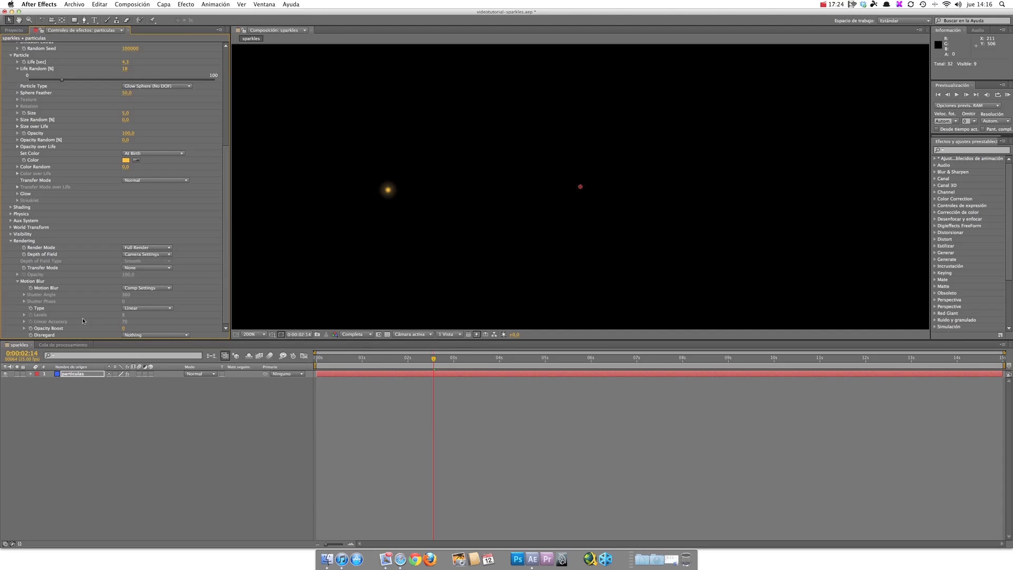
pyautogui.click(147, 288)
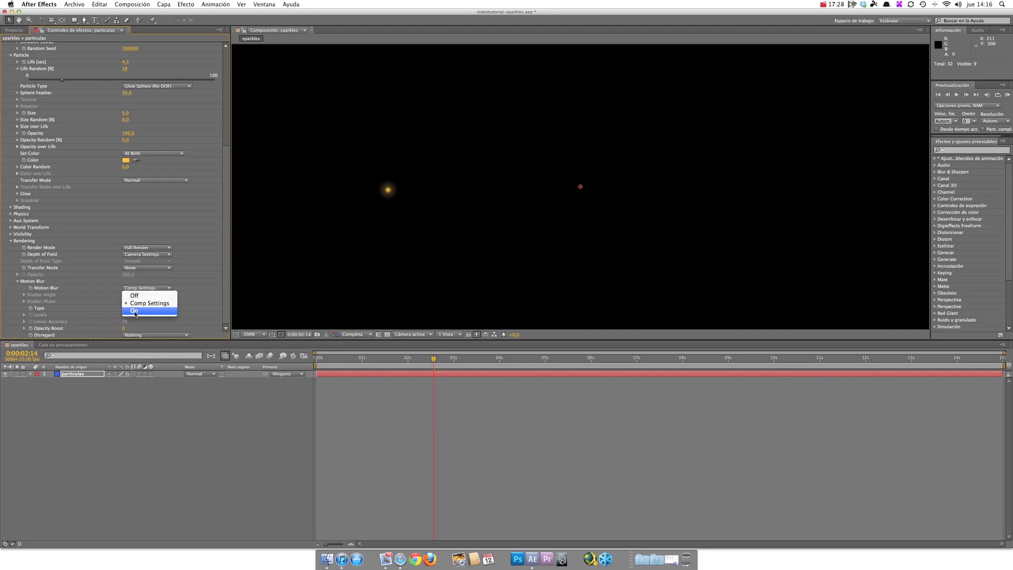
pyautogui.click(133, 311)
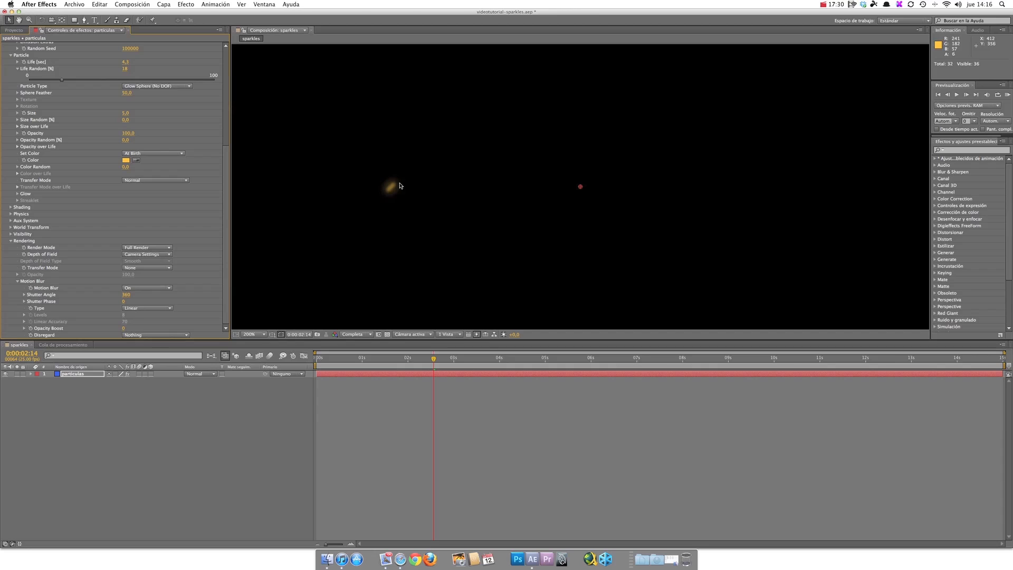
# Step: Go to 0:00:04:08 and set the motion blur's Shutter Angle to 407
pyautogui.moveTo(434, 359); pyautogui.dragTo(511, 360)
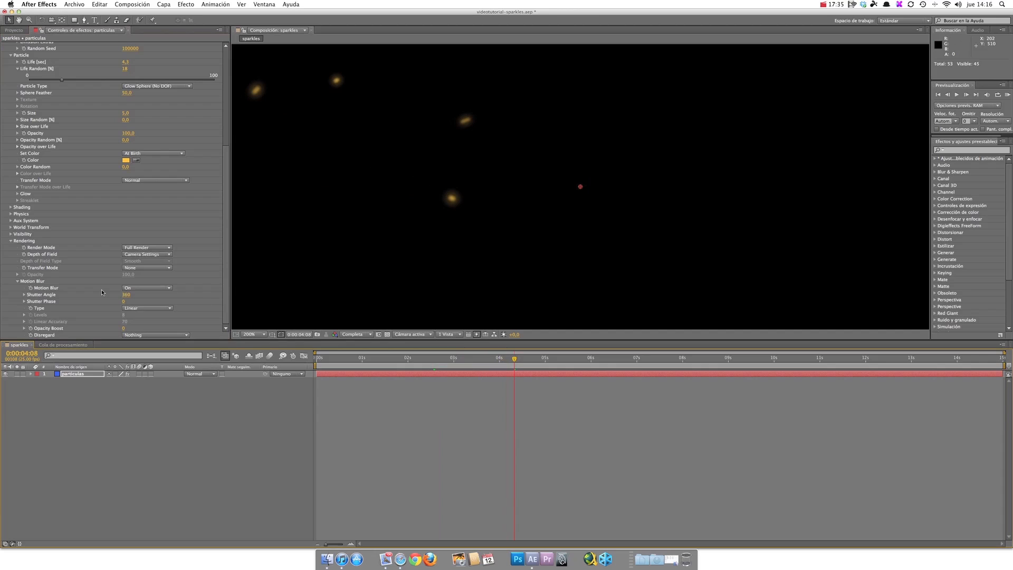
pyautogui.moveTo(125, 294); pyautogui.dragTo(133, 294)
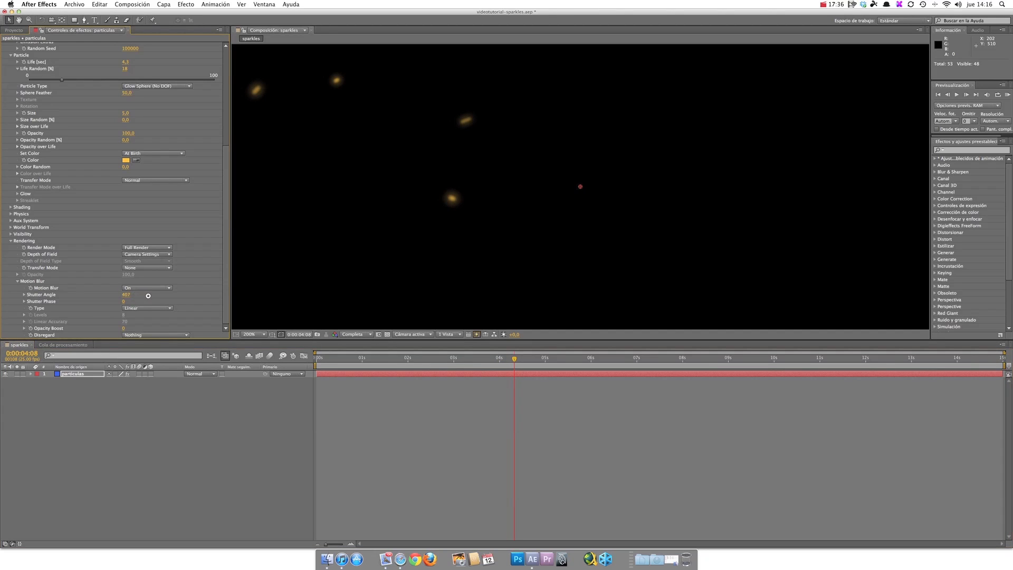
pyautogui.moveTo(163, 298); pyautogui.dragTo(147, 298)
# Step: Raise the motion blur's Opacity Boost to brighten the blurred particles, and preview the animation
pyautogui.moveTo(124, 327)
pyautogui.mouseDown()
pyautogui.moveTo(144, 326)
pyautogui.moveTo(132, 325)
pyautogui.mouseUp()
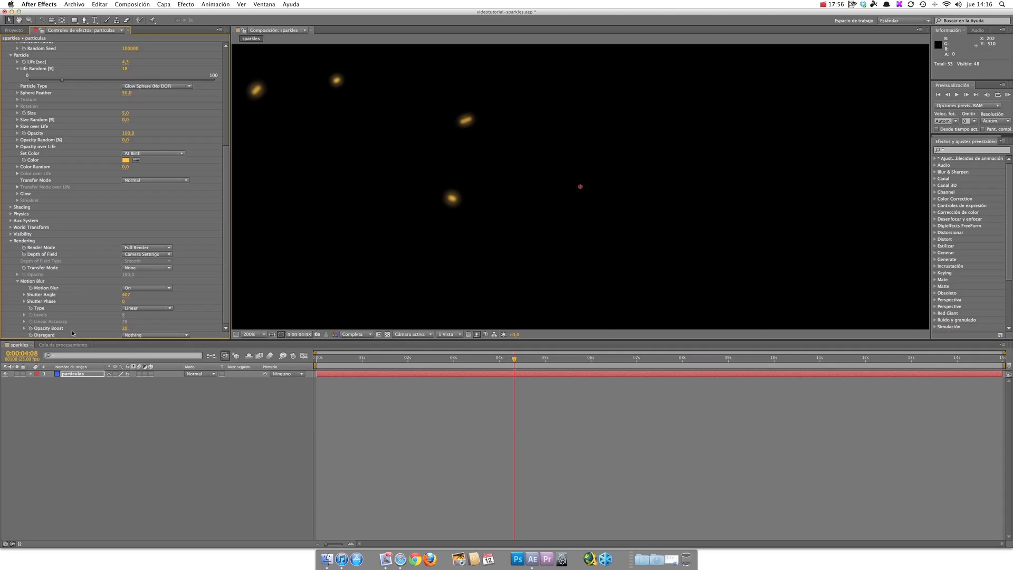
pyautogui.moveTo(128, 328)
pyautogui.mouseDown()
pyautogui.moveTo(151, 327)
pyautogui.moveTo(133, 327)
pyautogui.mouseUp()
pyautogui.press('space')
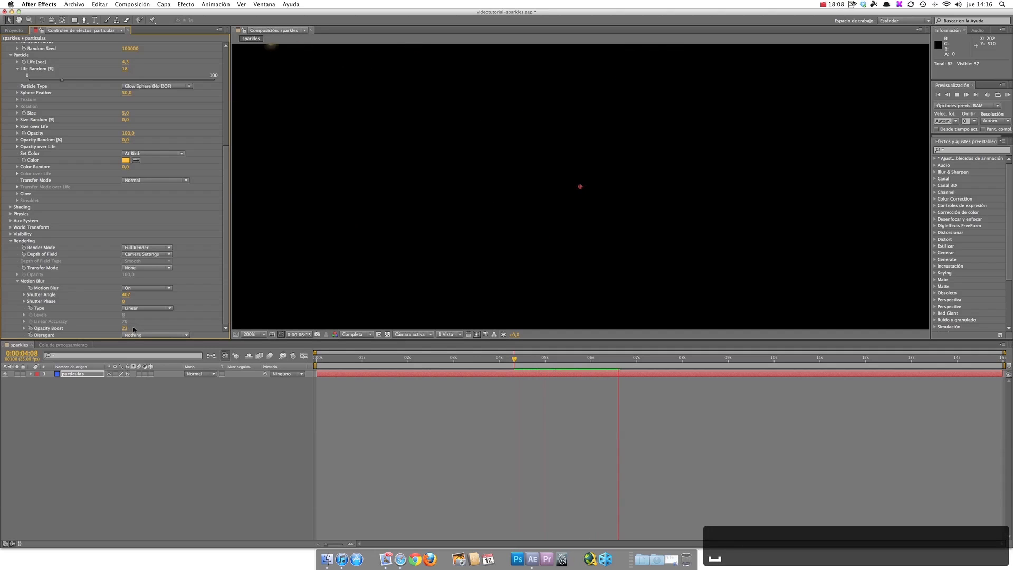
pyautogui.press('space')
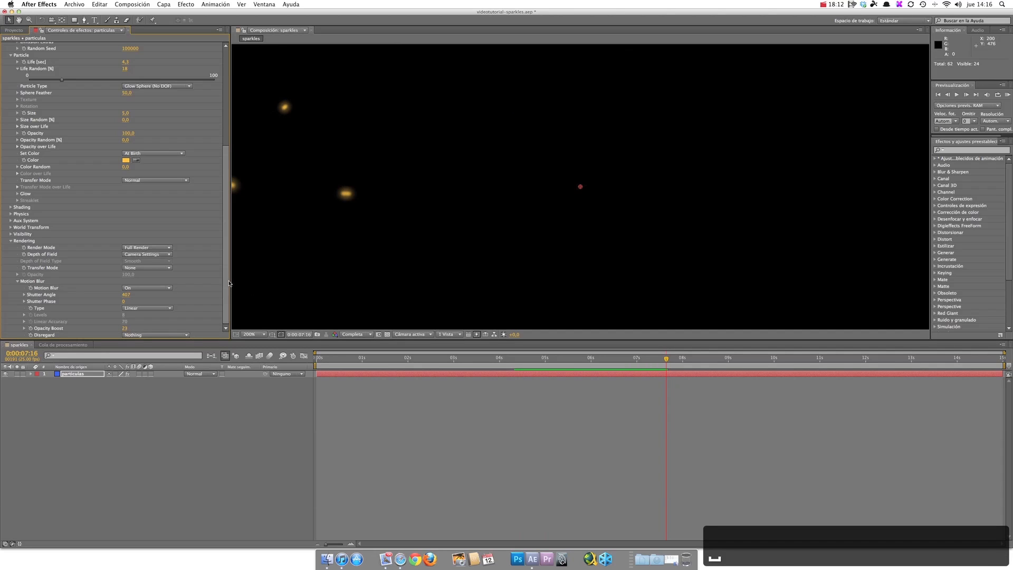
pyautogui.moveTo(227, 281); pyautogui.dragTo(249, 136)
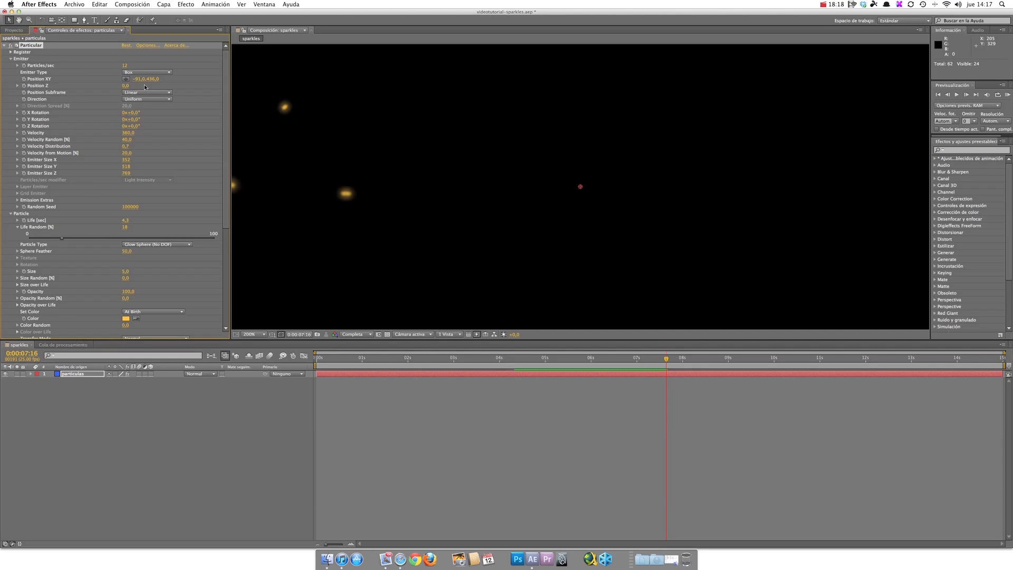
# Step: Reposition Particular's emitter centre near the lower-left corner of the visible composition area and preview the animation from the beginning
pyautogui.click(125, 79)
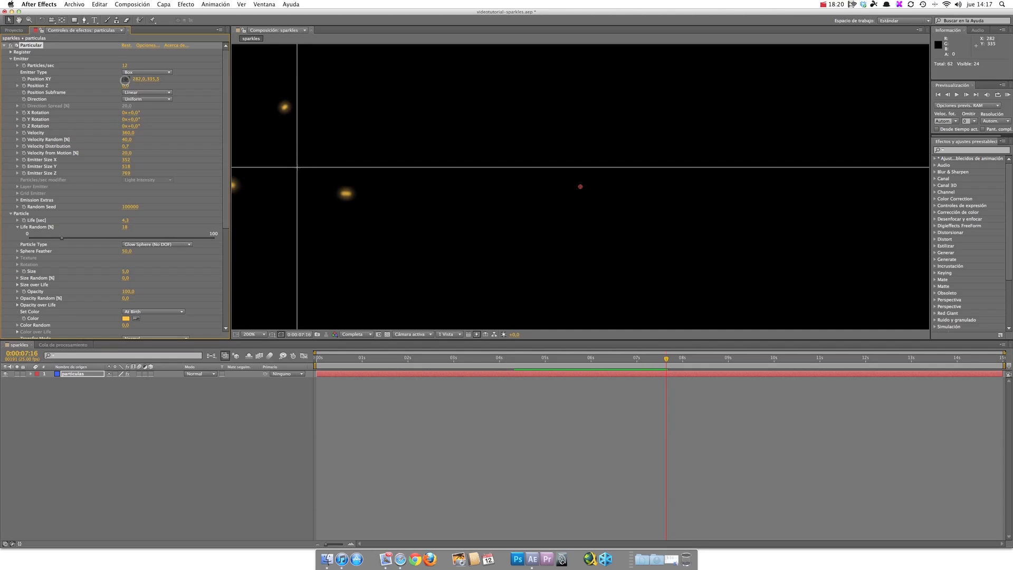
pyautogui.click(270, 187)
pyautogui.click(126, 80)
pyautogui.click(280, 297)
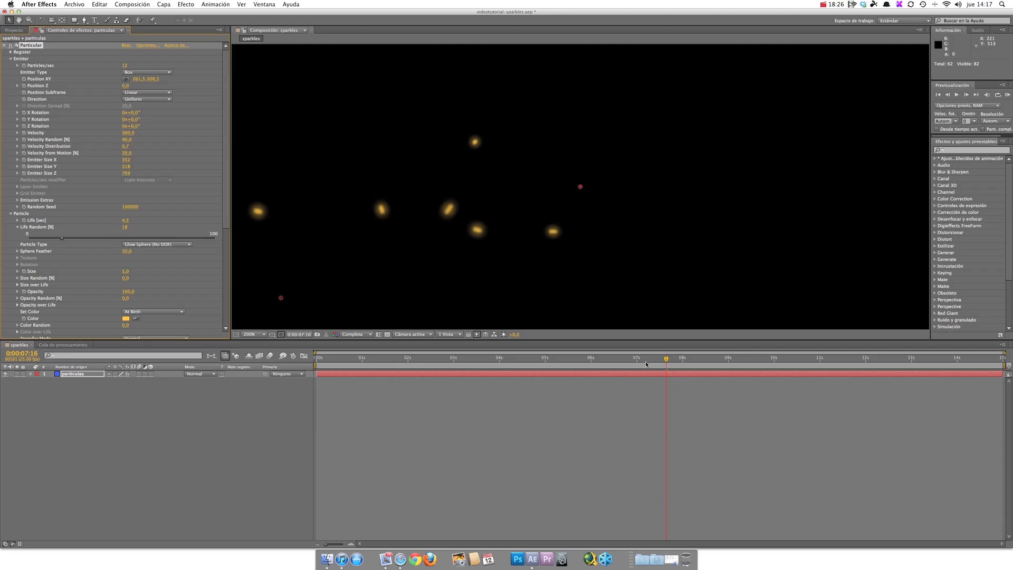
pyautogui.click(938, 94)
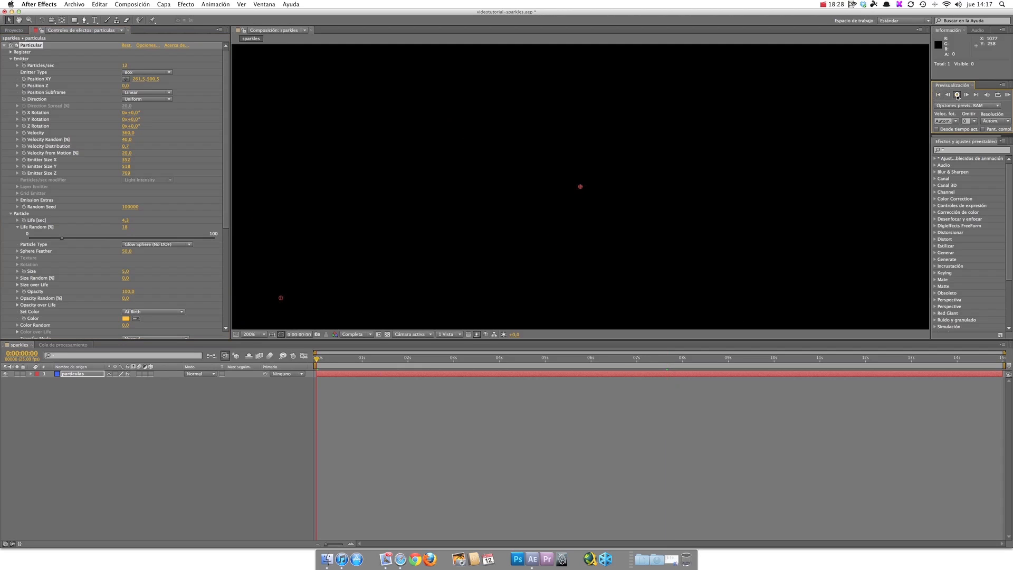
pyautogui.click(956, 95)
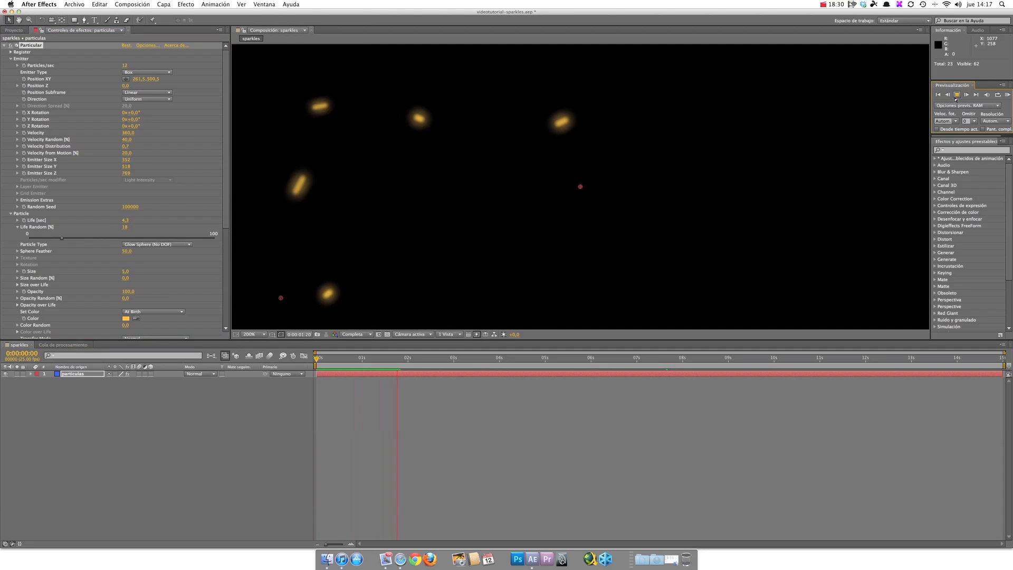
pyautogui.click(957, 95)
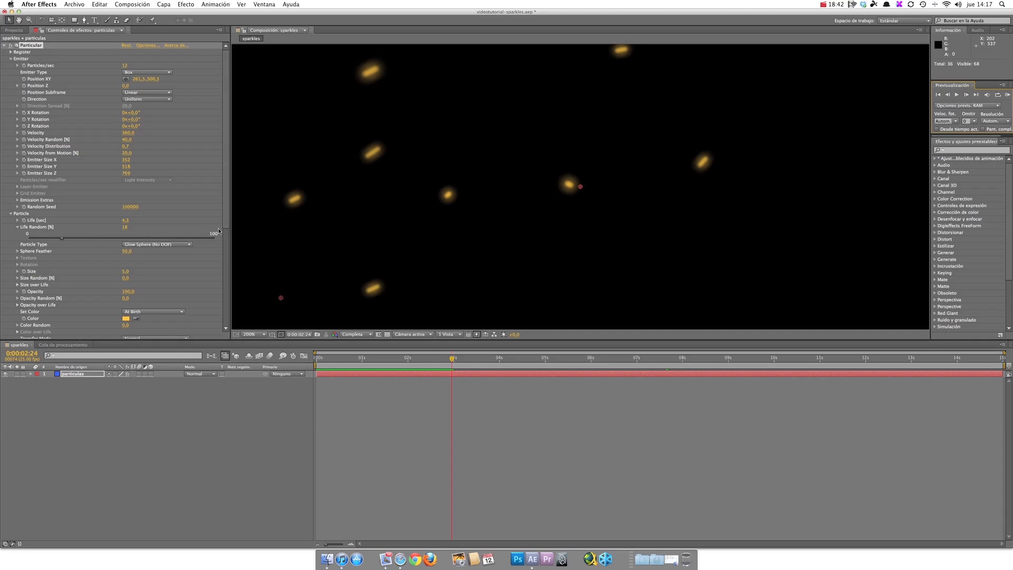
# Step: Set the particles' Size to 4 with a Size Random of 22%, and add some Opacity Random while keeping Opacity at 100
pyautogui.moveTo(226, 227); pyautogui.dragTo(227, 272)
pyautogui.moveTo(132, 178)
pyautogui.mouseDown()
pyautogui.moveTo(123, 177)
pyautogui.moveTo(139, 187)
pyautogui.mouseUp()
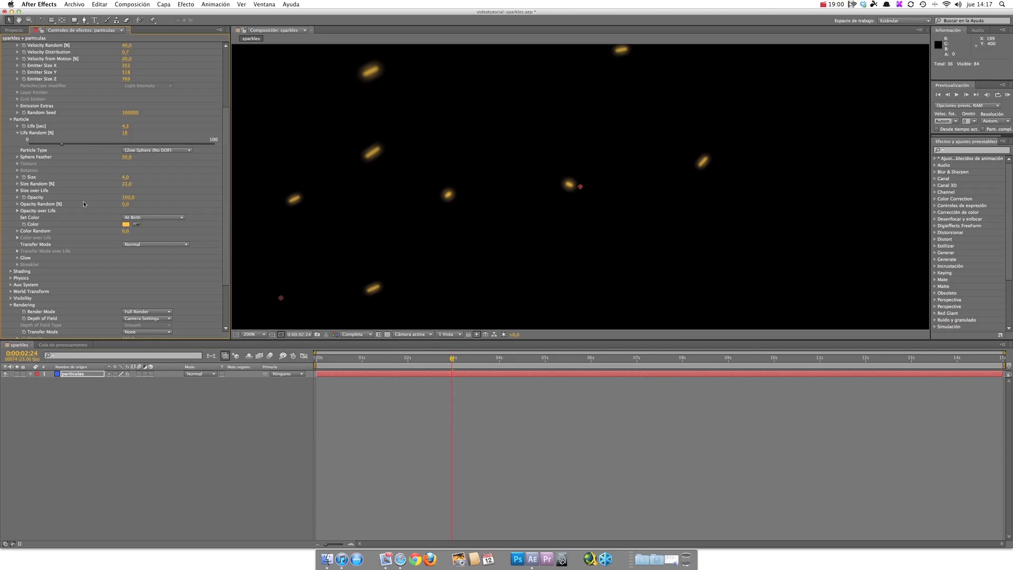
pyautogui.moveTo(125, 204); pyautogui.dragTo(130, 204)
pyautogui.moveTo(128, 198)
pyautogui.mouseDown()
pyautogui.moveTo(113, 199)
pyautogui.moveTo(158, 202)
pyautogui.moveTo(136, 204)
pyautogui.mouseUp()
# Step: Set the particle Glow to Size 230, Opacity 37 and Feather 52, and lower the motion blur's Opacity Boost slightly
pyautogui.click(18, 258)
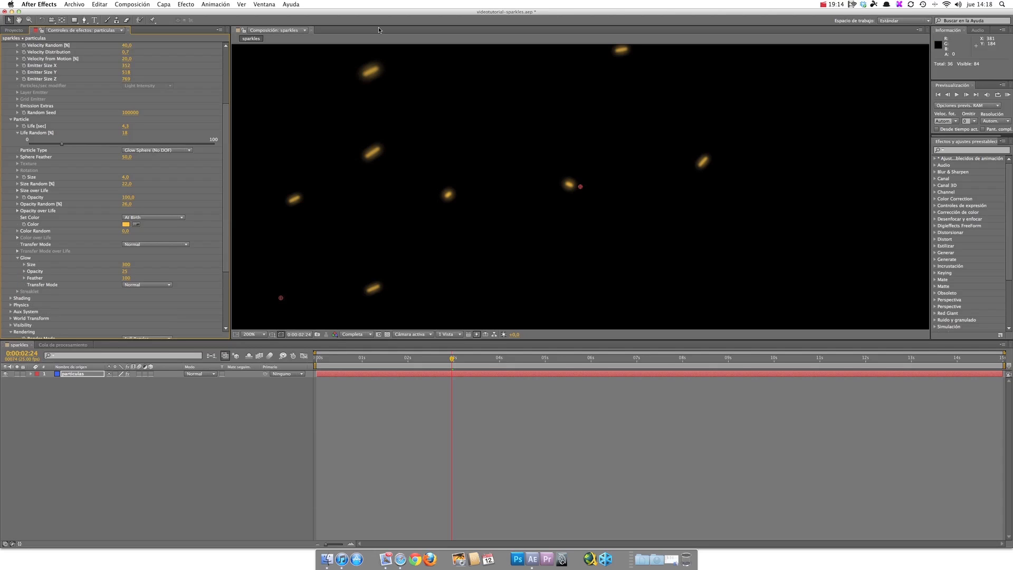
pyautogui.moveTo(128, 264)
pyautogui.mouseDown()
pyautogui.moveTo(145, 264)
pyautogui.moveTo(124, 263)
pyautogui.moveTo(137, 273)
pyautogui.mouseUp()
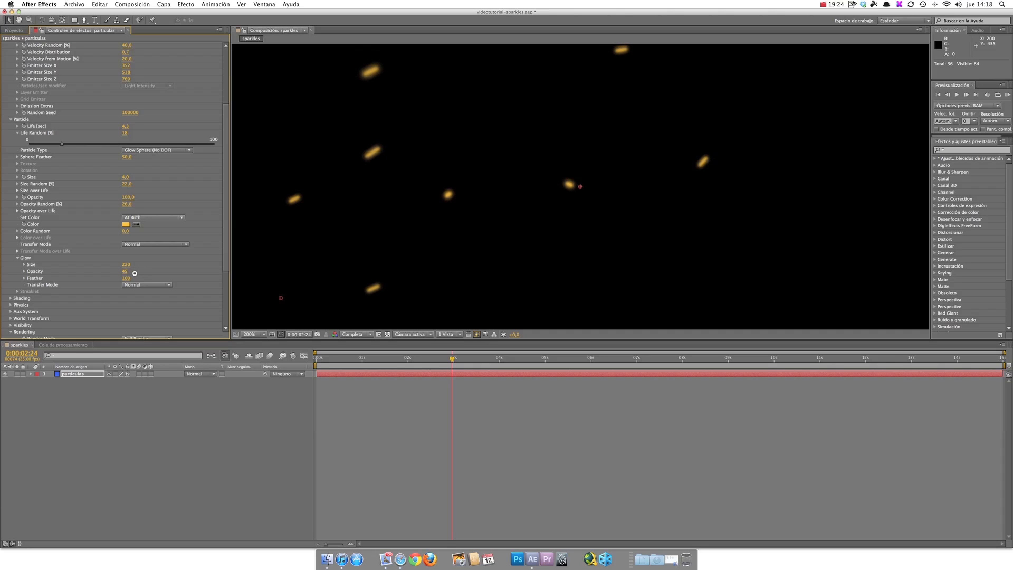
pyautogui.moveTo(135, 274)
pyautogui.mouseDown()
pyautogui.moveTo(121, 265)
pyautogui.moveTo(131, 266)
pyautogui.mouseUp()
pyautogui.moveTo(125, 278)
pyautogui.mouseDown()
pyautogui.moveTo(86, 276)
pyautogui.moveTo(121, 279)
pyautogui.moveTo(106, 280)
pyautogui.mouseUp()
pyautogui.scroll(-5, 221, 295)
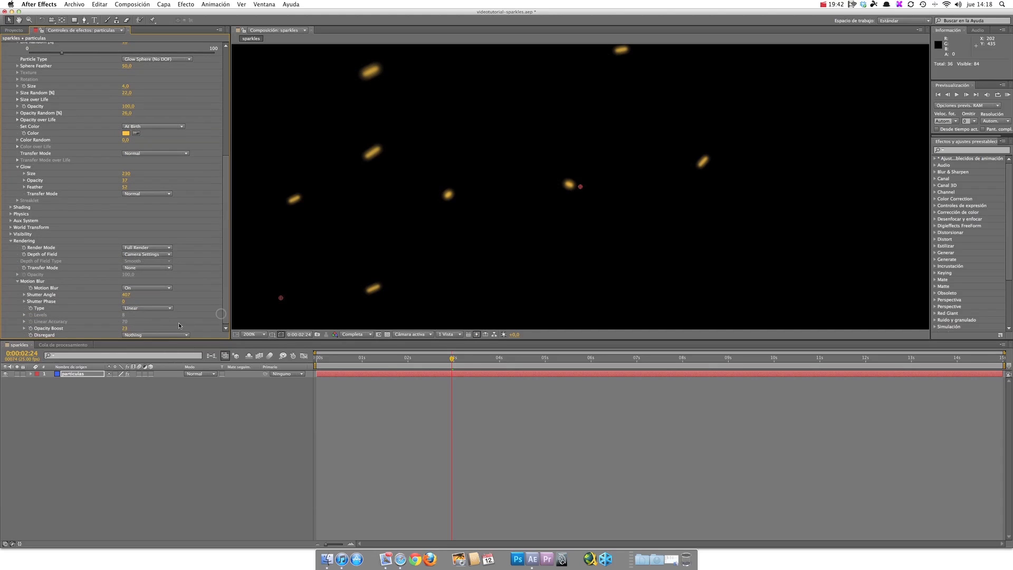
pyautogui.moveTo(125, 328); pyautogui.dragTo(123, 332)
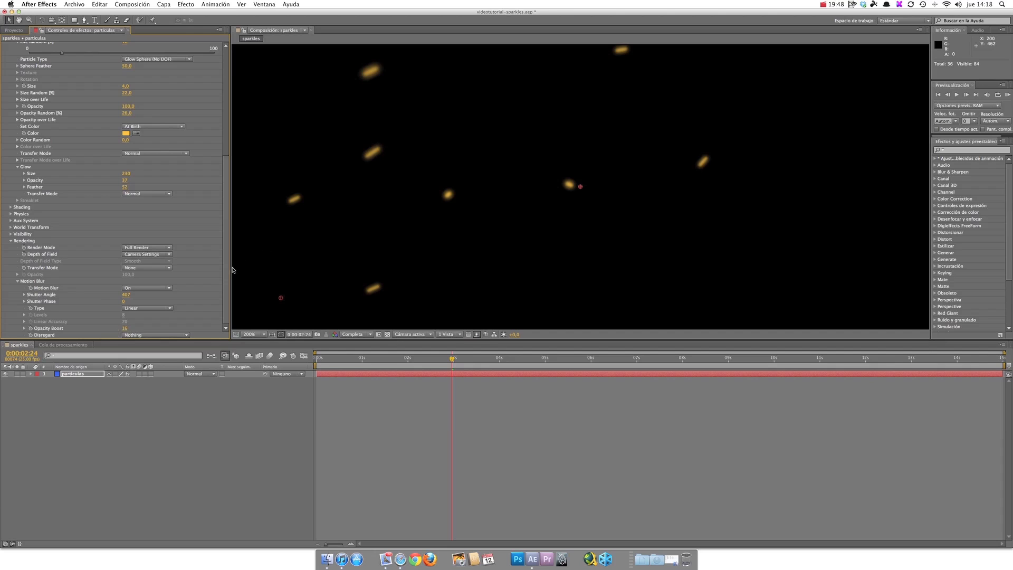
# Step: Change the particle color to a paler, less saturated orange and accept it
pyautogui.scroll(6, 219, 181)
pyautogui.scroll(-3, 217, 206)
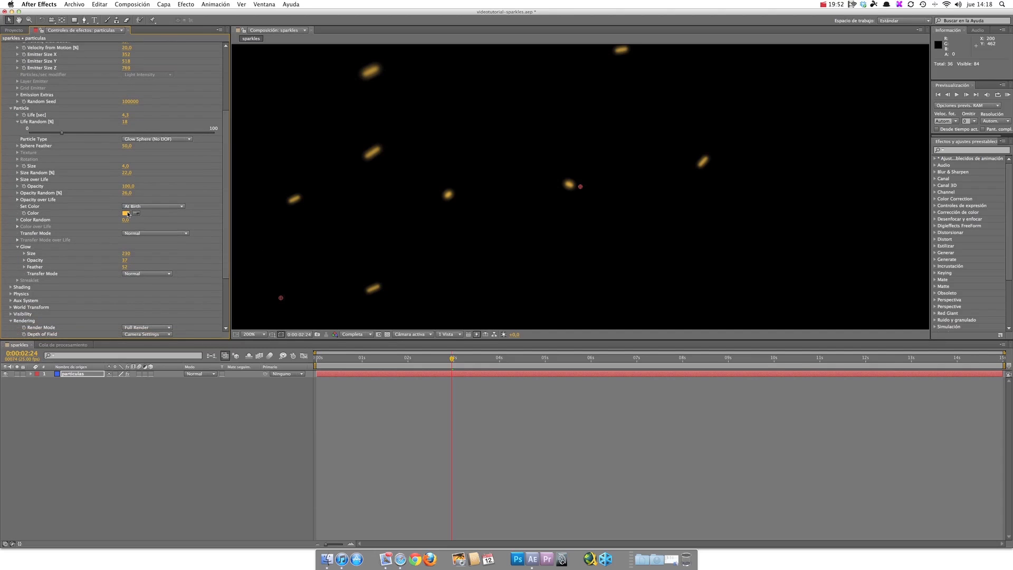
pyautogui.click(126, 213)
pyautogui.moveTo(465, 82)
pyautogui.mouseDown()
pyautogui.moveTo(455, 78)
pyautogui.moveTo(494, 88)
pyautogui.moveTo(470, 82)
pyautogui.mouseUp()
pyautogui.moveTo(524, 163)
pyautogui.mouseDown()
pyautogui.moveTo(525, 177)
pyautogui.moveTo(526, 169)
pyautogui.mouseUp()
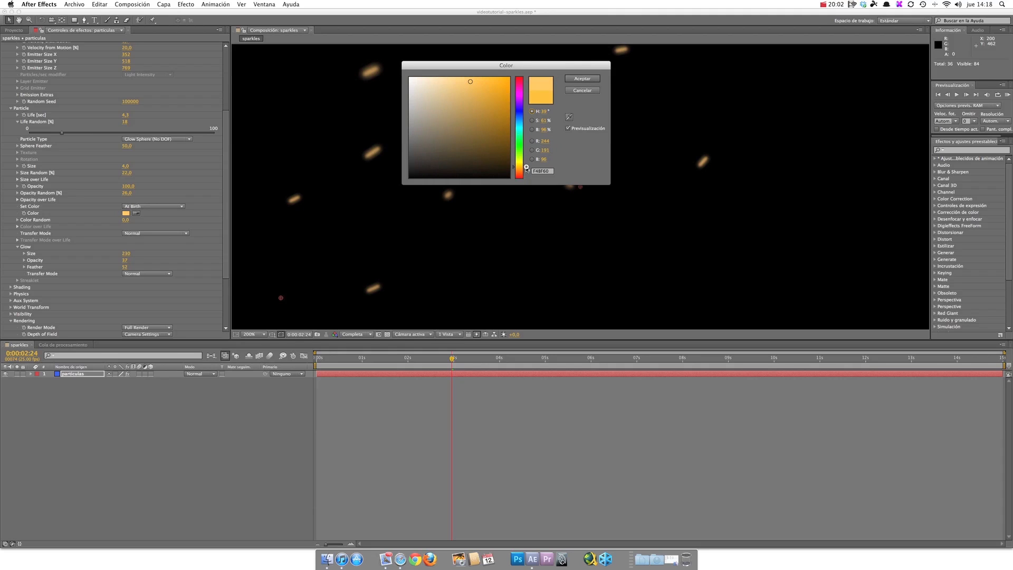
pyautogui.click(581, 79)
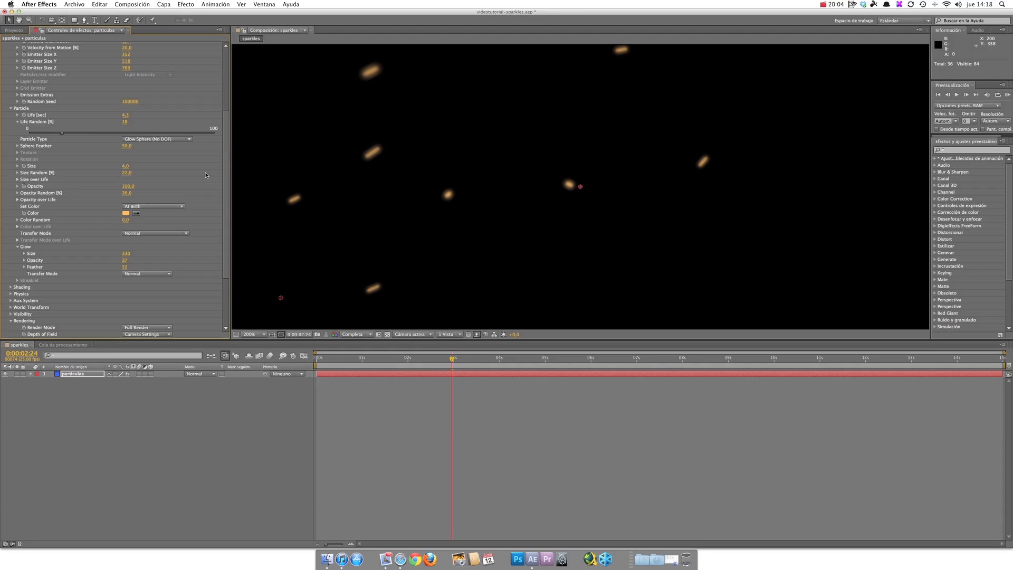
# Step: Set the Turbulence Field's Affect Position to 139 within the Air physics settings, and preview the animation from the start
pyautogui.moveTo(224, 241); pyautogui.dragTo(223, 287)
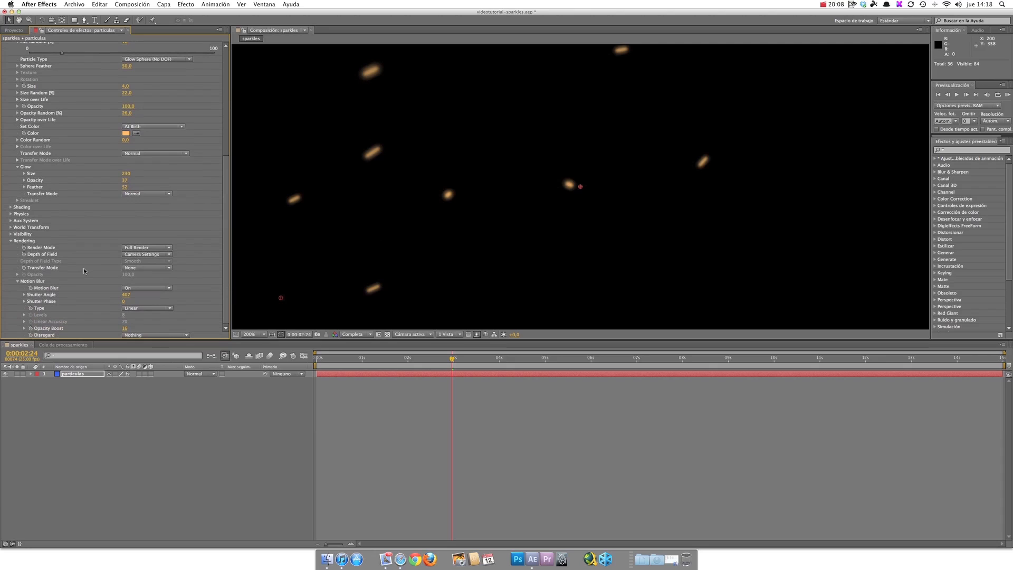
pyautogui.click(10, 214)
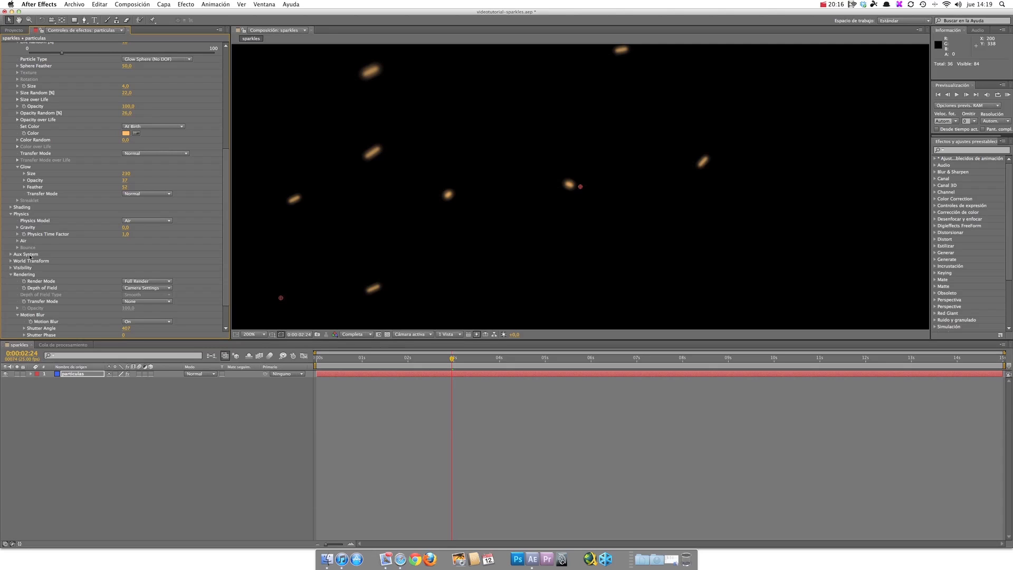
pyautogui.click(17, 240)
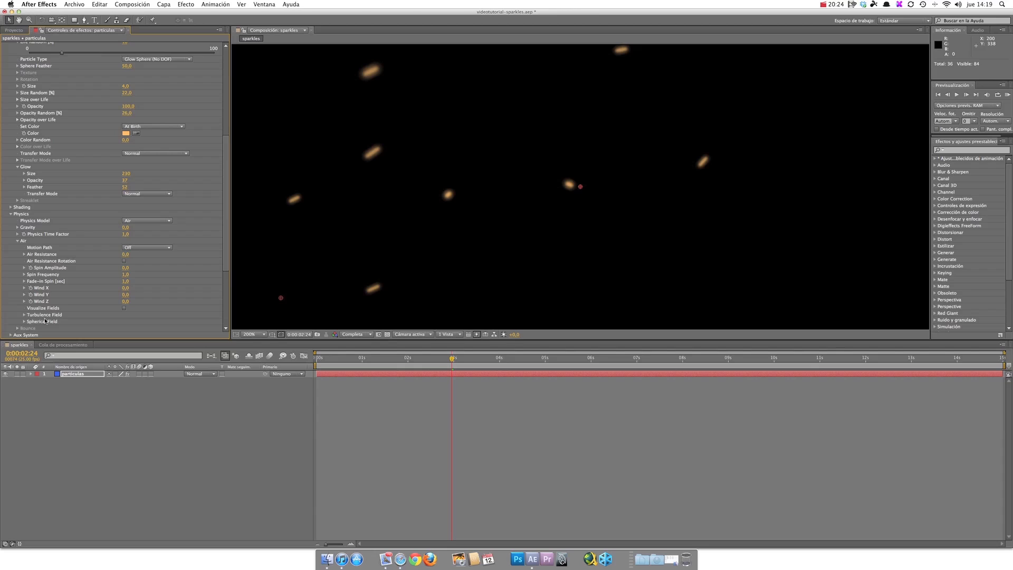
pyautogui.click(24, 314)
pyautogui.scroll(-3, 52, 269)
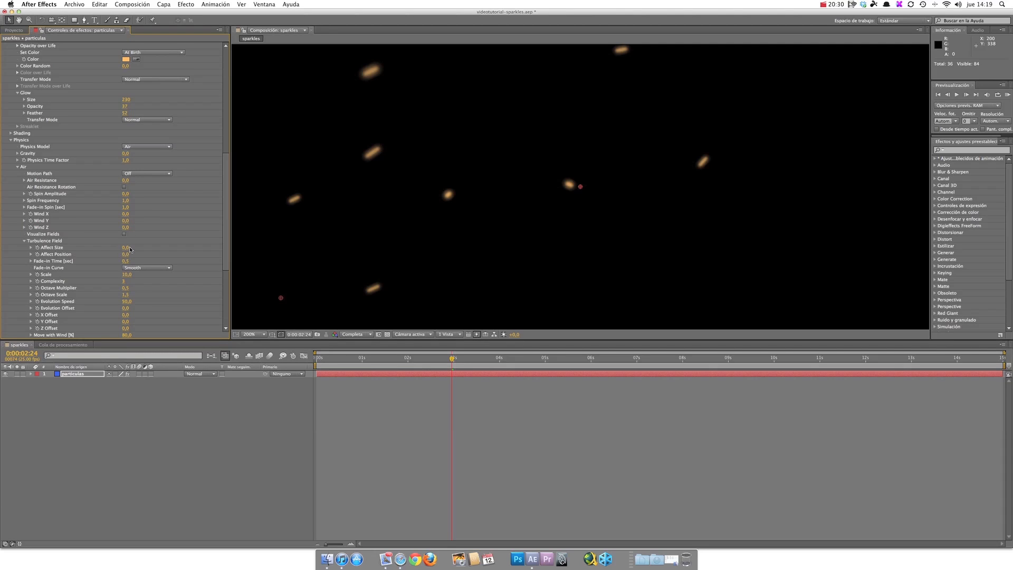
pyautogui.moveTo(125, 257); pyautogui.dragTo(181, 256)
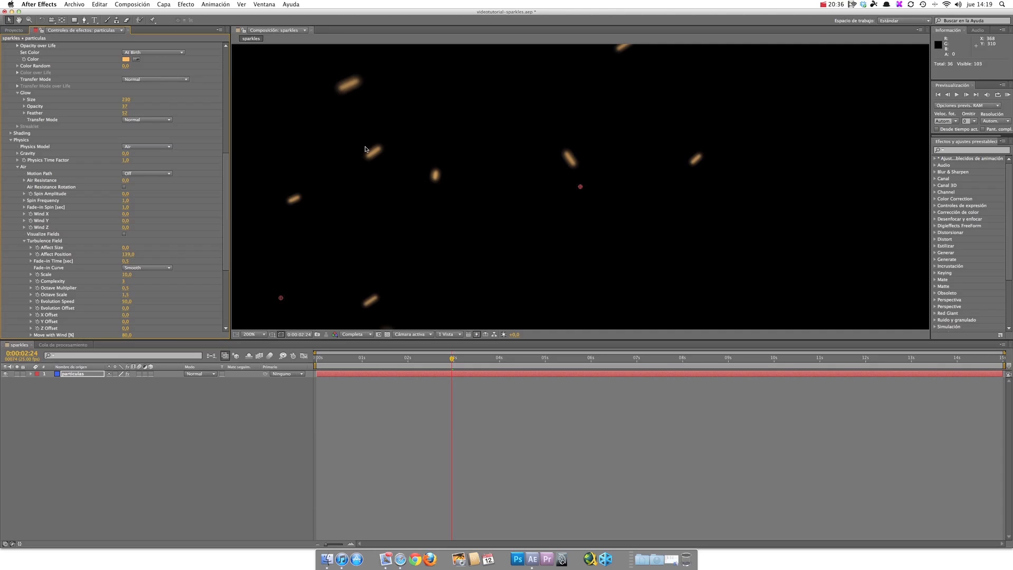
pyautogui.click(938, 95)
pyautogui.click(957, 96)
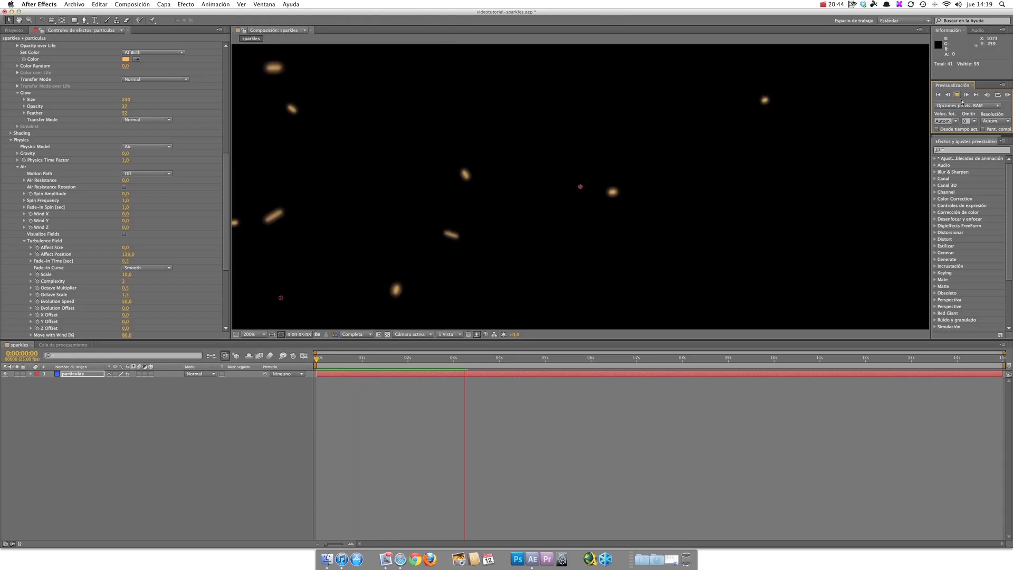
pyautogui.click(957, 96)
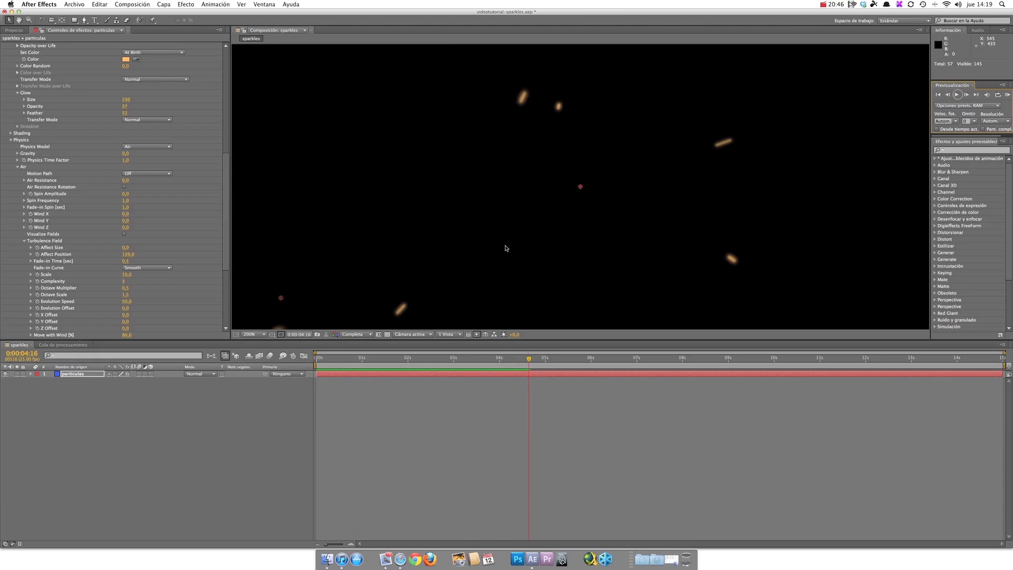
# Step: Reduce the emitter's Velocity to slow the particles down, and preview the animation from the start
pyautogui.moveTo(226, 240); pyautogui.dragTo(232, 110)
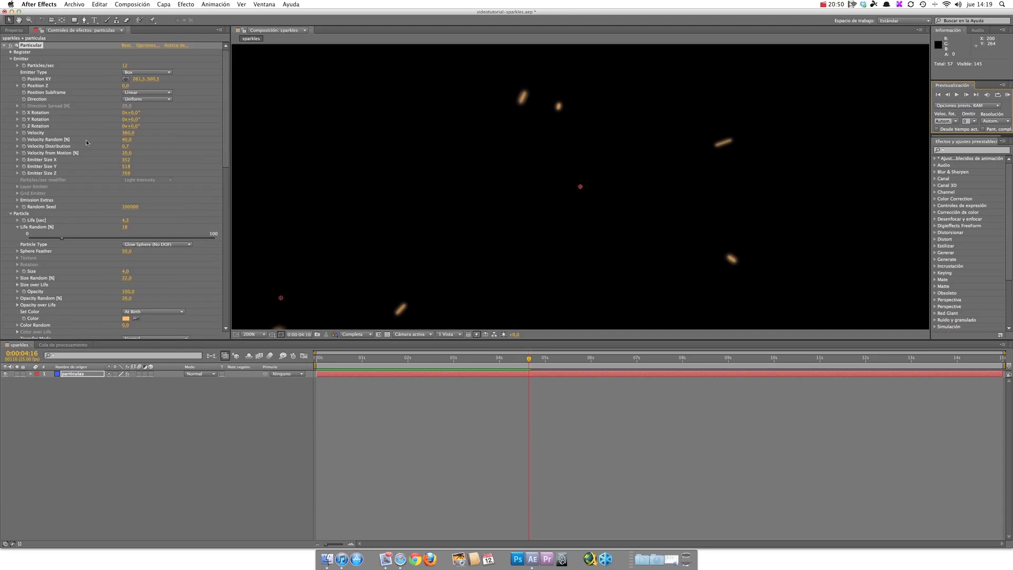
pyautogui.moveTo(131, 134); pyautogui.dragTo(114, 132)
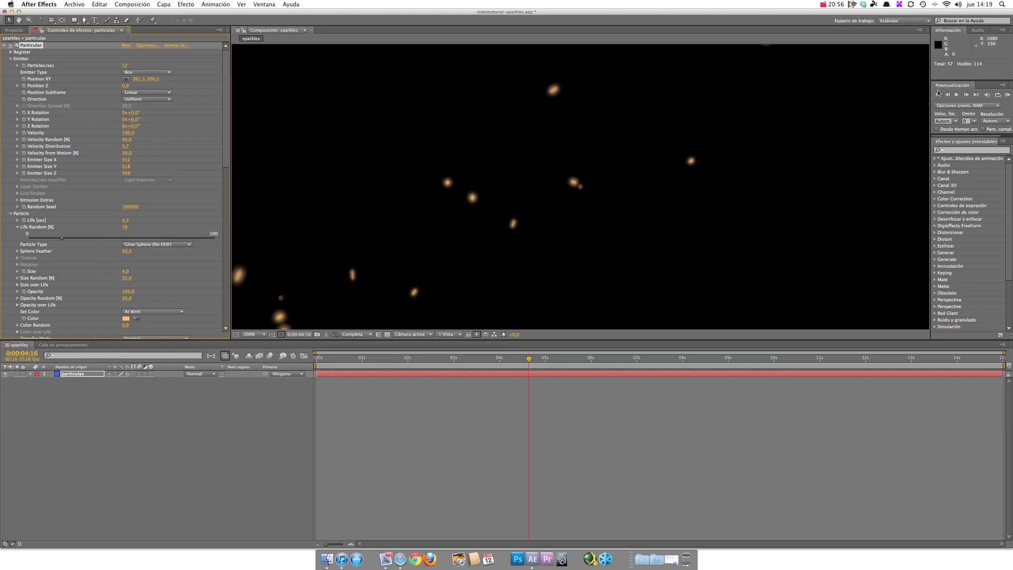
pyautogui.click(937, 94)
pyautogui.click(957, 95)
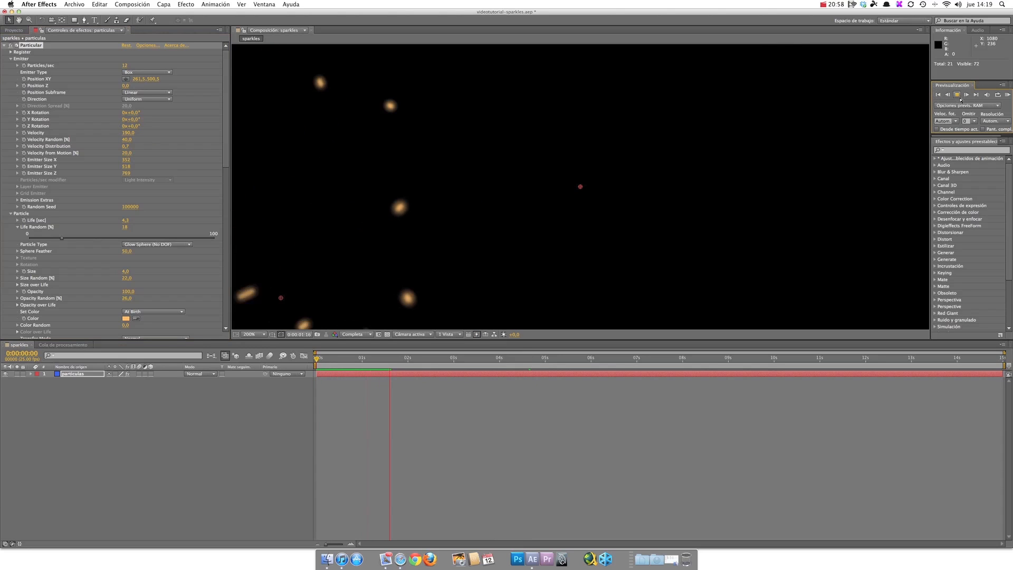
pyautogui.click(957, 96)
# Step: Raise the motion blur's Shutter Angle to 629 and preview the longer particle trails from the start
pyautogui.moveTo(226, 147); pyautogui.dragTo(232, 324)
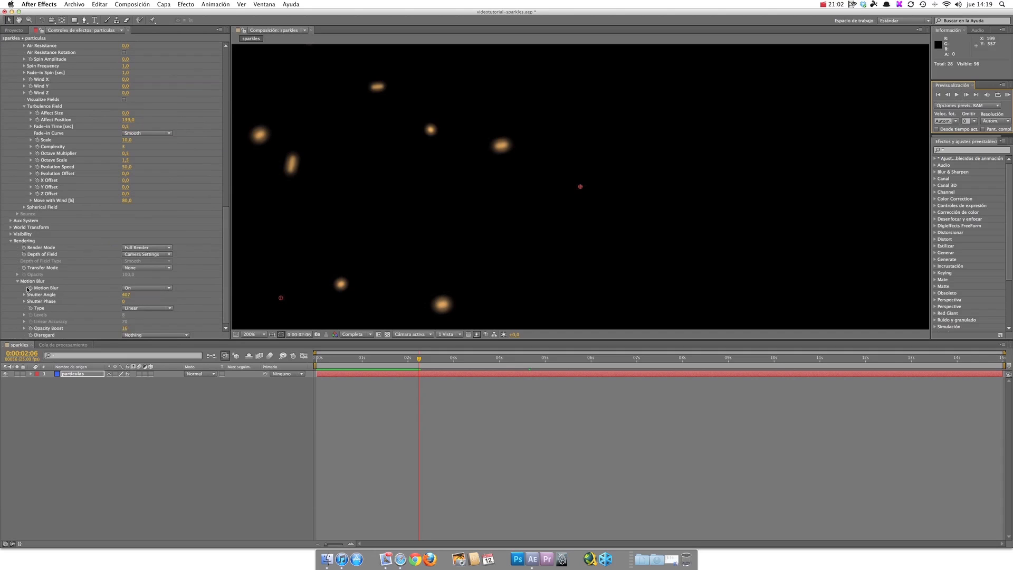
pyautogui.moveTo(126, 294)
pyautogui.mouseDown()
pyautogui.moveTo(152, 290)
pyautogui.moveTo(231, 310)
pyautogui.mouseUp()
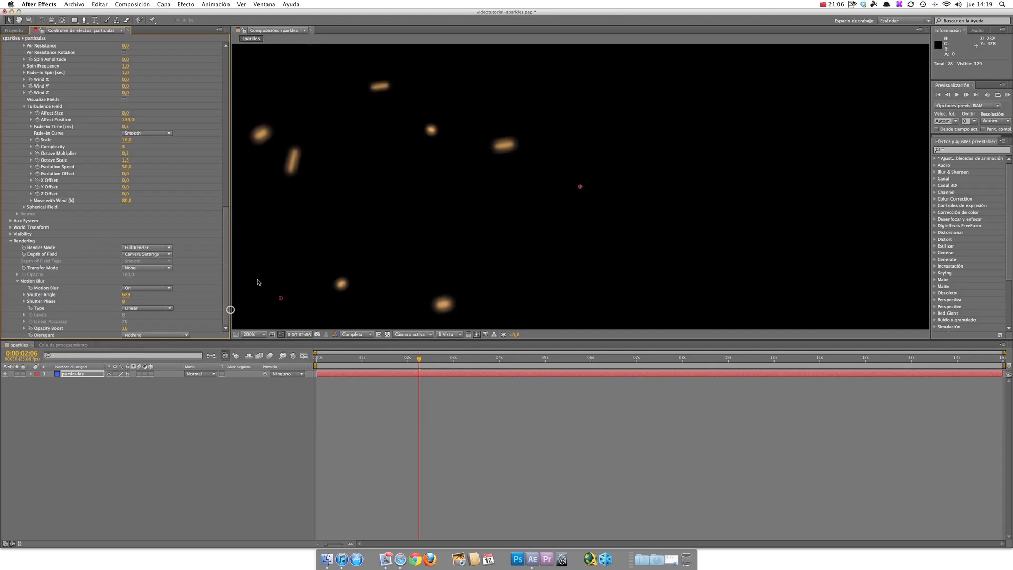
pyautogui.click(939, 96)
pyautogui.click(957, 95)
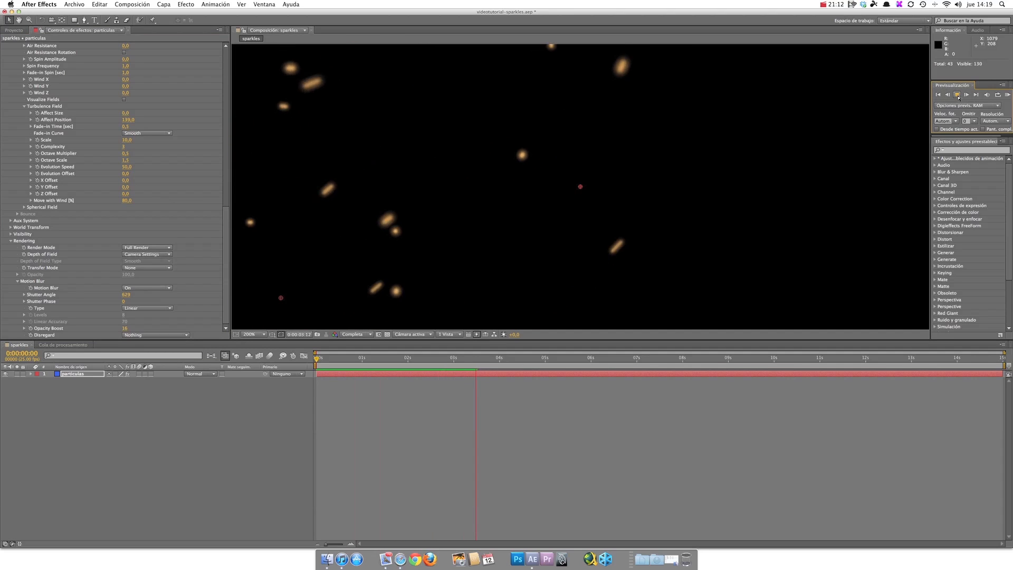
pyautogui.click(957, 95)
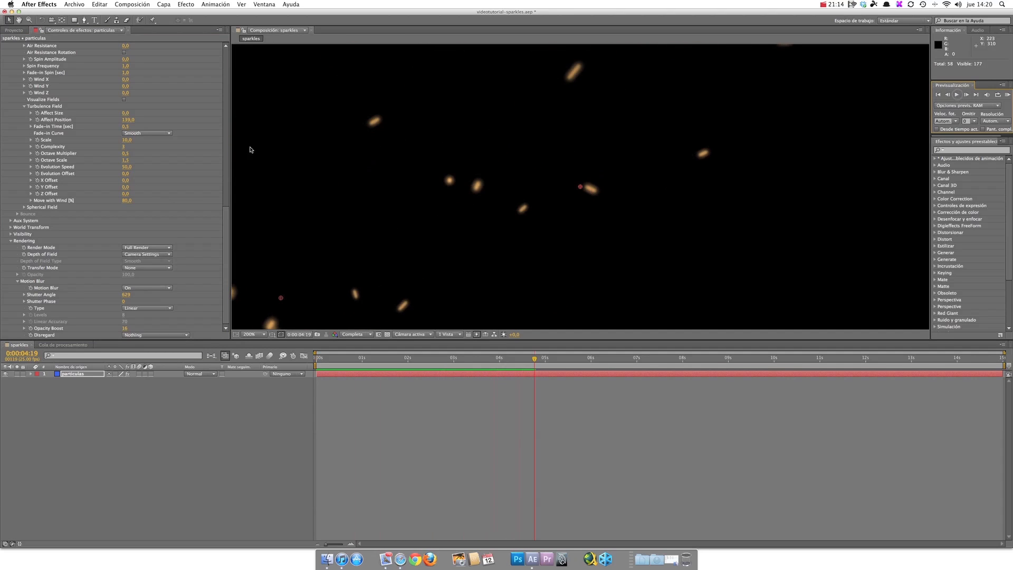
# Step: Set the Turbulence Field's Affect Size to 5 and preview the animation
pyautogui.moveTo(226, 231); pyautogui.dragTo(232, 183)
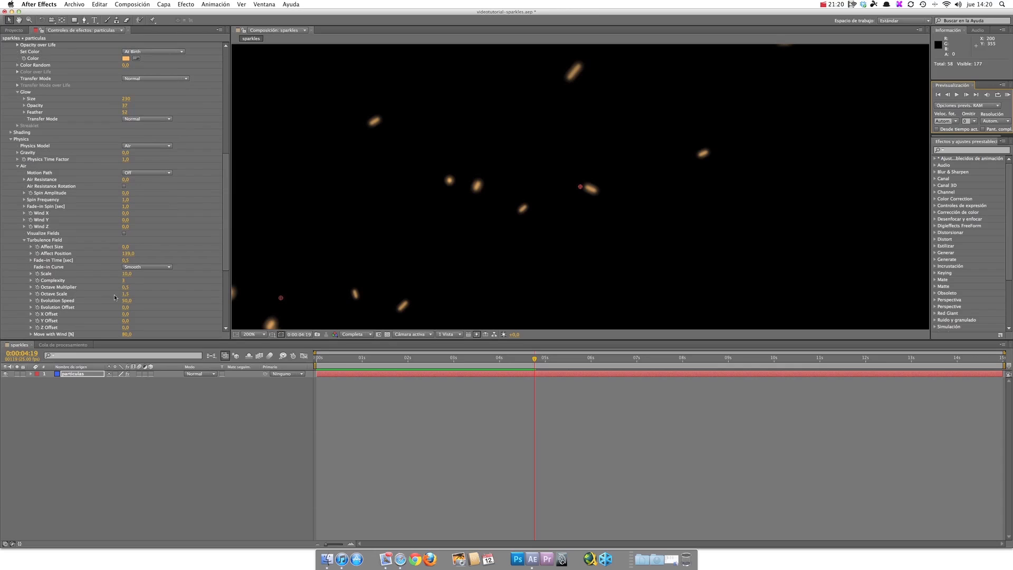
pyautogui.moveTo(226, 236); pyautogui.dragTo(226, 246)
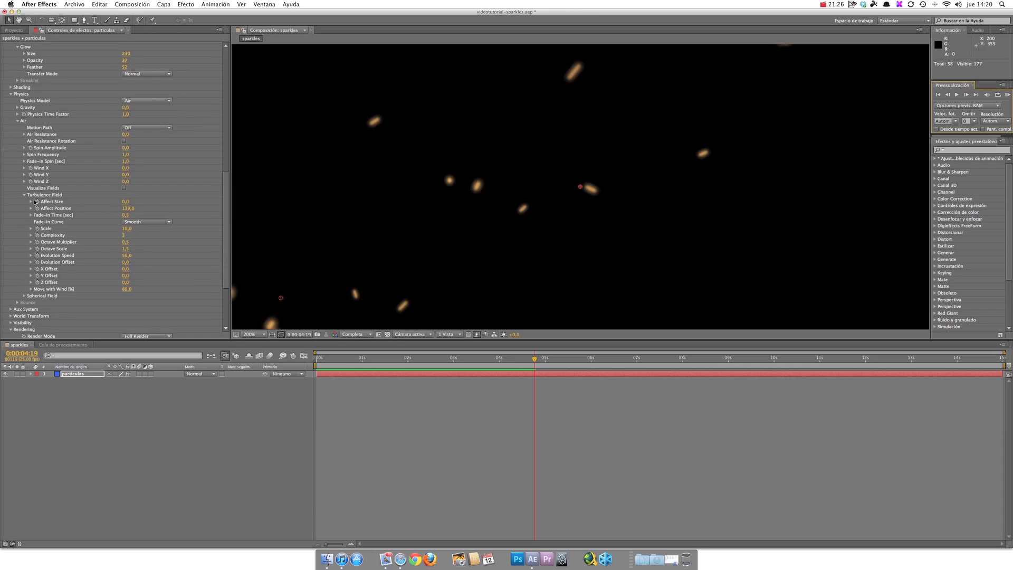
pyautogui.moveTo(125, 202); pyautogui.dragTo(128, 203)
pyautogui.click(934, 92)
pyautogui.click(958, 95)
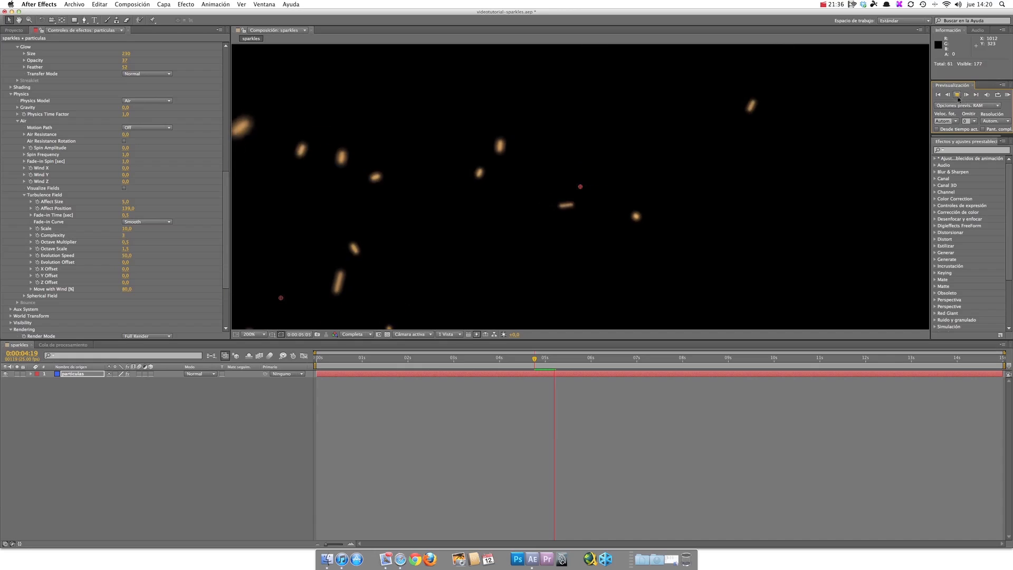
pyautogui.click(958, 97)
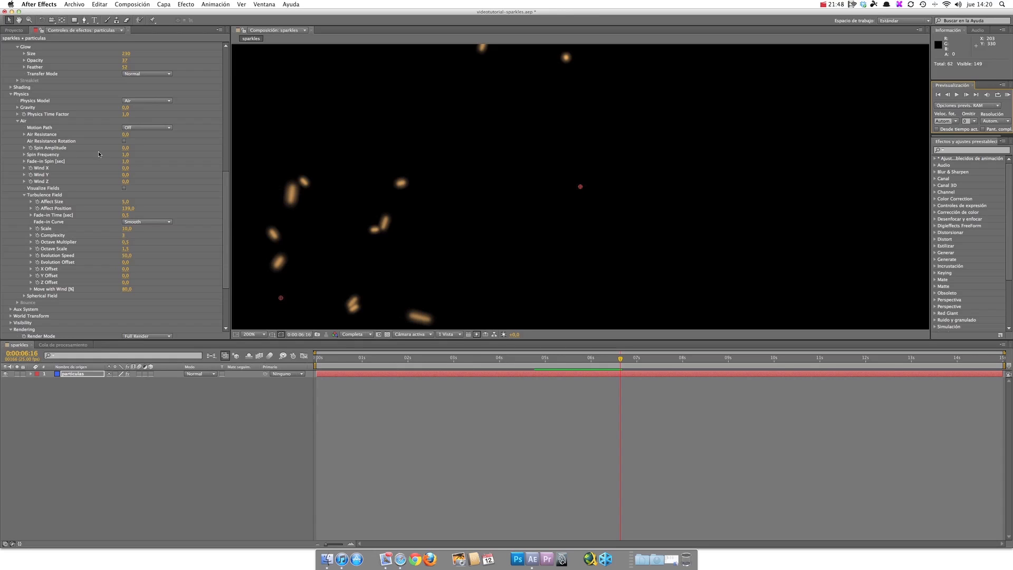
# Step: Set the Air physics' Spin Amplitude to 33 and preview the swirling particles from the start
pyautogui.moveTo(125, 148); pyautogui.dragTo(138, 148)
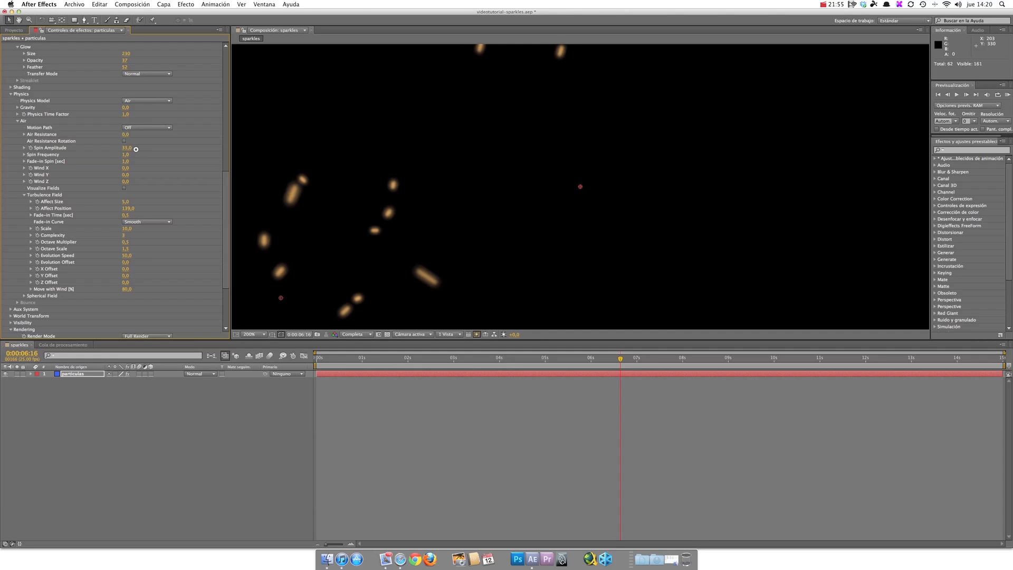
pyautogui.click(957, 94)
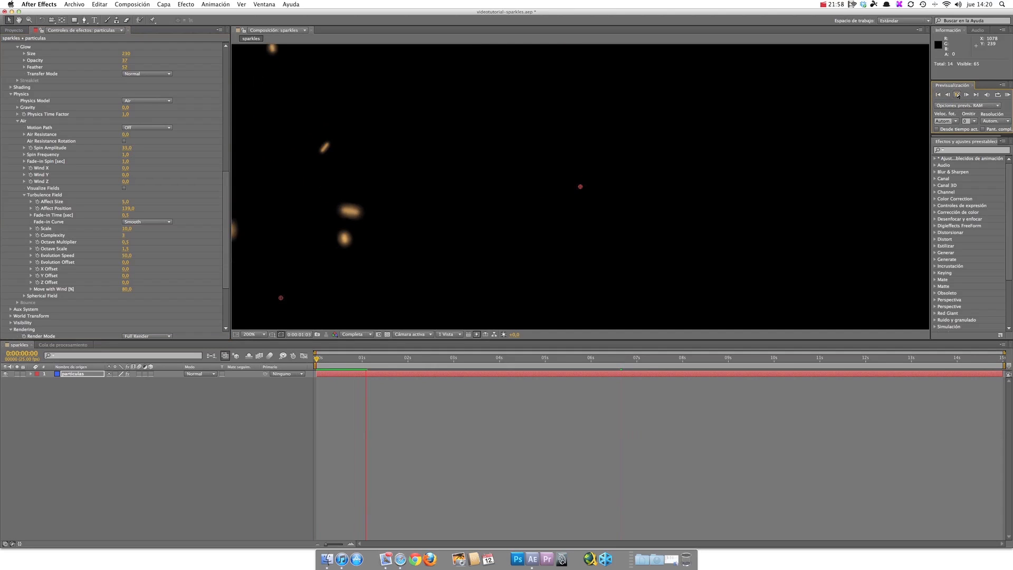
pyautogui.click(956, 95)
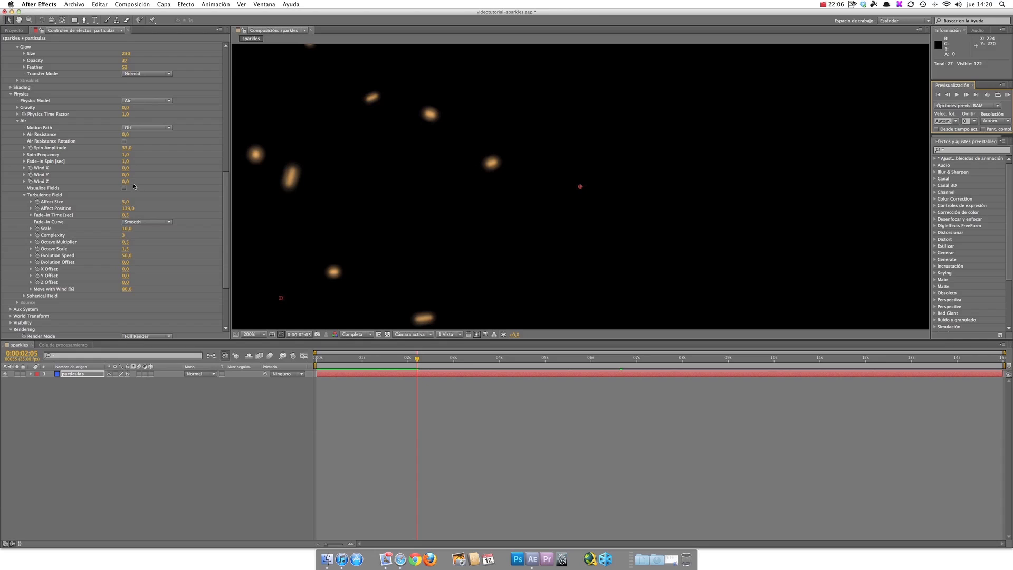
# Step: Make the particles drift upward with a Wind Y of -25, strengthen it to -77, and preview each setting
pyautogui.moveTo(126, 174)
pyautogui.mouseDown()
pyautogui.moveTo(149, 169)
pyautogui.moveTo(91, 167)
pyautogui.moveTo(121, 173)
pyautogui.mouseUp()
pyautogui.click(957, 95)
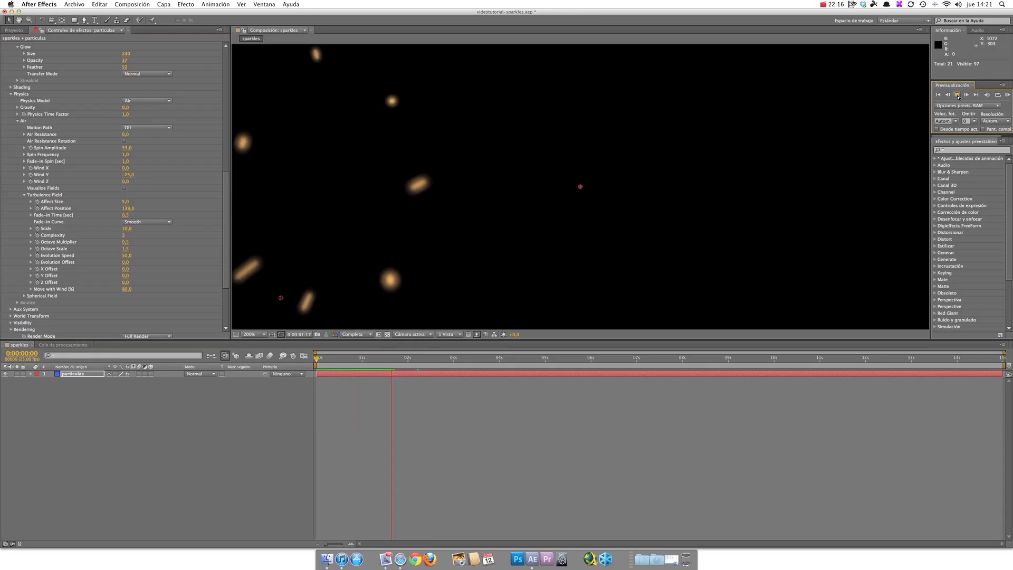
pyautogui.click(956, 95)
pyautogui.moveTo(130, 175); pyautogui.dragTo(110, 173)
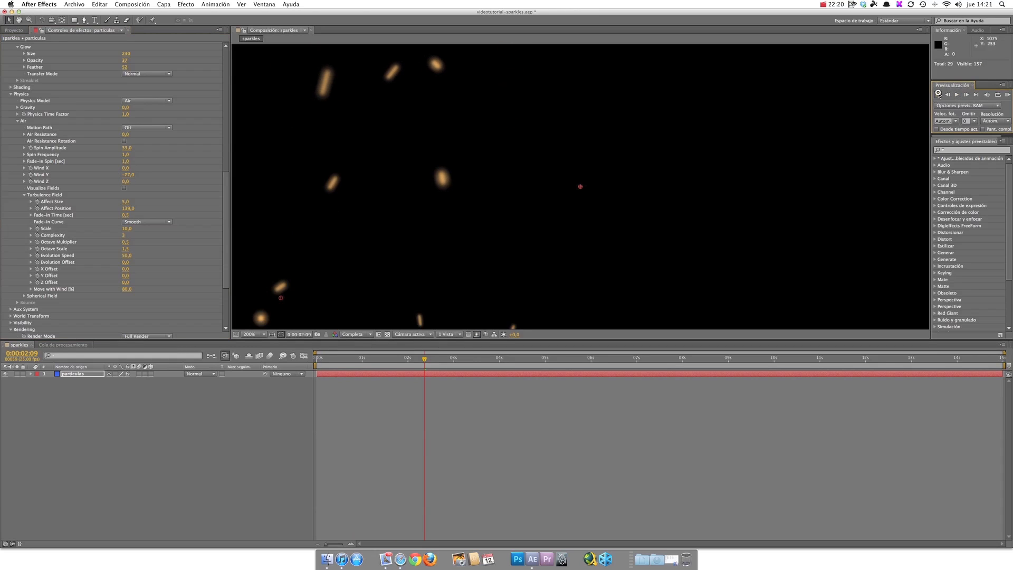
pyautogui.click(955, 96)
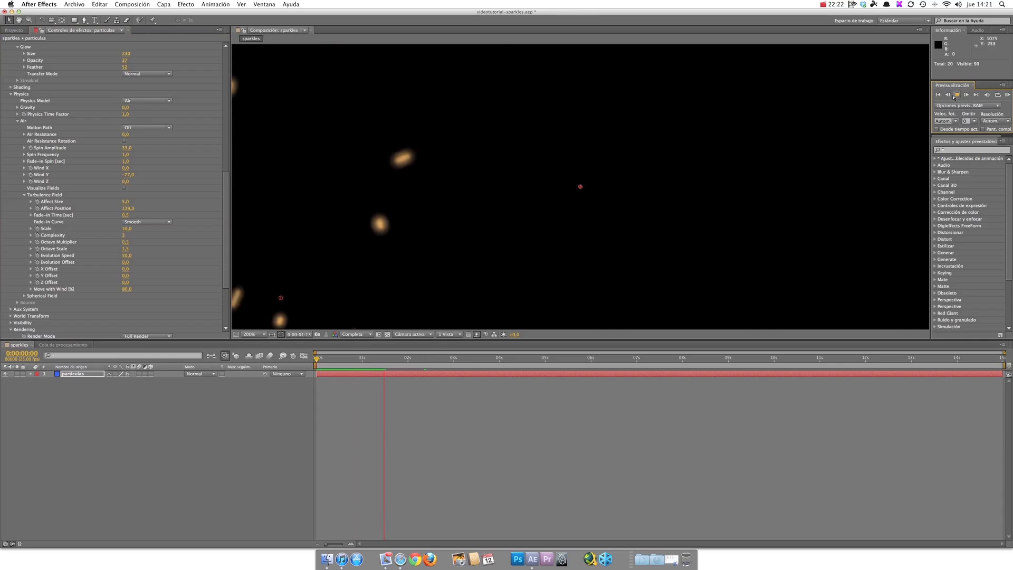
# Step: Try a Wind Y of 220 on the particles and preview the animation from the start
pyautogui.click(955, 95)
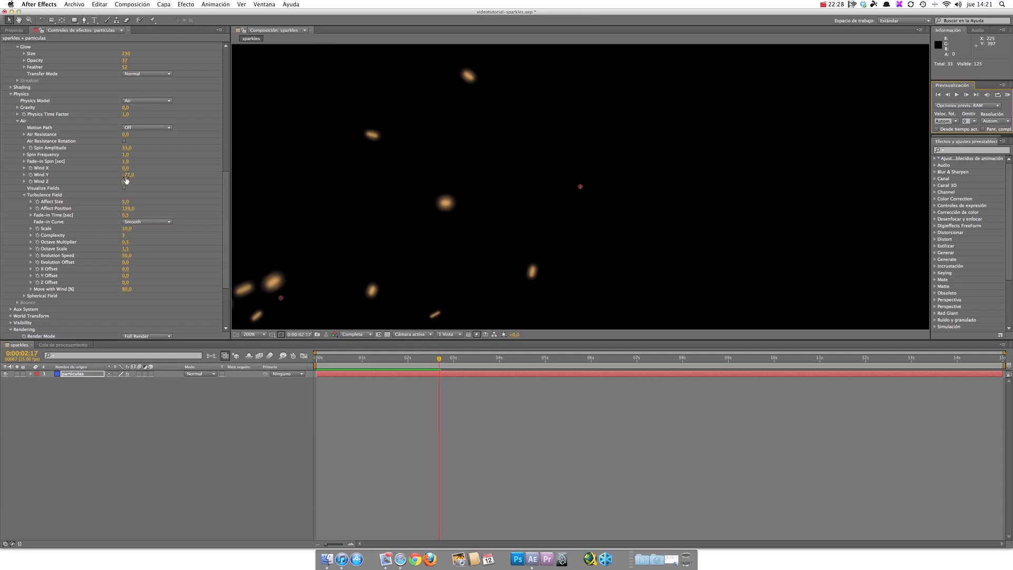
pyautogui.moveTo(125, 174); pyautogui.dragTo(249, 179)
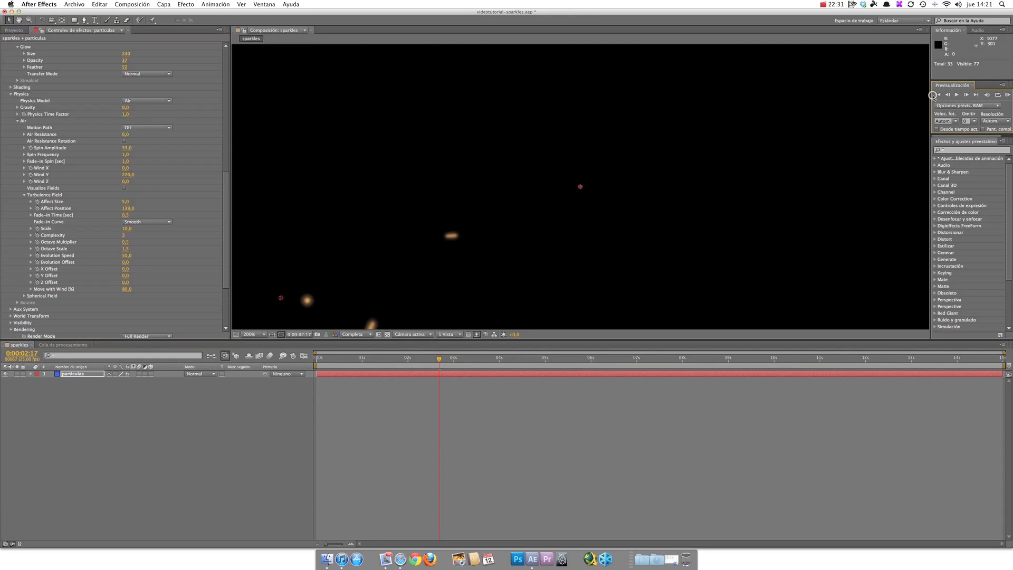
pyautogui.click(957, 97)
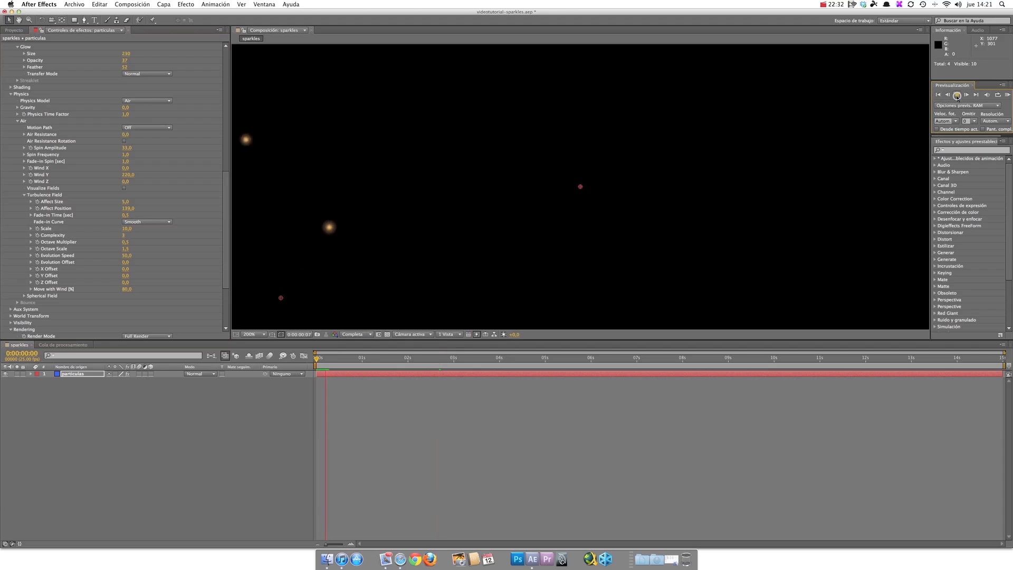
pyautogui.click(937, 94)
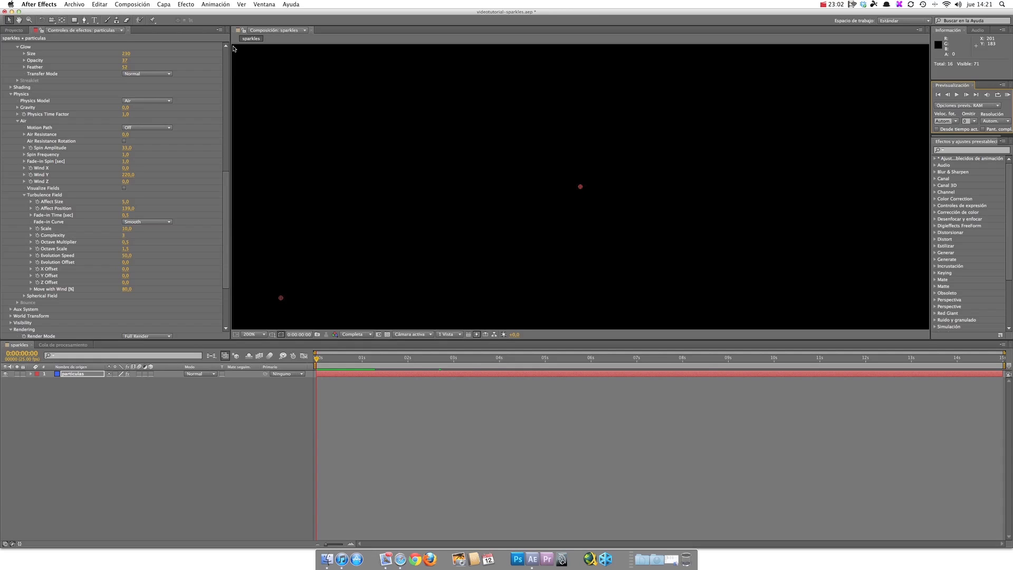
# Step: Set the Air physics' Wind Y to -133 and Wind X to 44, and preview the particle drift
pyautogui.press(',')
pyautogui.press('.')
pyautogui.press(',')
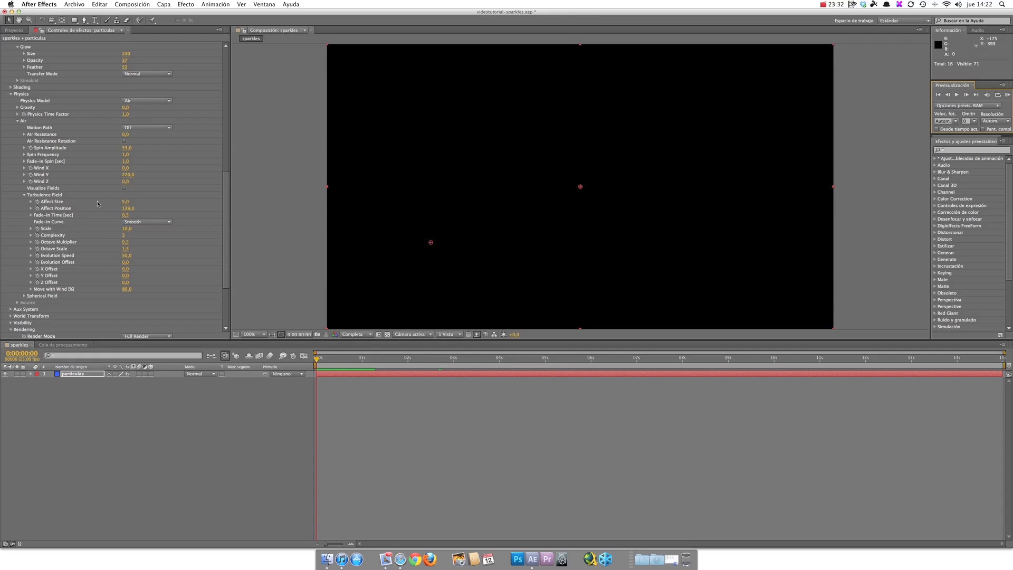
pyautogui.moveTo(126, 174); pyautogui.dragTo(115, 173)
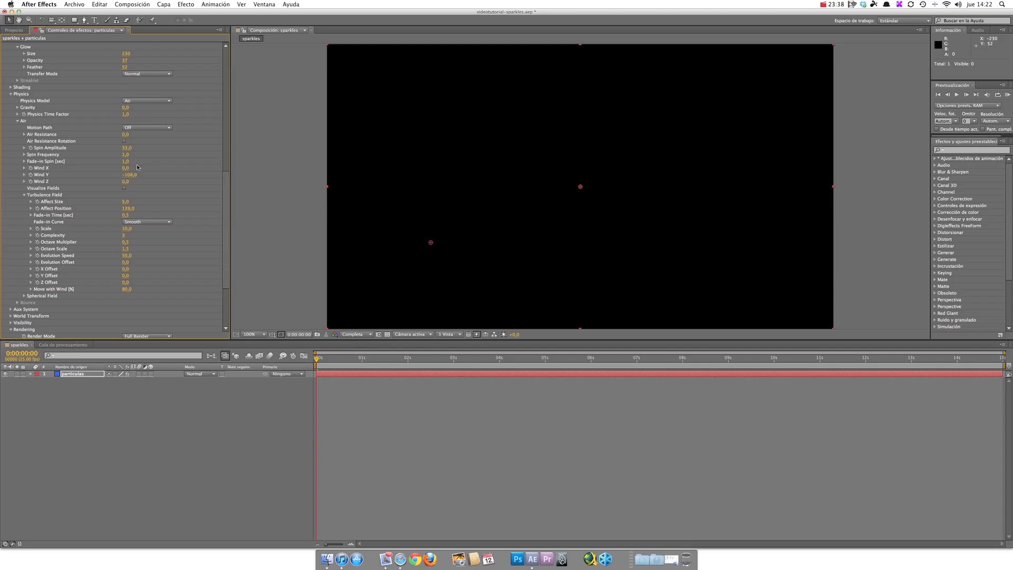
pyautogui.moveTo(132, 174); pyautogui.dragTo(123, 174)
pyautogui.moveTo(126, 169); pyautogui.dragTo(141, 169)
pyautogui.click(957, 95)
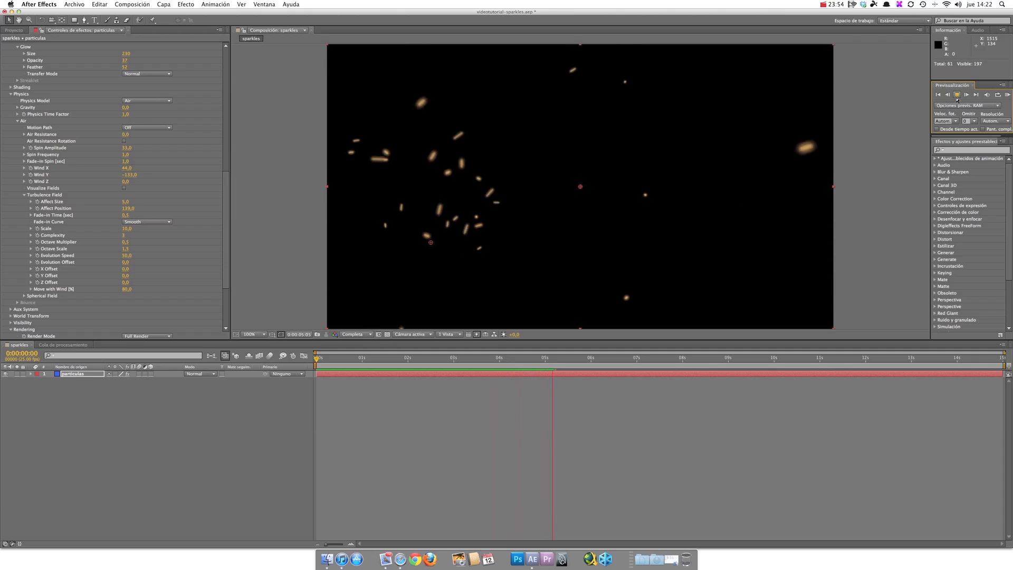
pyautogui.click(956, 97)
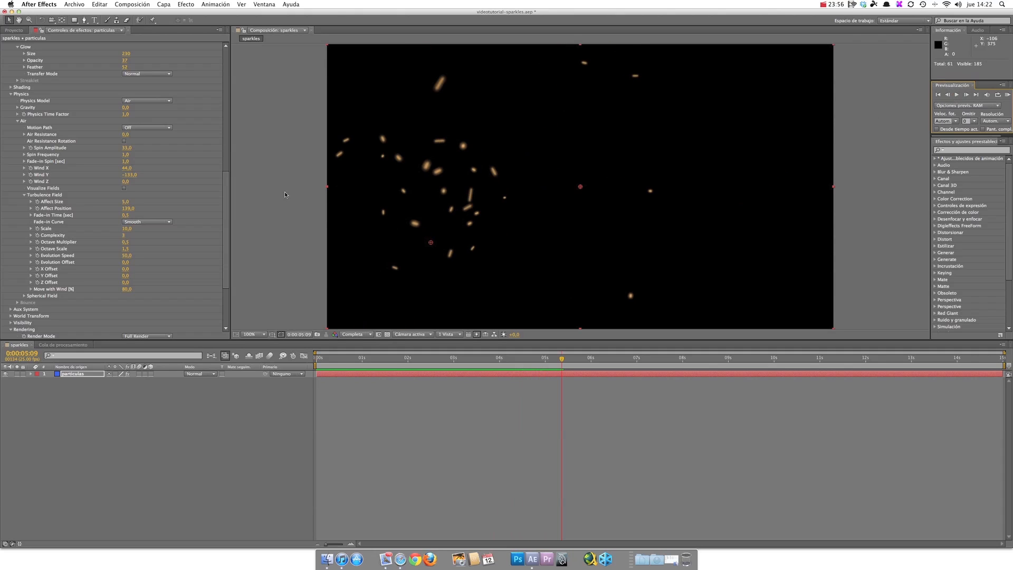
# Step: Review the Particular settings and replay the wind-driven particles from the start
pyautogui.scroll(-5, 227, 222)
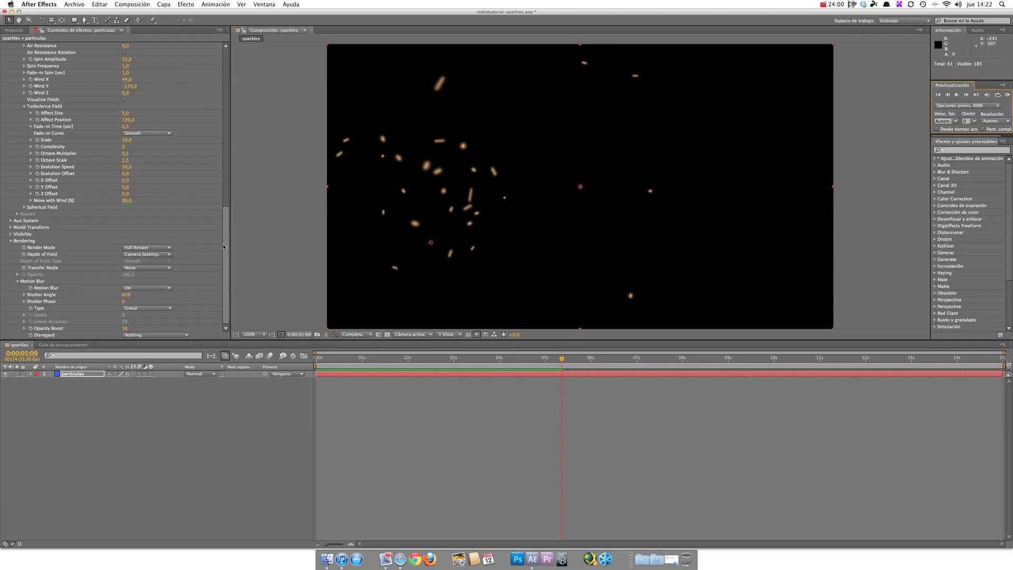
pyautogui.scroll(2, 227, 242)
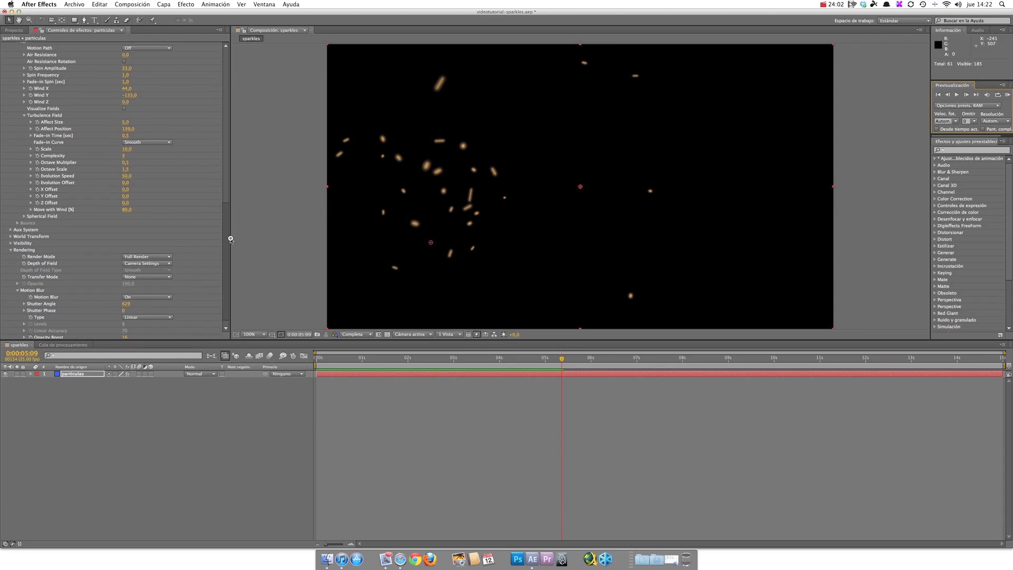
pyautogui.scroll(3, 231, 238)
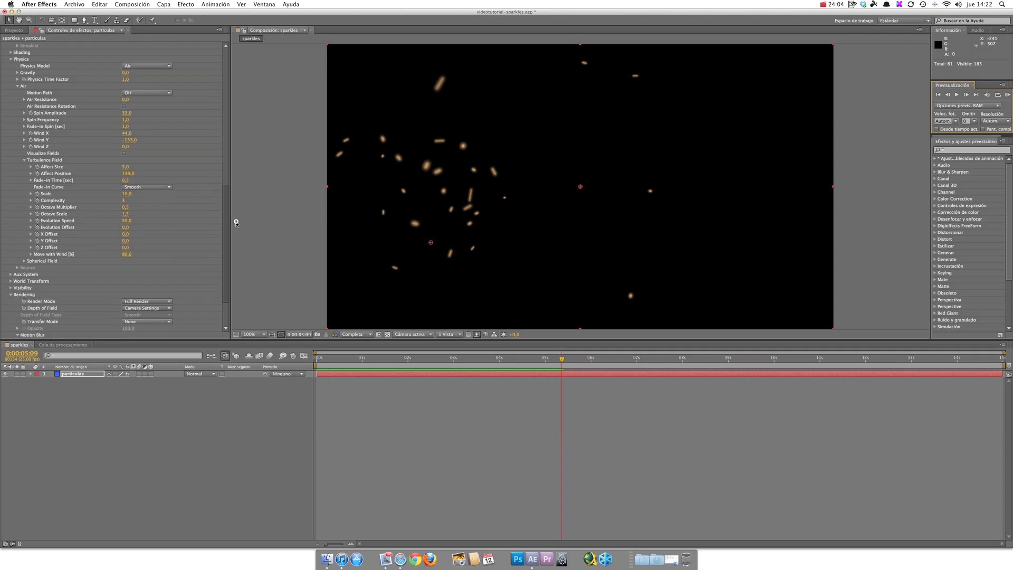
pyautogui.scroll(15, 236, 223)
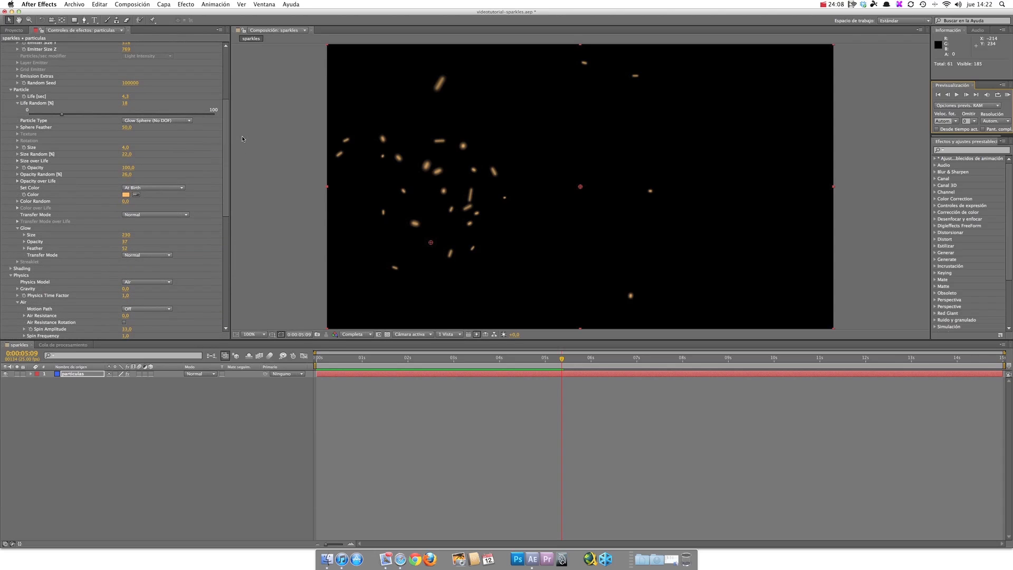
pyautogui.click(938, 95)
pyautogui.click(958, 96)
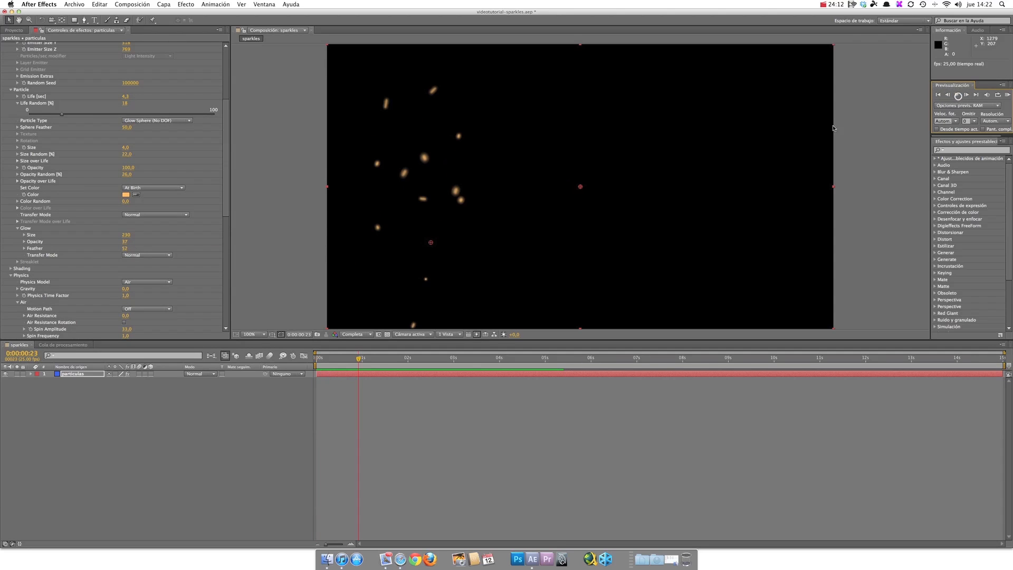
# Step: Move the emitter's Position XY near the composition's lower-left corner, at about 40, 679
pyautogui.scroll(6, 184, 92)
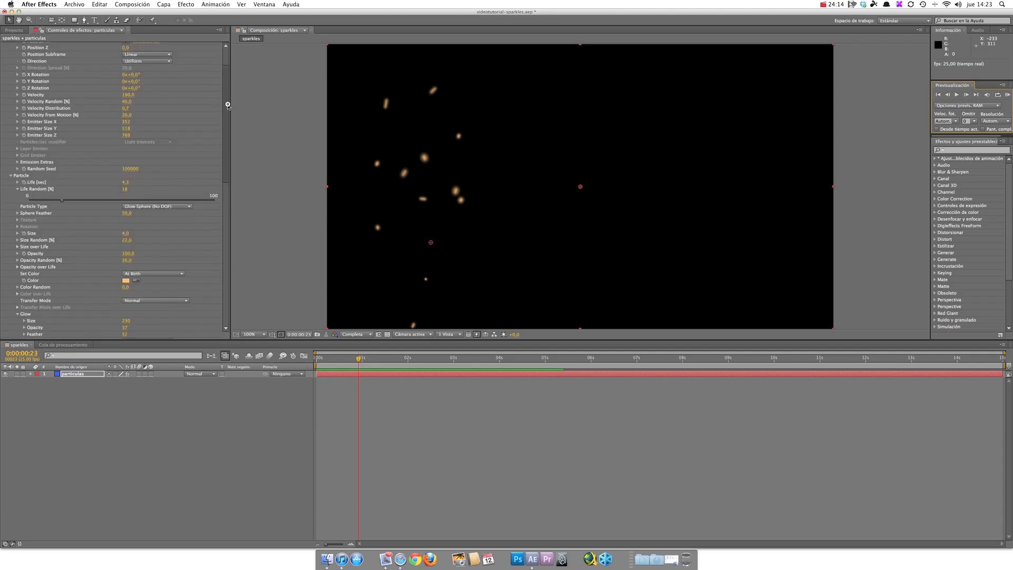
pyautogui.click(127, 80)
pyautogui.click(343, 313)
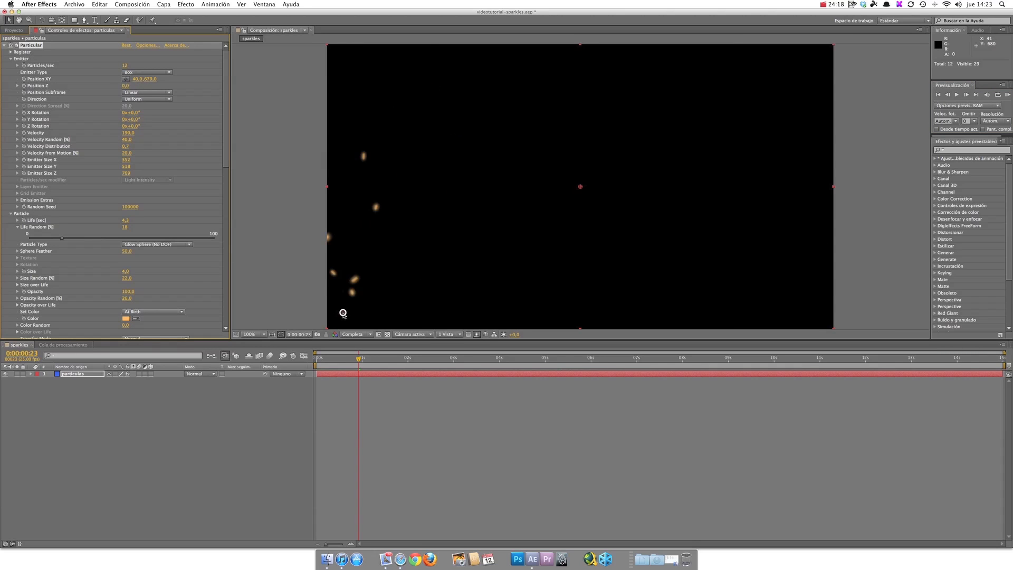
# Step: Try the Grid emitter type and preview the particles from the start
pyautogui.click(151, 72)
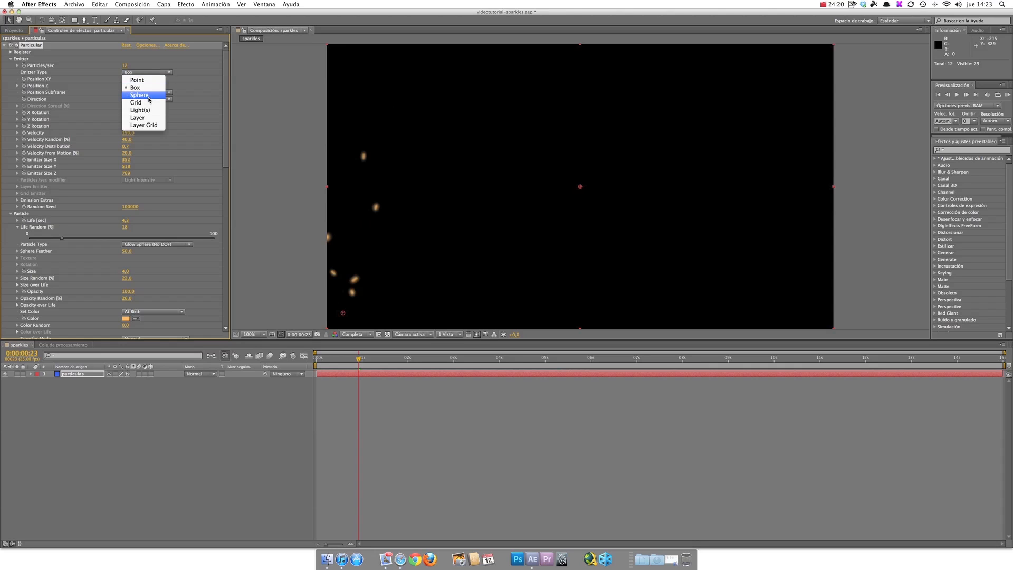
pyautogui.click(147, 103)
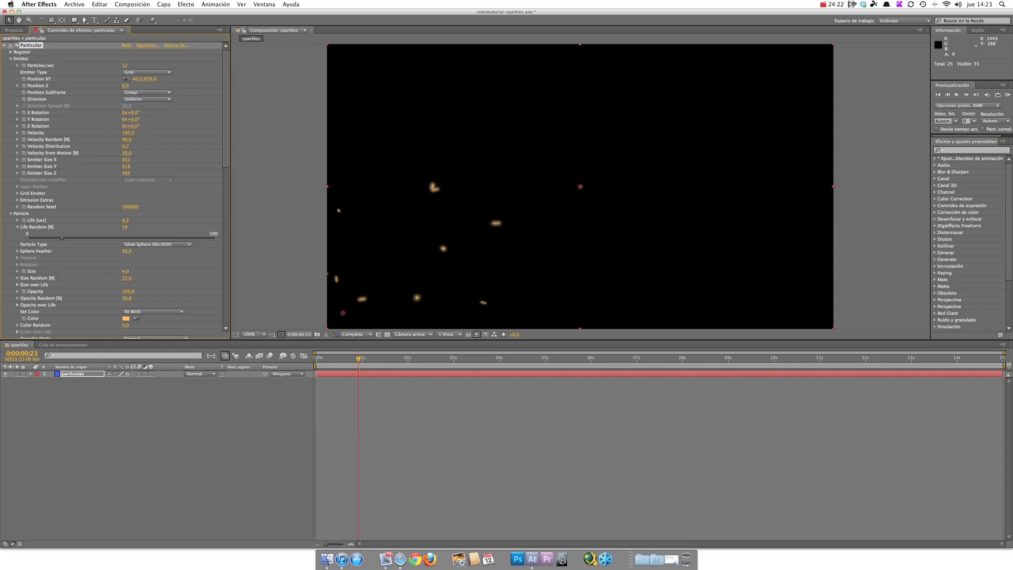
pyautogui.click(937, 95)
pyautogui.click(958, 96)
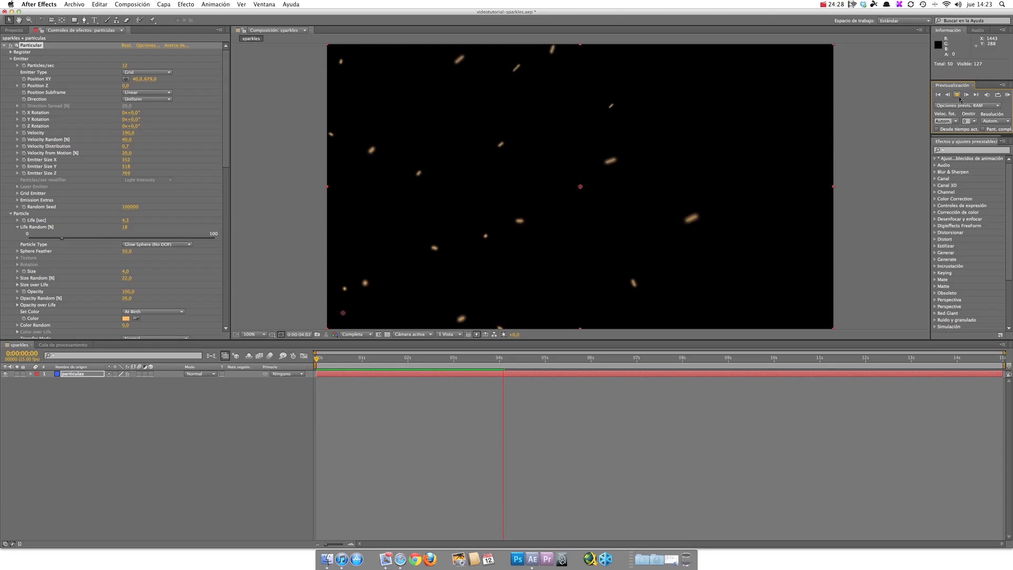
pyautogui.click(957, 95)
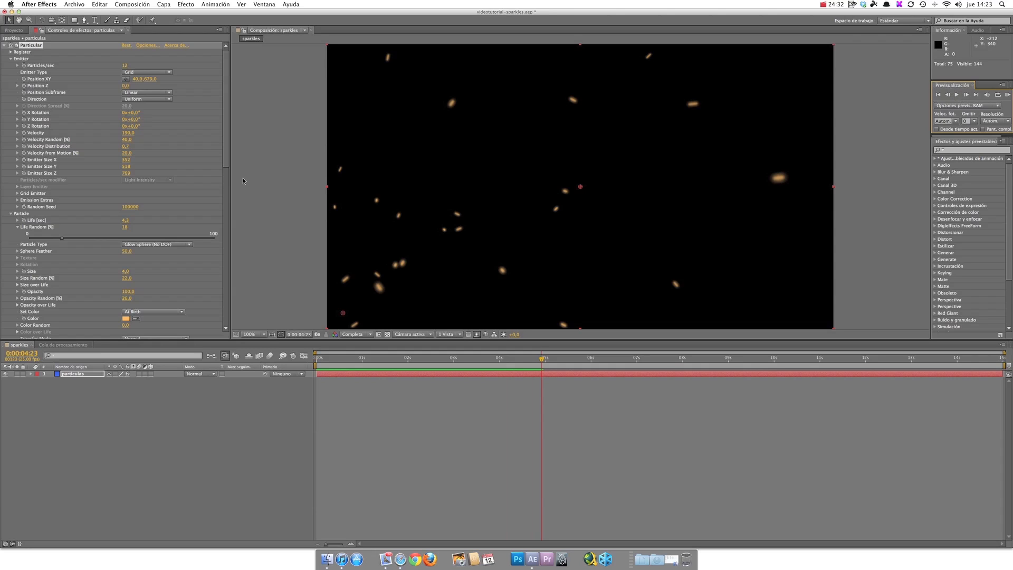
# Step: Set the Emitter Type to Sphere and preview the particles from the start
pyautogui.click(146, 72)
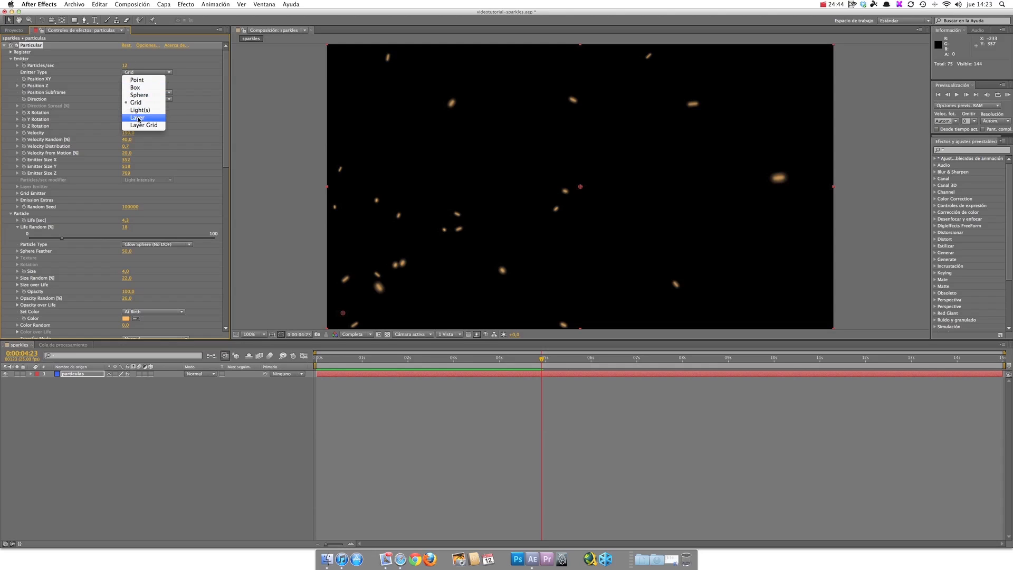
pyautogui.click(146, 96)
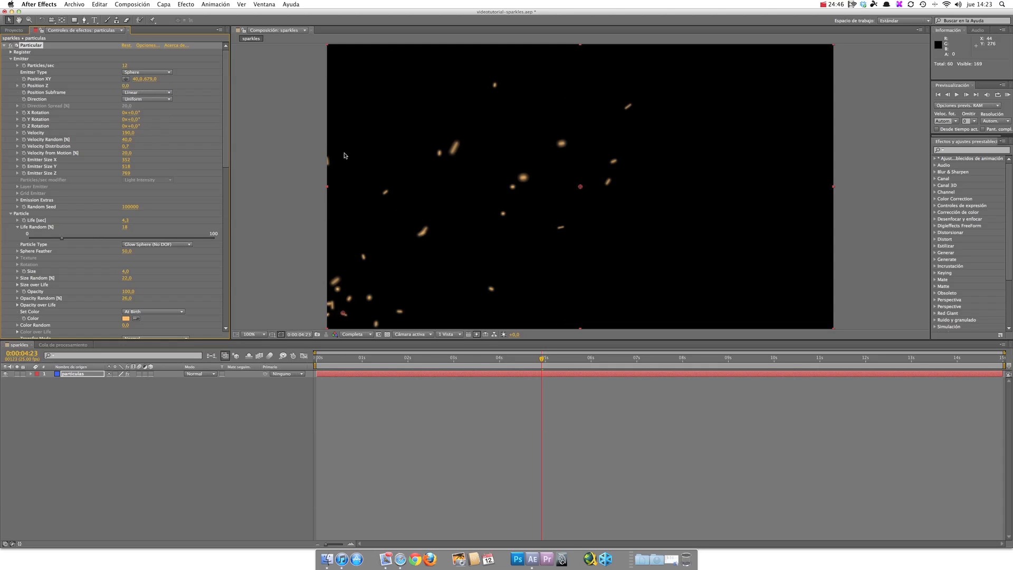
pyautogui.click(957, 95)
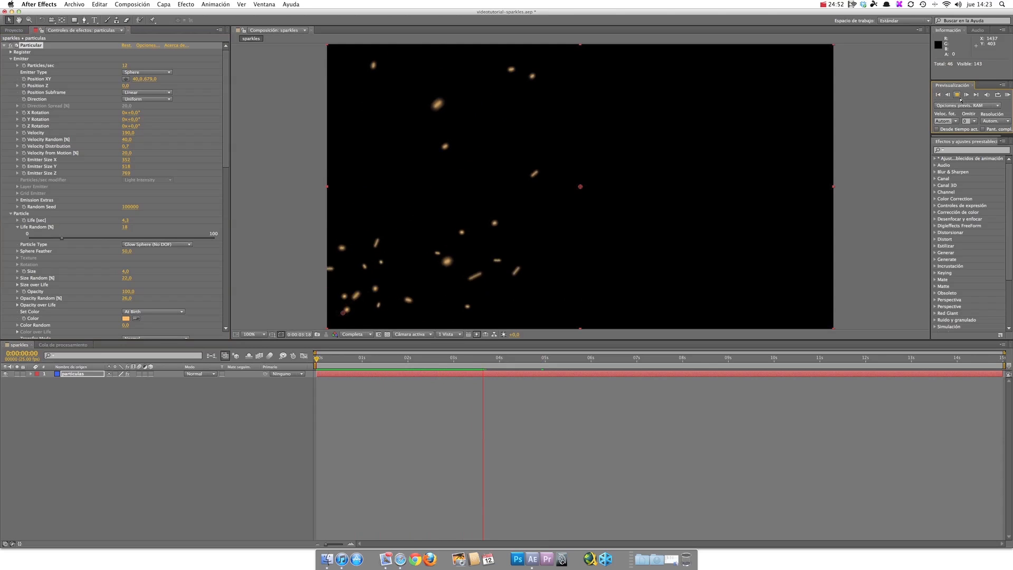
pyautogui.click(959, 97)
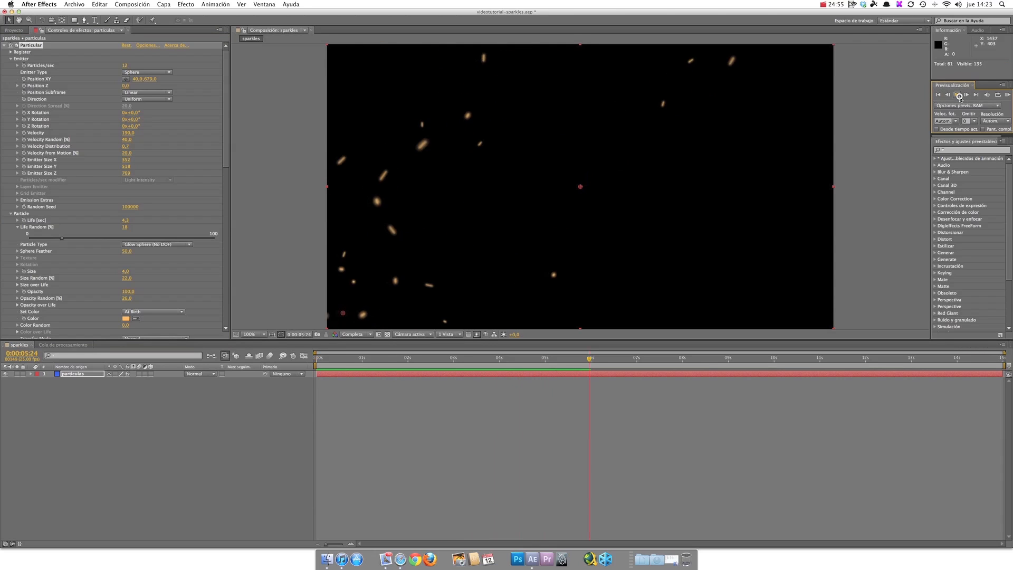
# Step: Save the sparkles project
pyautogui.click(75, 4)
pyautogui.click(95, 72)
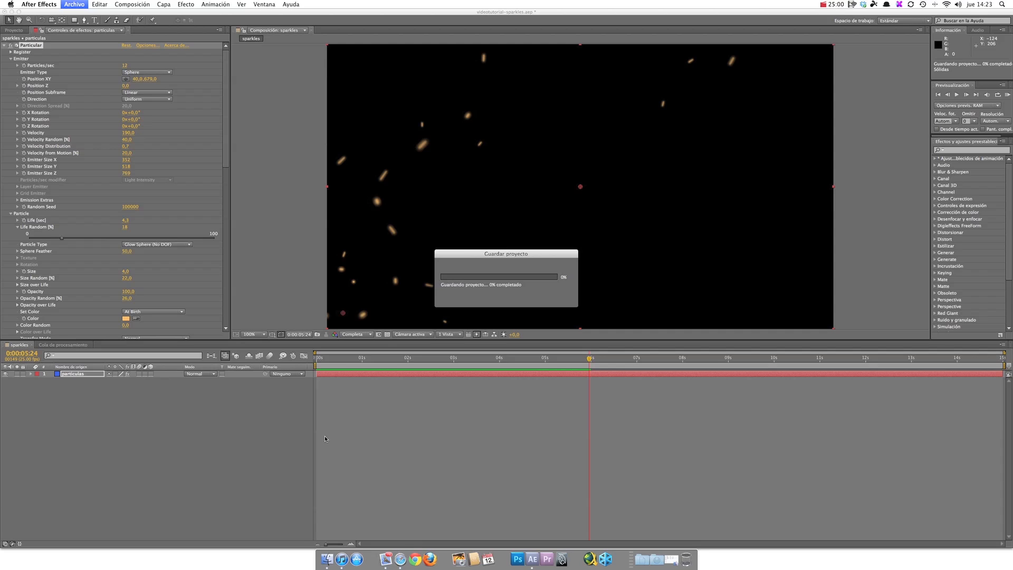
# Step: Switch to Finder, play the reference video chispas_after-effects.mpeg from the After Effects folder, and close it
pyautogui.click(326, 558)
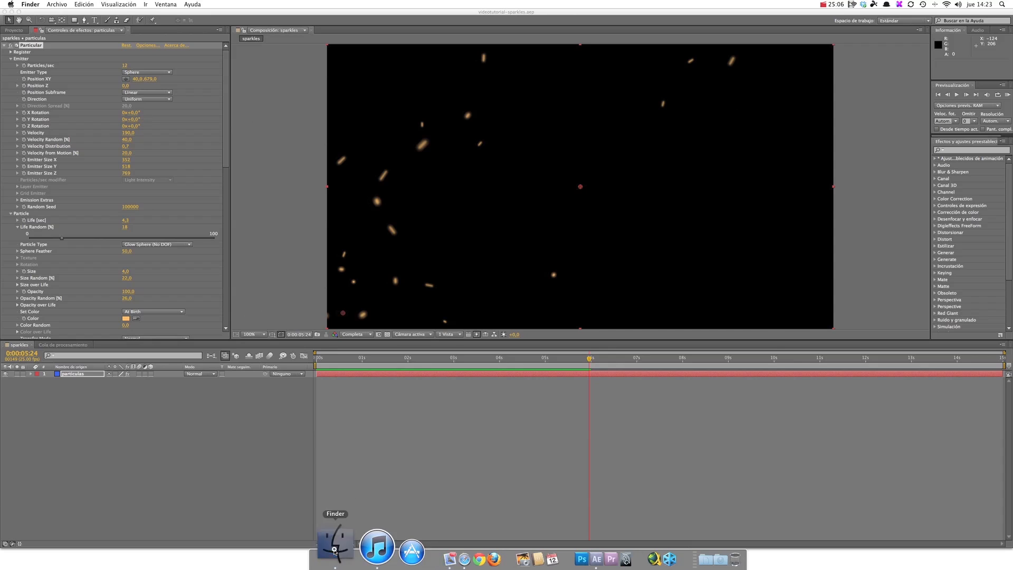
pyautogui.click(335, 550)
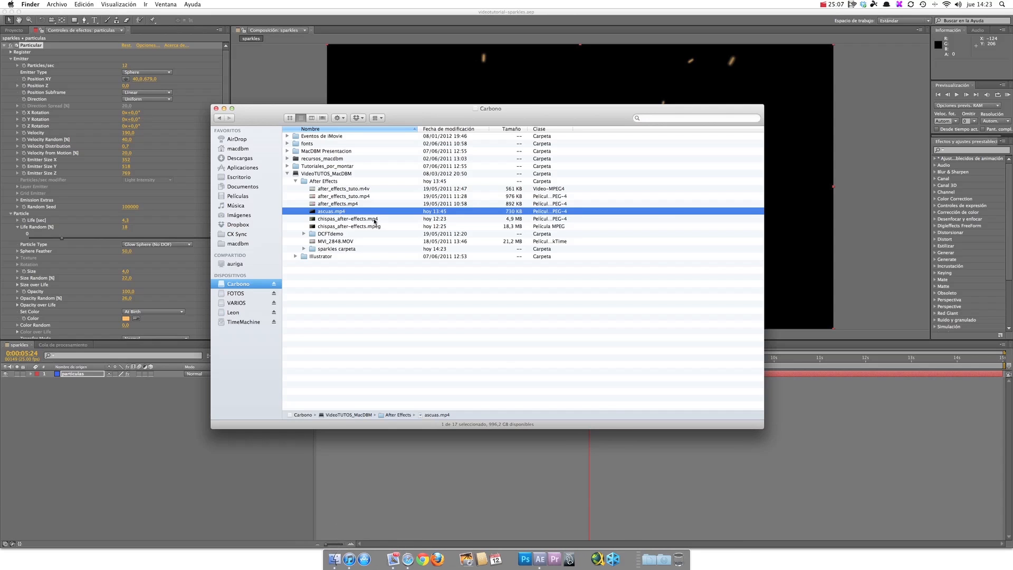
pyautogui.doubleClick(338, 226)
pyautogui.click(276, 292)
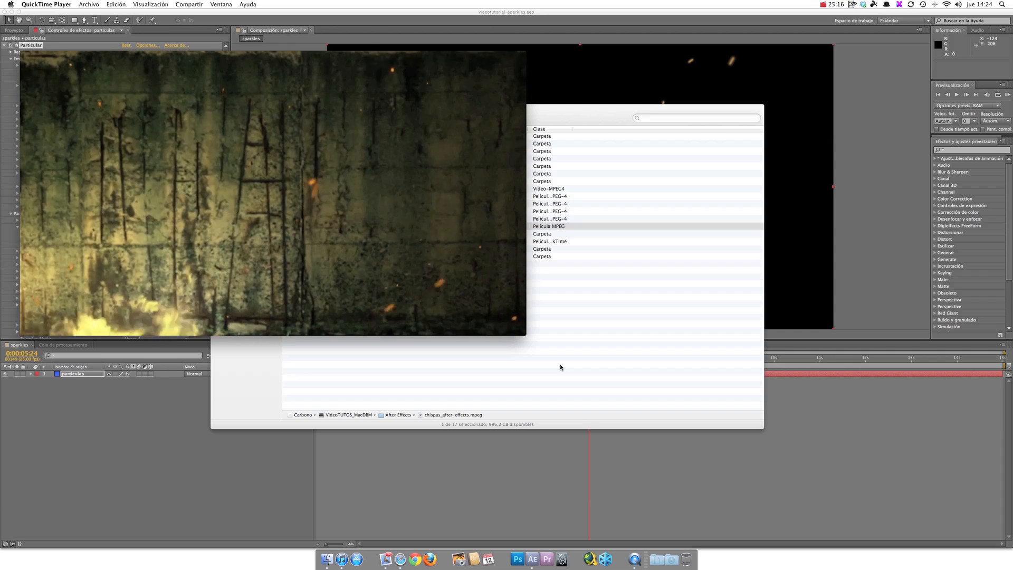
pyautogui.click(277, 293)
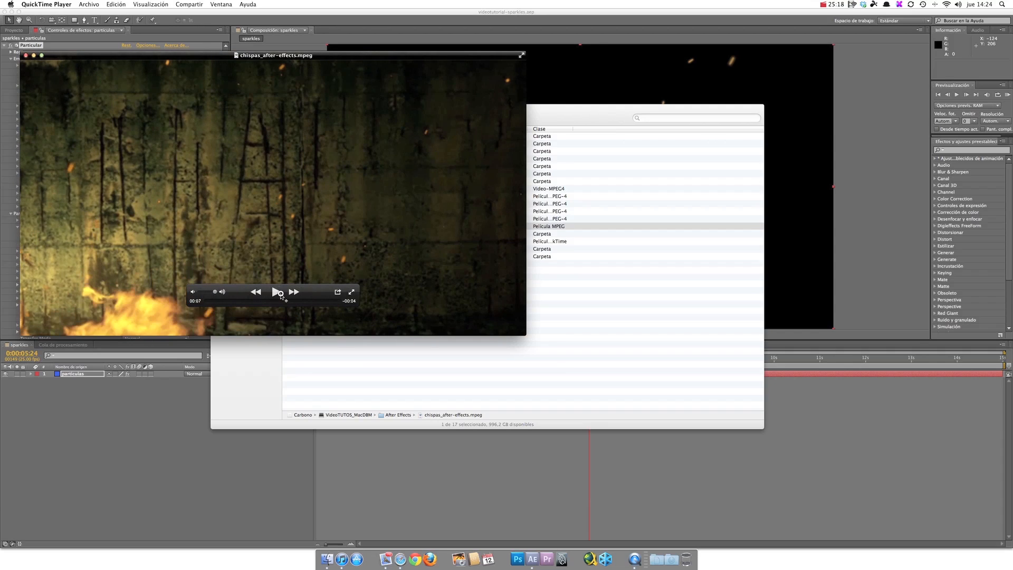
pyautogui.click(25, 55)
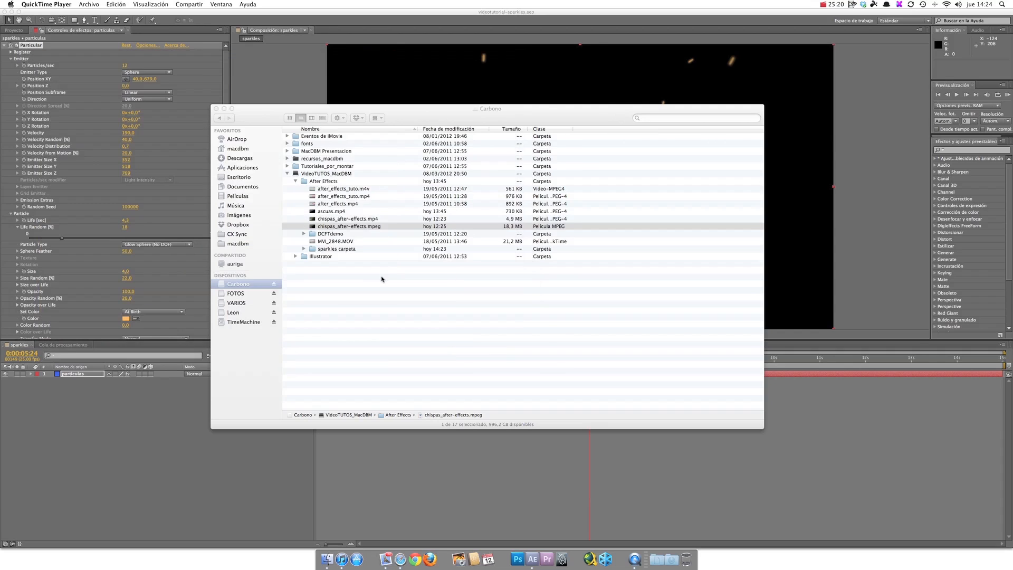